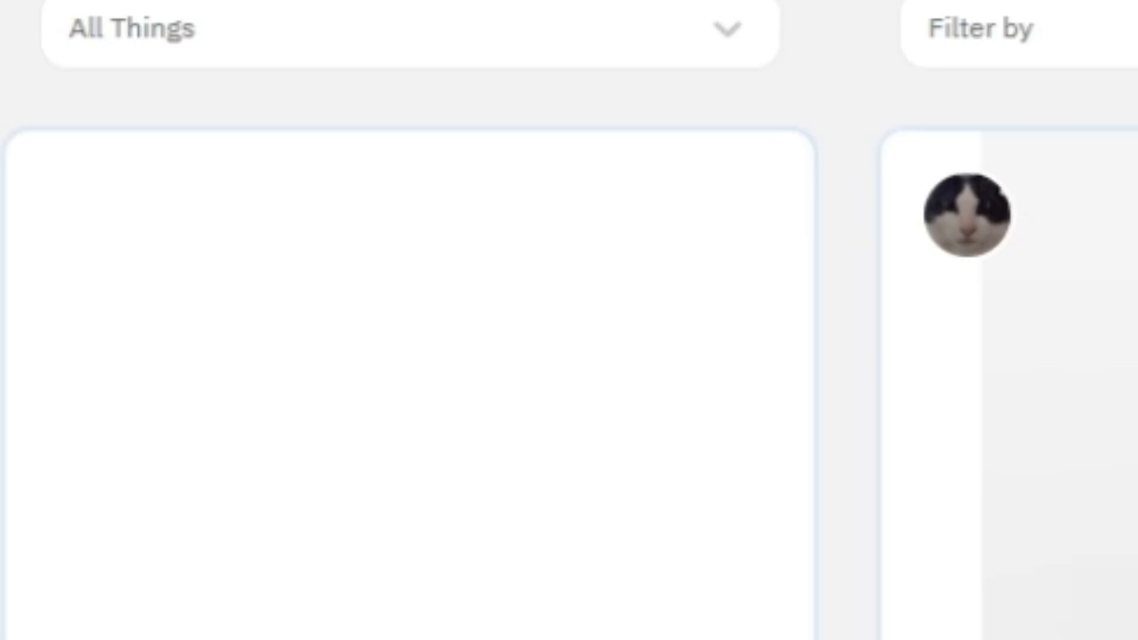
# Search Thingiverse for "agera".
pyautogui.click(578, 48)
pyautogui.write('agera')
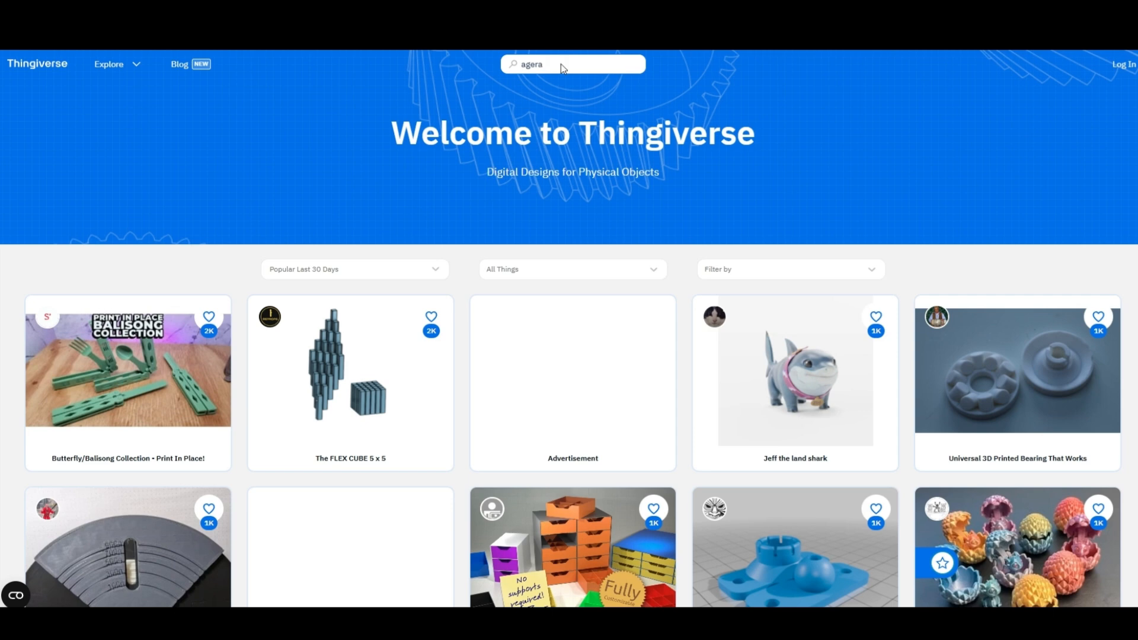
pyautogui.press('Return')
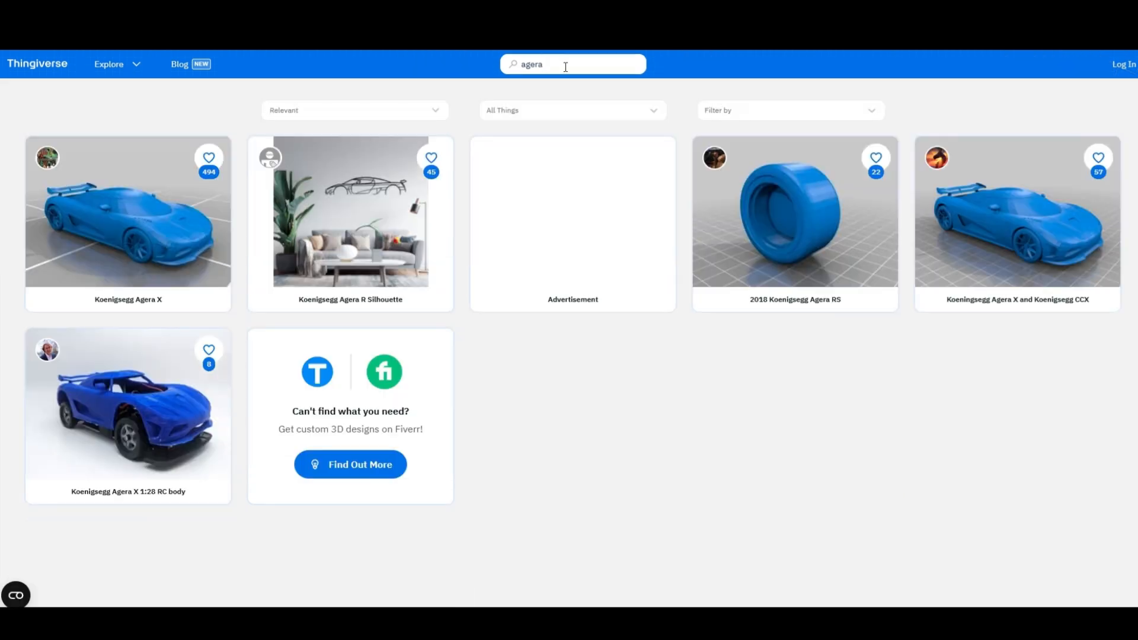
# Open the Koenigsegg Agera X model, preview its body.stl image, and download all of its files.
pyautogui.click(137, 201)
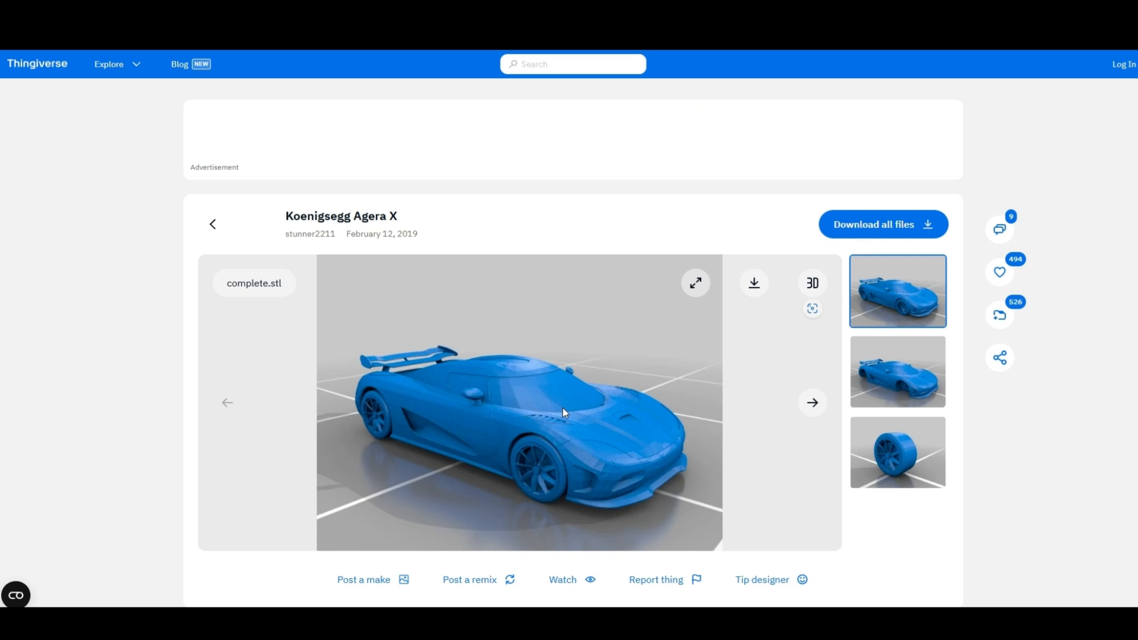
pyautogui.click(812, 403)
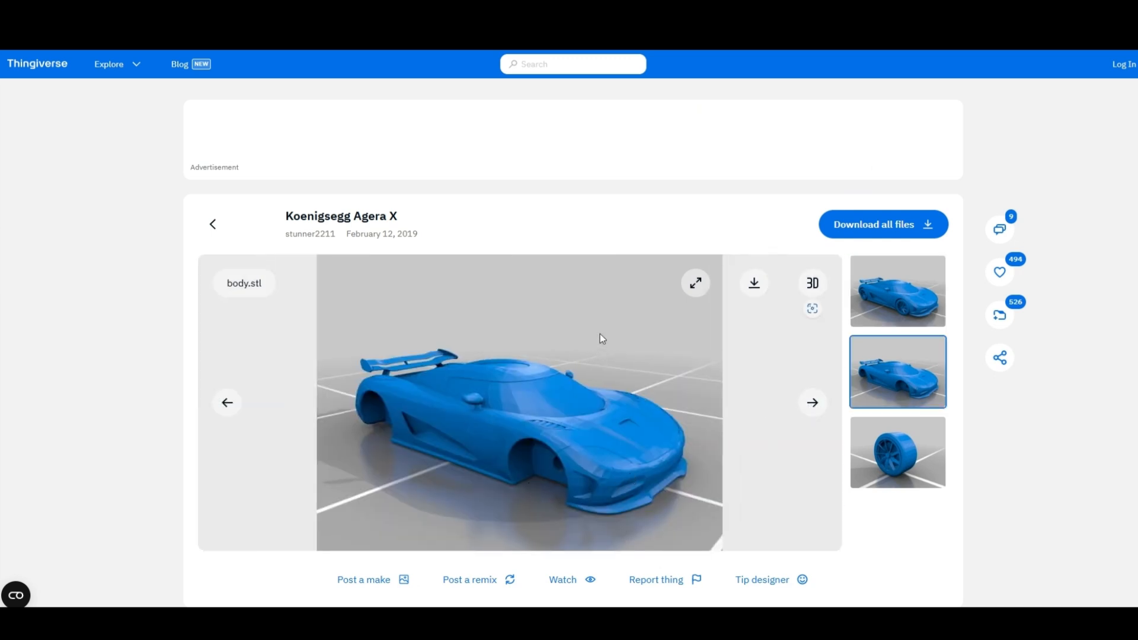
pyautogui.click(910, 233)
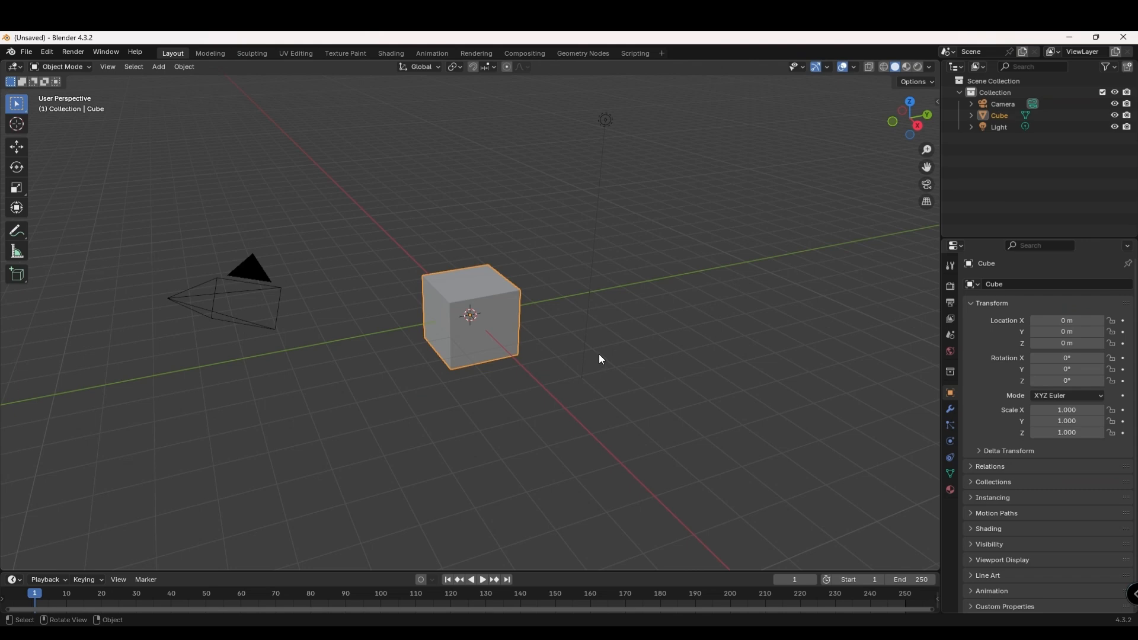
# In Blender, delete the default cube and import body.stl from the Koenigsegg Agera X folder in Downloads.
pyautogui.press('Delete')
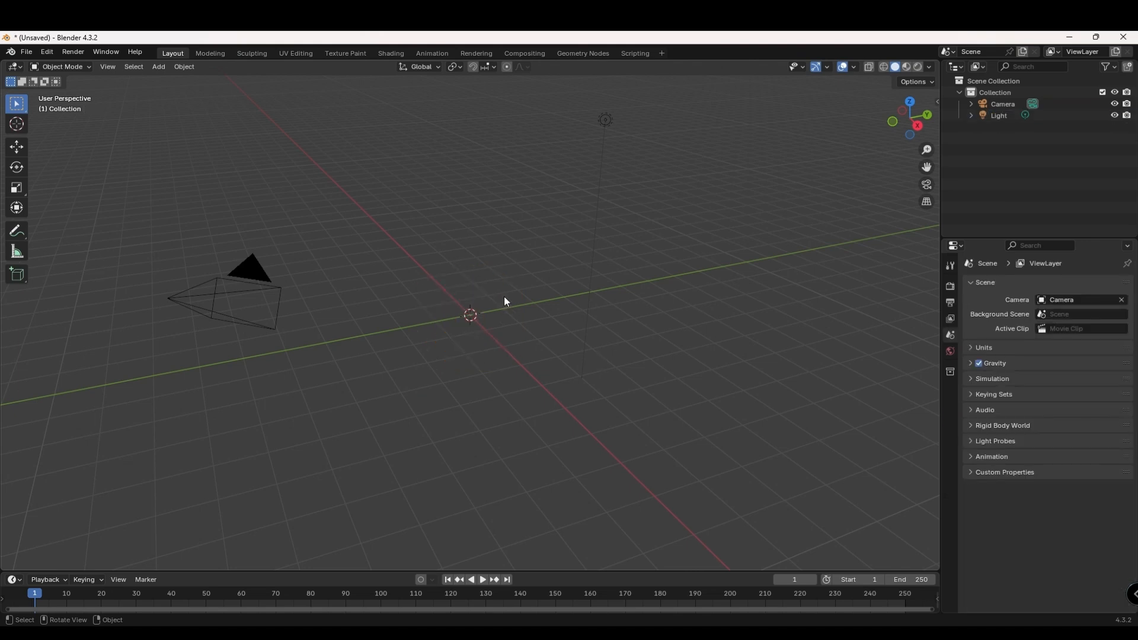
pyautogui.click(26, 53)
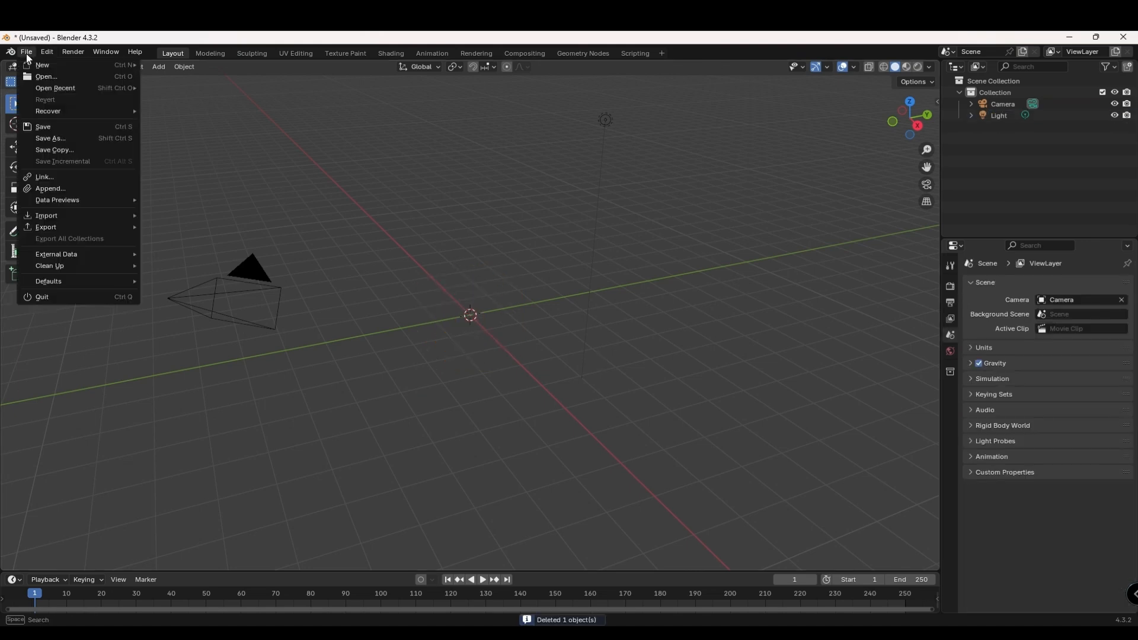
pyautogui.moveTo(29, 68)
pyautogui.moveTo(52, 214)
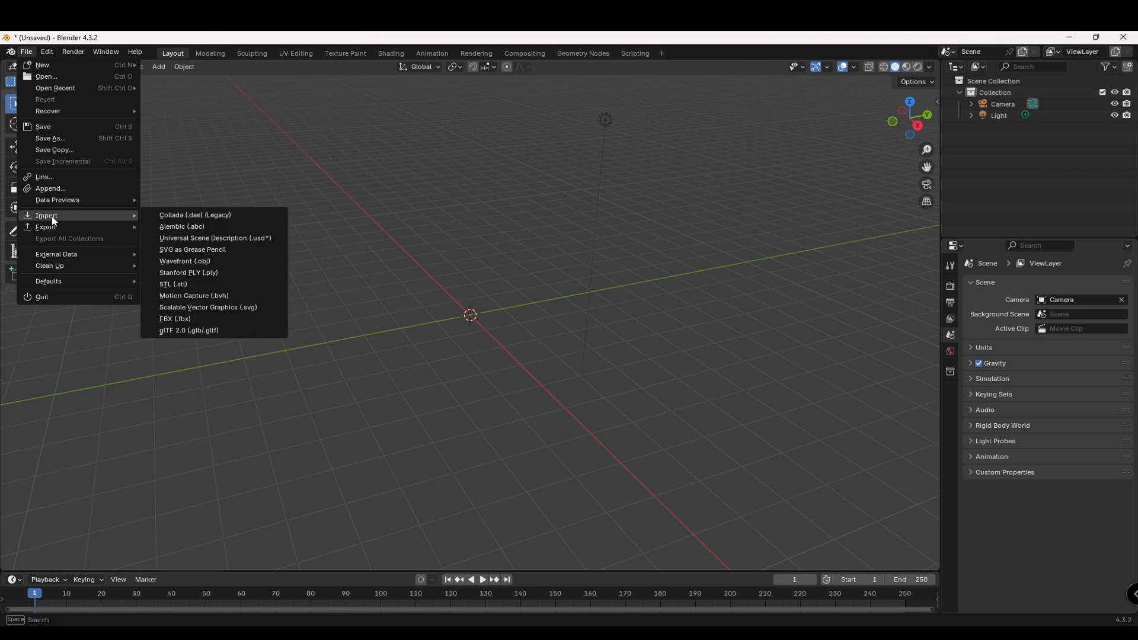
pyautogui.click(197, 287)
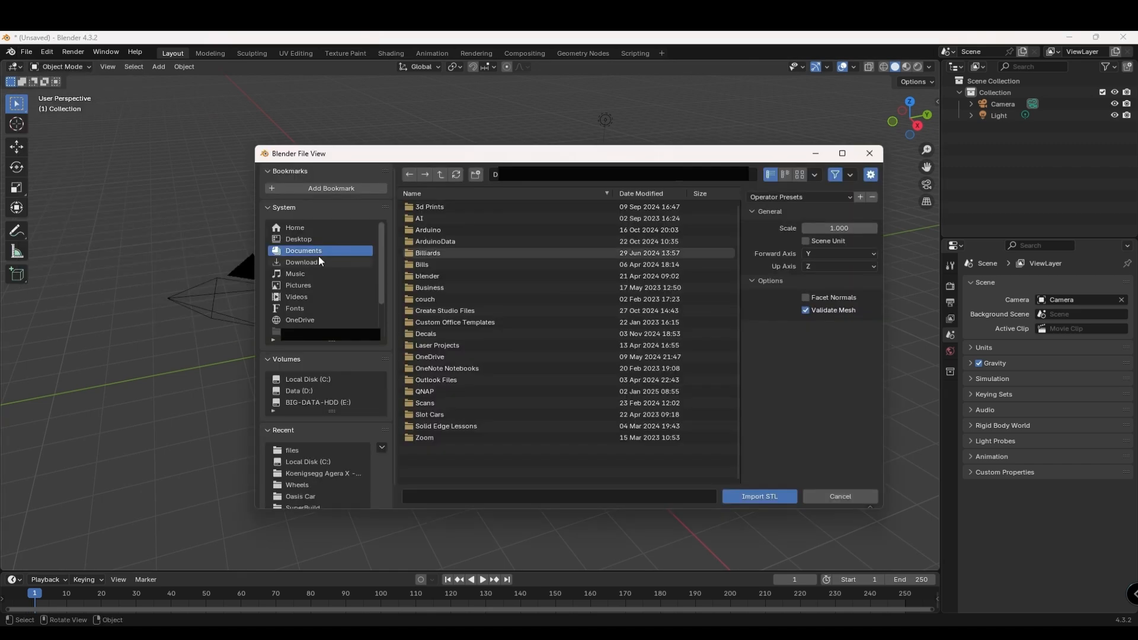
pyautogui.click(304, 265)
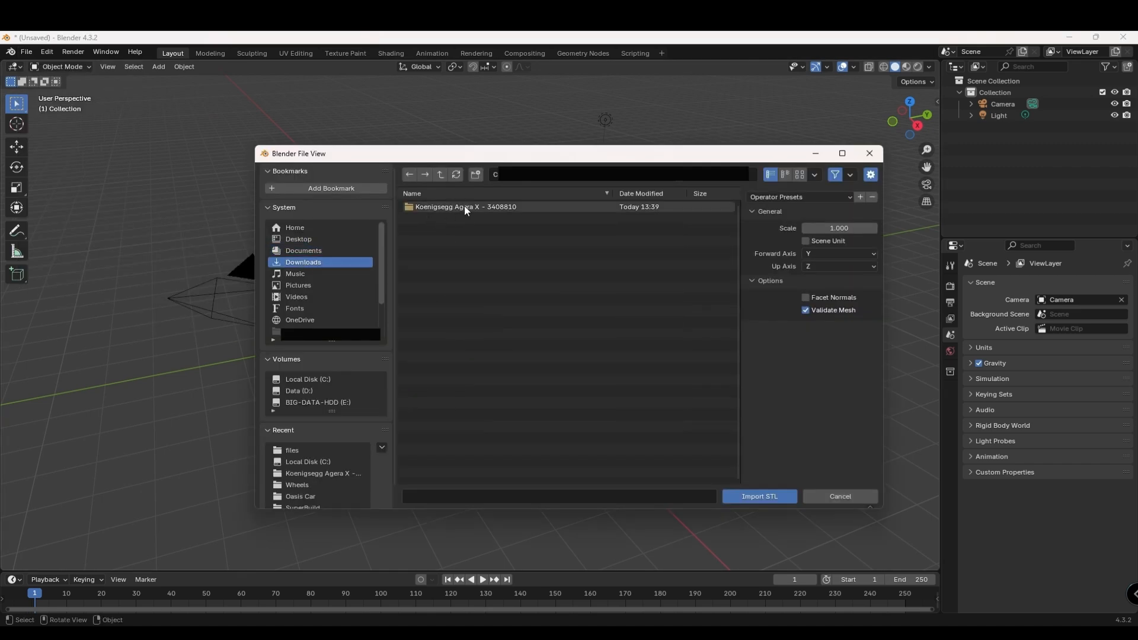
pyautogui.doubleClick(463, 205)
pyautogui.doubleClick(447, 205)
pyautogui.click(447, 205)
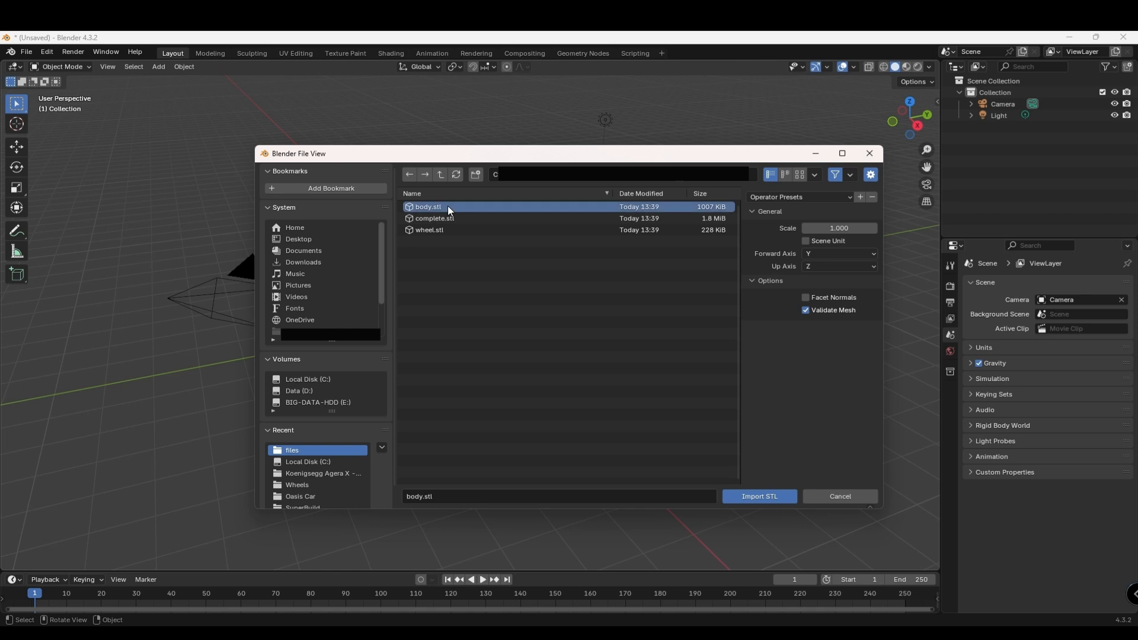
pyautogui.click(774, 502)
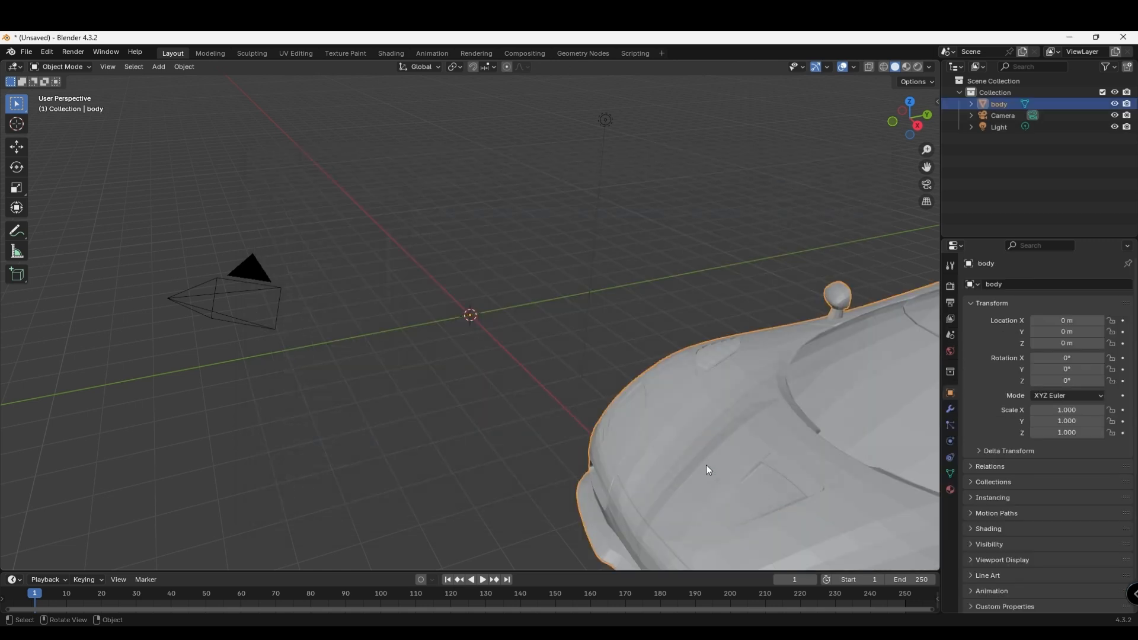
# Move the imported car body's geometry to its origin so the car is centred in the scene.
pyautogui.scroll(-5, 705, 457)
pyautogui.rightClick(693, 407)
pyautogui.moveTo(691, 400)
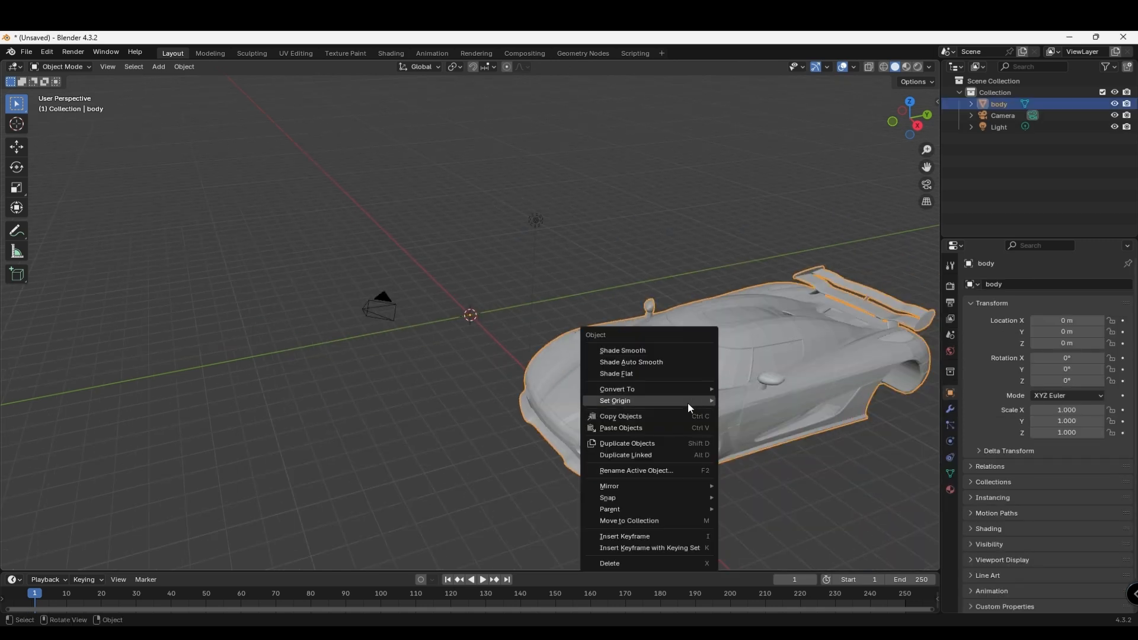
pyautogui.click(788, 401)
# Add a Mirror modifier to the car body on the X axis with Clipping enabled.
pyautogui.moveTo(581, 407); pyautogui.dragTo(629, 392, button='middle')
pyautogui.click(950, 409)
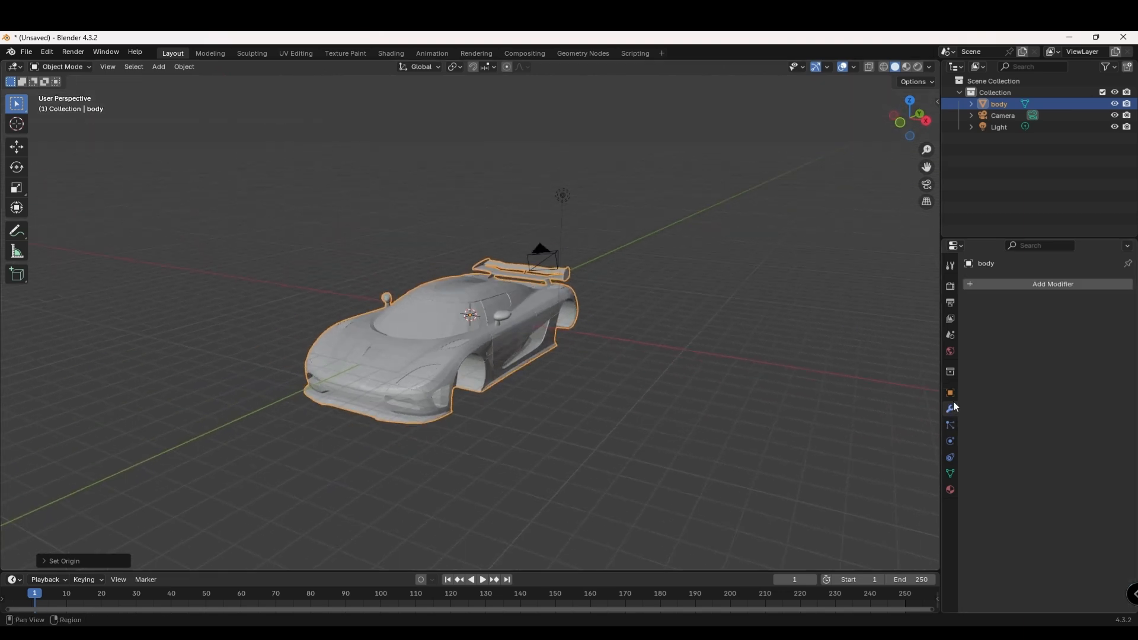
pyautogui.click(1032, 286)
pyautogui.moveTo(1032, 289)
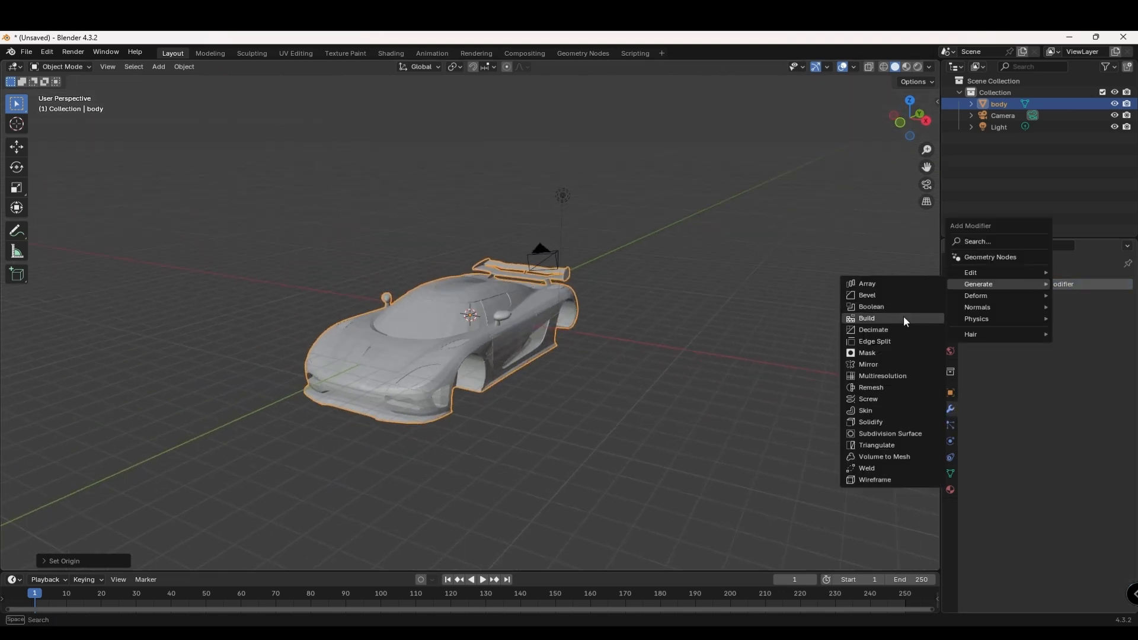
pyautogui.click(879, 364)
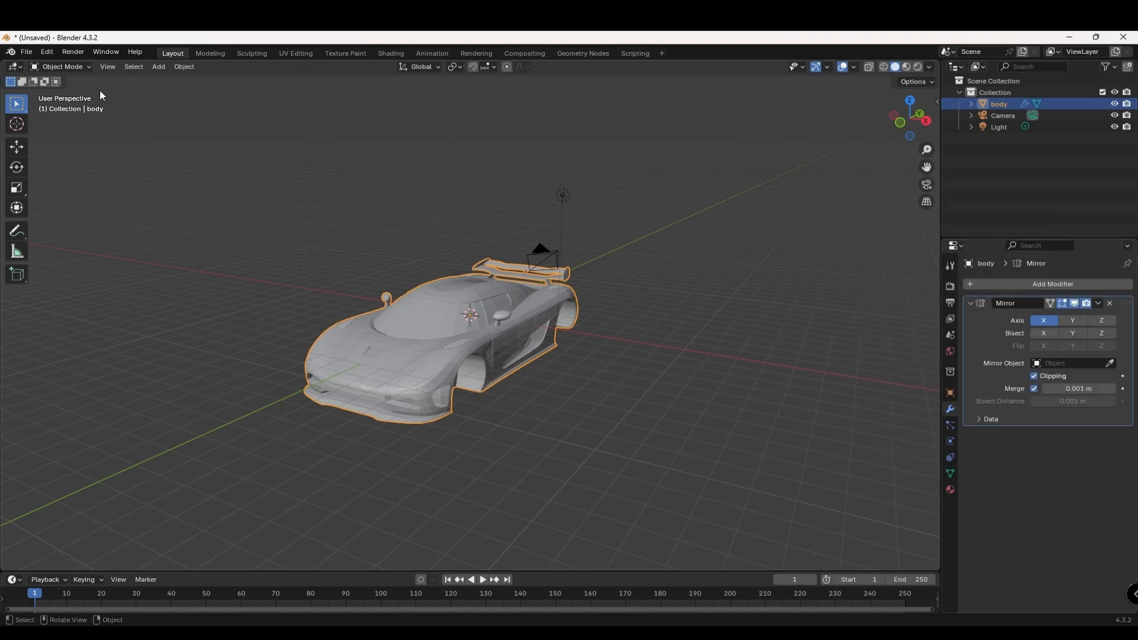
# Add a cube mesh at the origin and scale it up until it completely encloses the car body.
pyautogui.click(163, 67)
pyautogui.moveTo(162, 80)
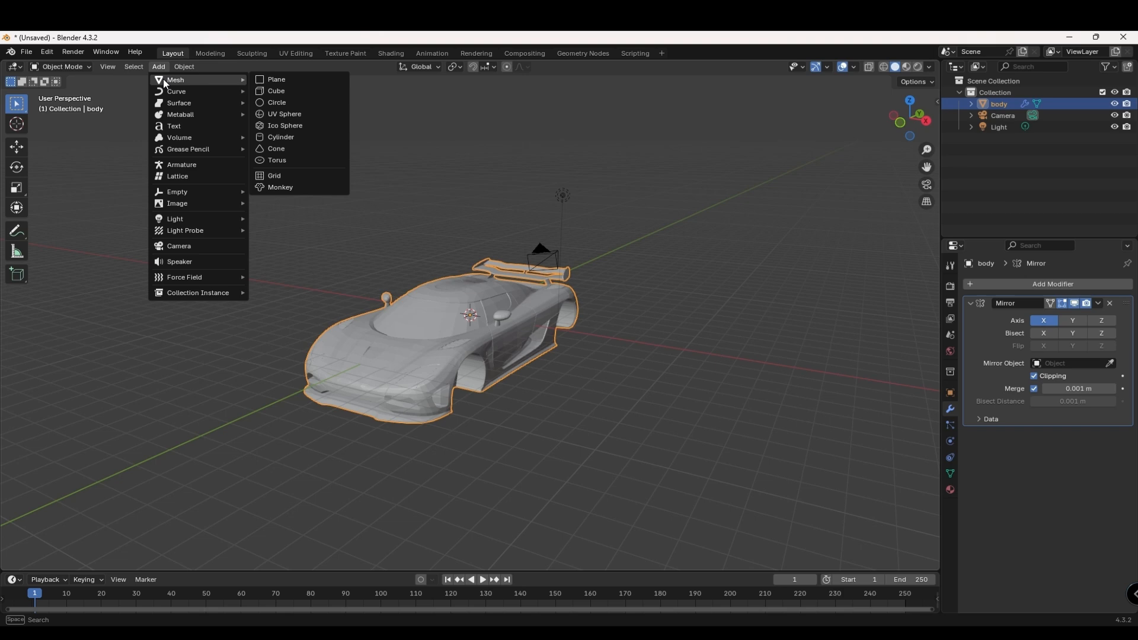
pyautogui.click(290, 95)
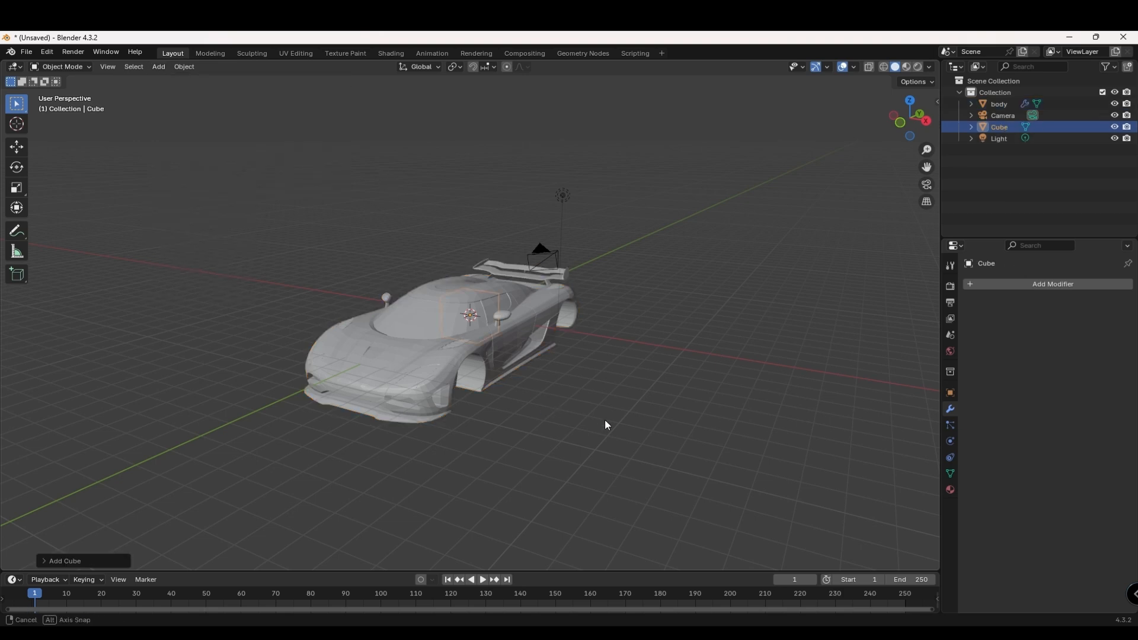
pyautogui.moveTo(605, 422); pyautogui.dragTo(535, 409, button='middle')
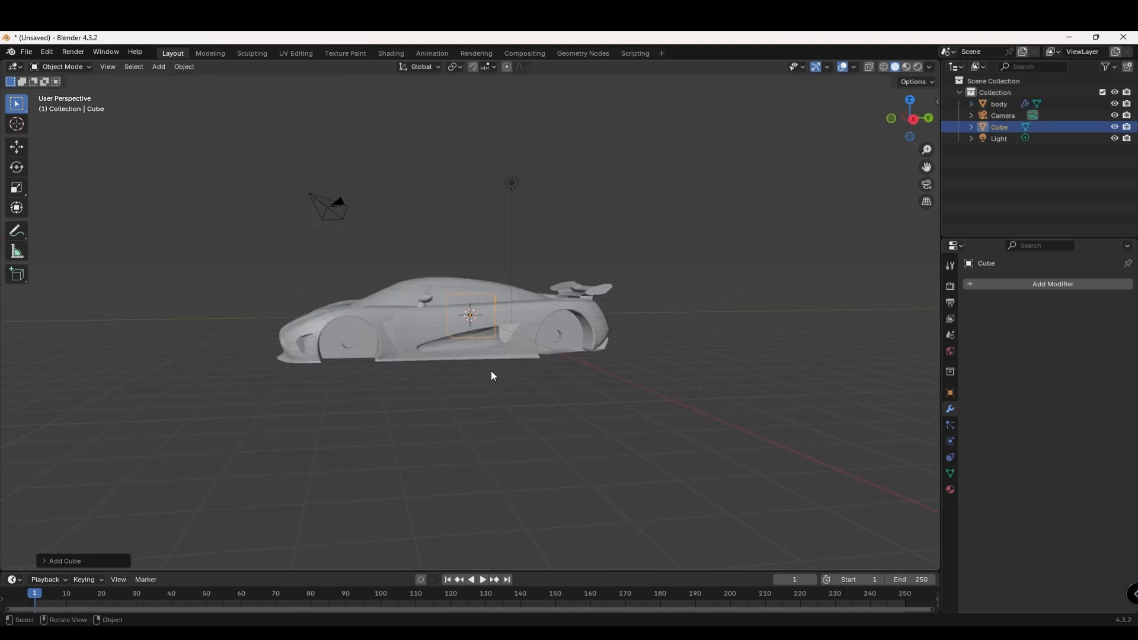
pyautogui.press('s')
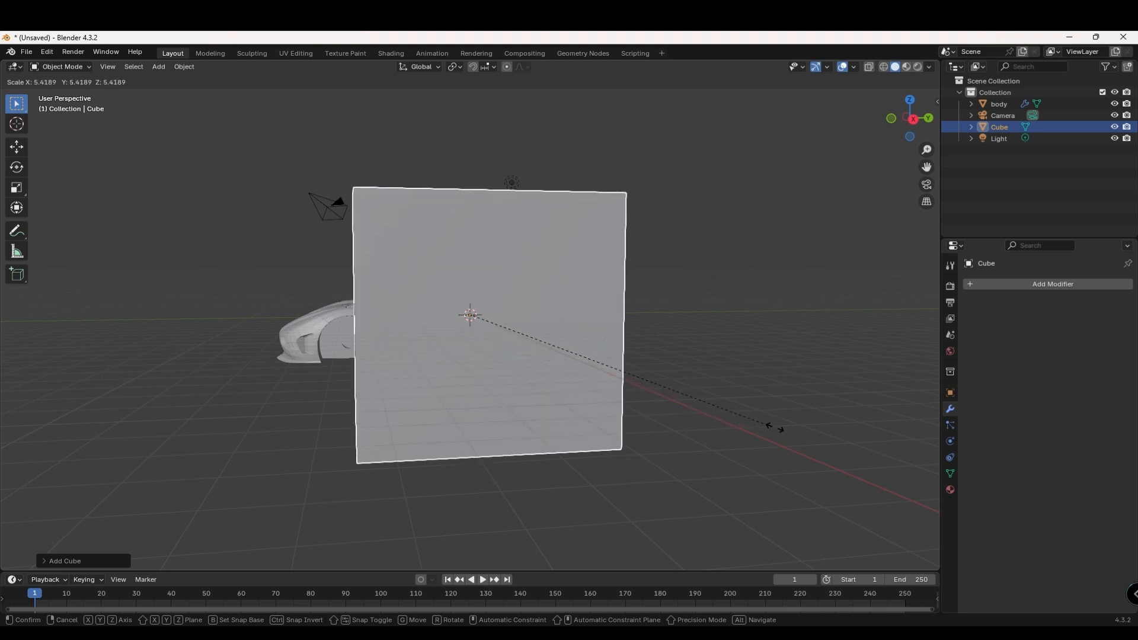
pyautogui.click(27, 475)
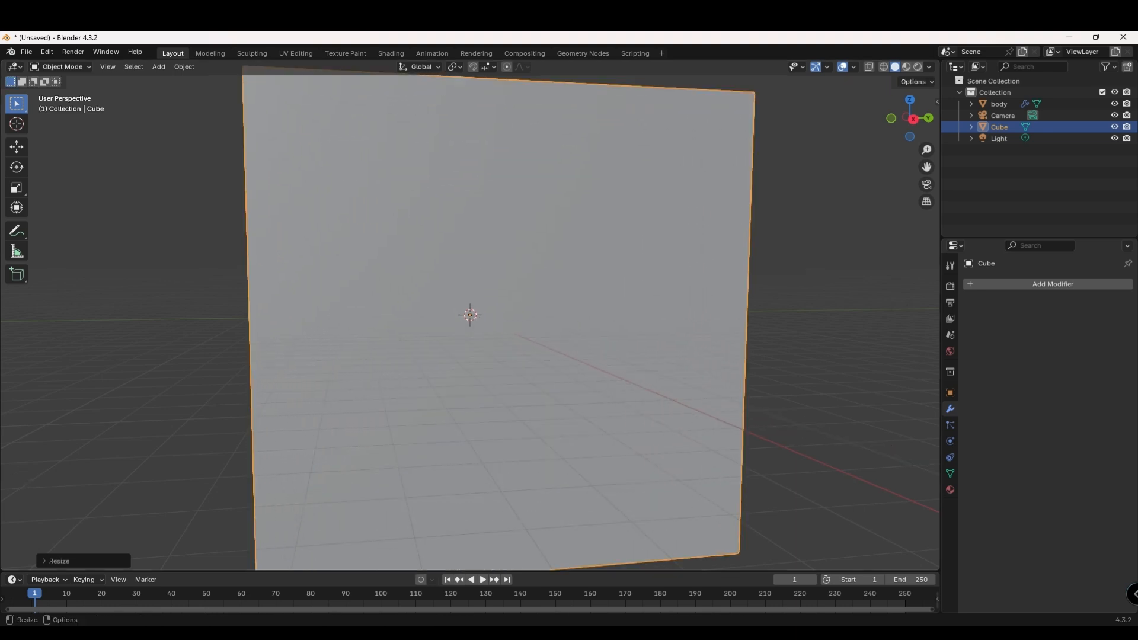
pyautogui.moveTo(6, 392); pyautogui.dragTo(224, 418, button='middle')
pyautogui.press('s')
pyautogui.click(162, 396)
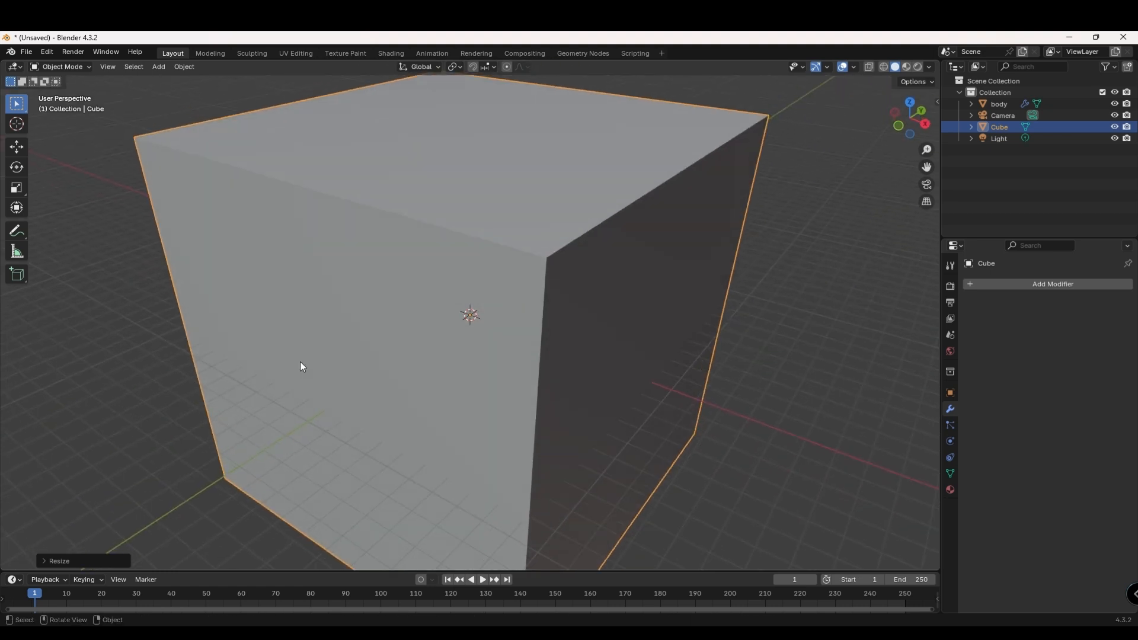
# Add one centred loop cut to the cube along the car's length, splitting it into two halves across X.
pyautogui.press('Tab')
pyautogui.hotkey('ctrl', 'r')
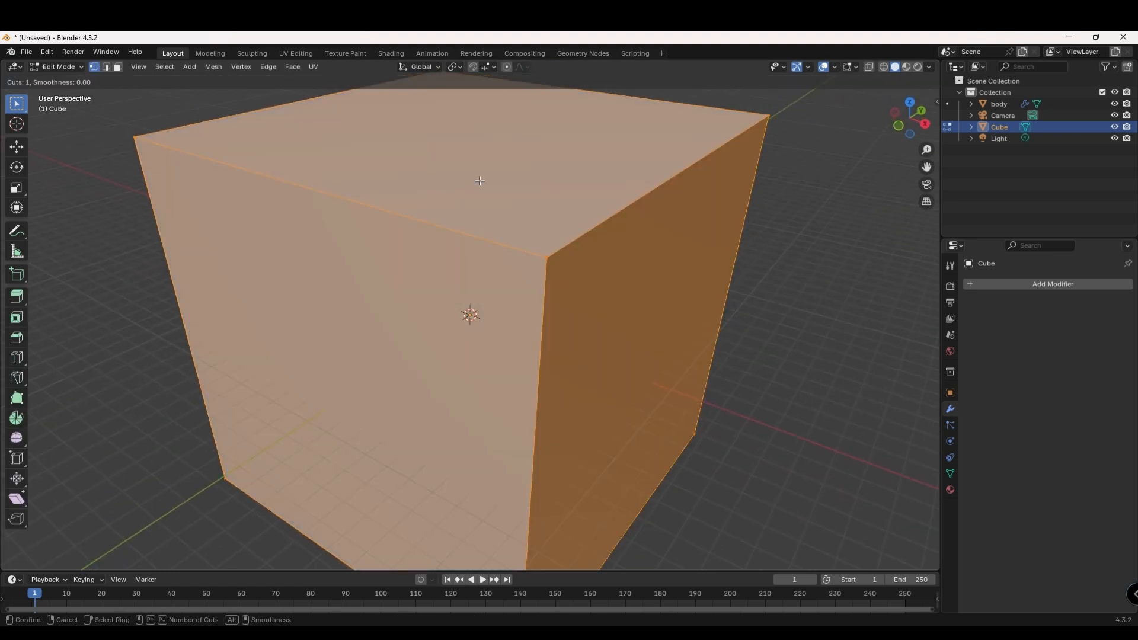
pyautogui.click(550, 105)
pyautogui.click(550, 105)
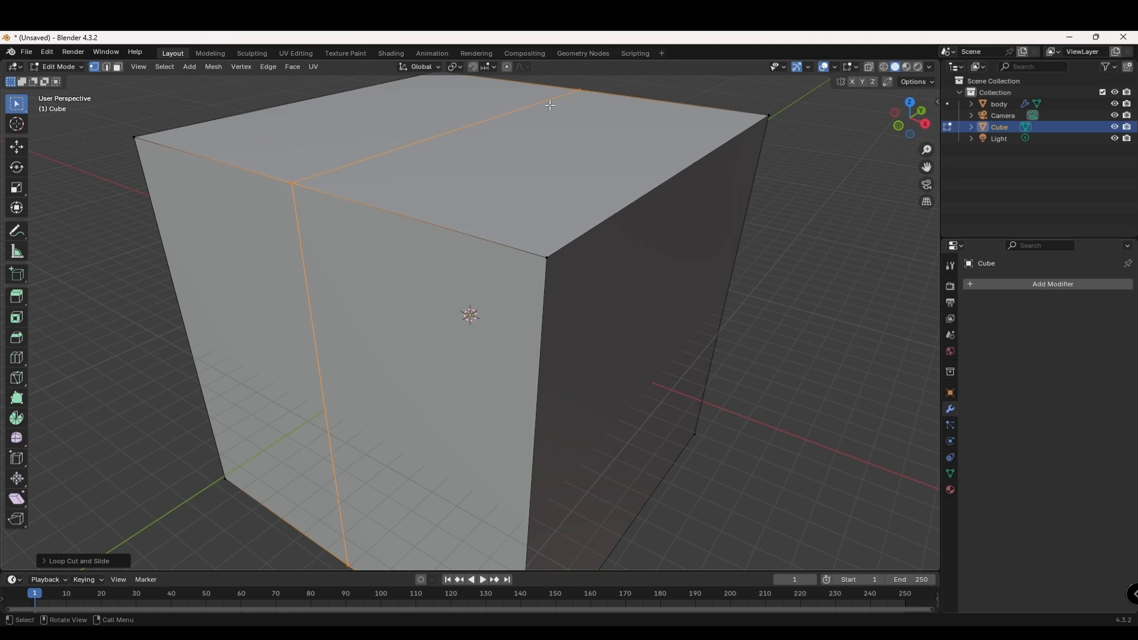
# Delete the outer vertices on the cube's positive X side, leaving an open half box cut at the car's centreline.
pyautogui.scroll(-3, 532, 154)
pyautogui.moveTo(503, 222); pyautogui.dragTo(540, 205, button='middle')
pyautogui.moveTo(567, 158); pyautogui.dragTo(639, 524)
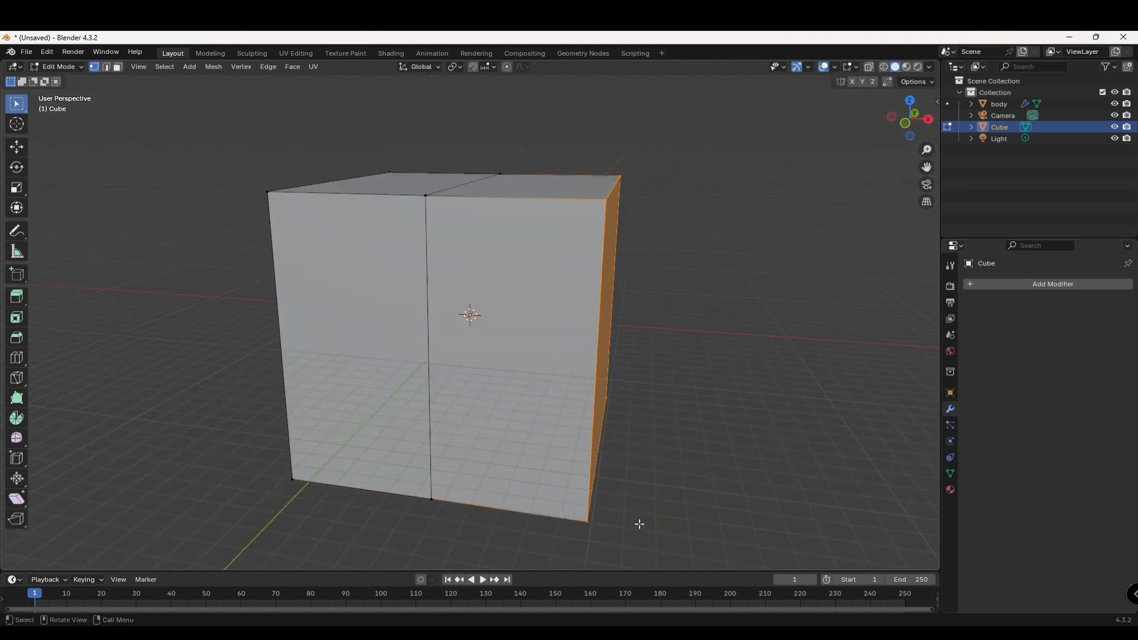
pyautogui.press('x')
pyautogui.click(556, 411)
pyautogui.moveTo(556, 411); pyautogui.dragTo(533, 404, button='middle')
# Close the open side of the half box with a face across its four corner vertices and return to Object Mode.
pyautogui.click(325, 192)
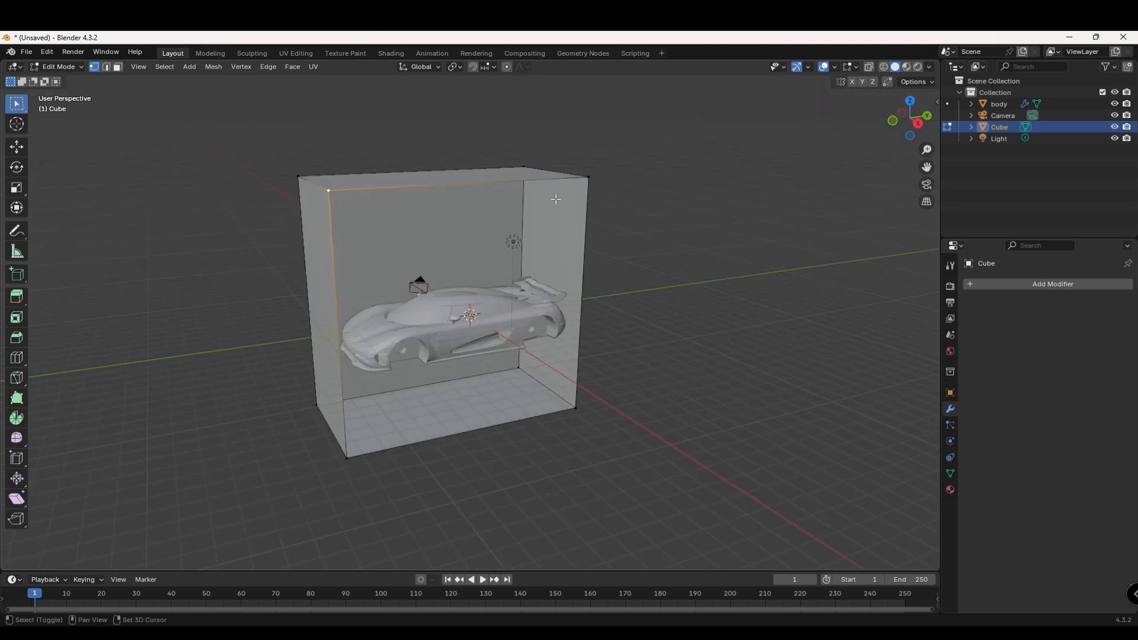
pyautogui.keyDown('shift'); pyautogui.click(588, 179); pyautogui.keyUp('shift')
pyautogui.keyDown('shift'); pyautogui.click(573, 411); pyautogui.keyUp('shift')
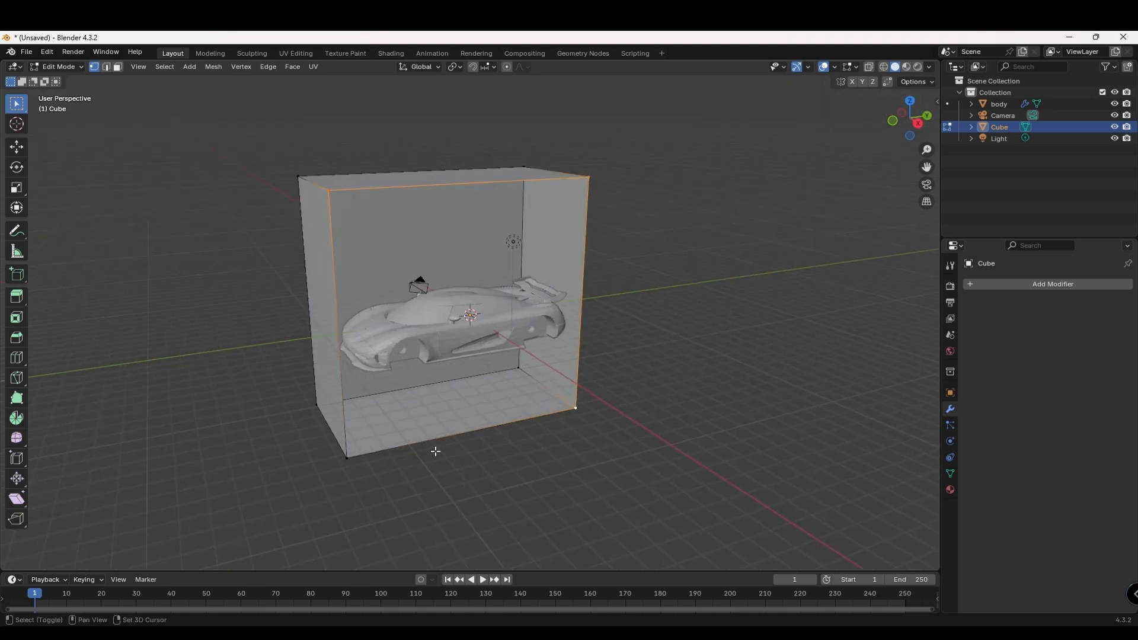
pyautogui.keyDown('shift'); pyautogui.click(347, 459); pyautogui.keyUp('shift')
pyautogui.moveTo(448, 423); pyautogui.dragTo(484, 421, button='middle')
pyautogui.press('Tab')
# Add a Boolean modifier to the car body set to Difference, with Cube as the cutting object.
pyautogui.click(511, 324)
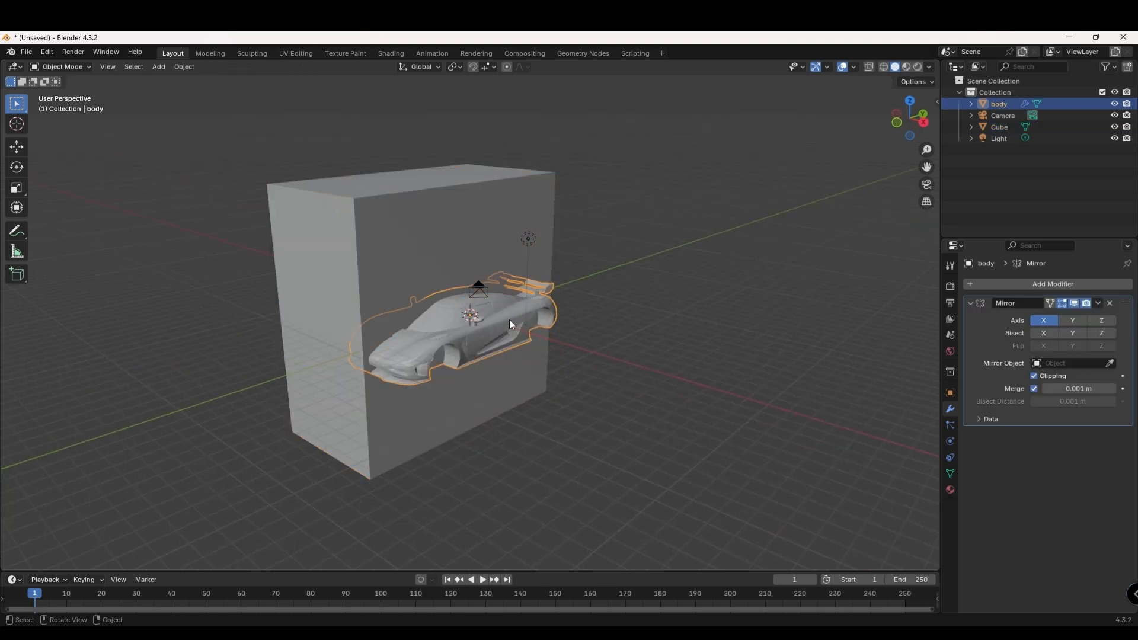
pyautogui.click(1087, 283)
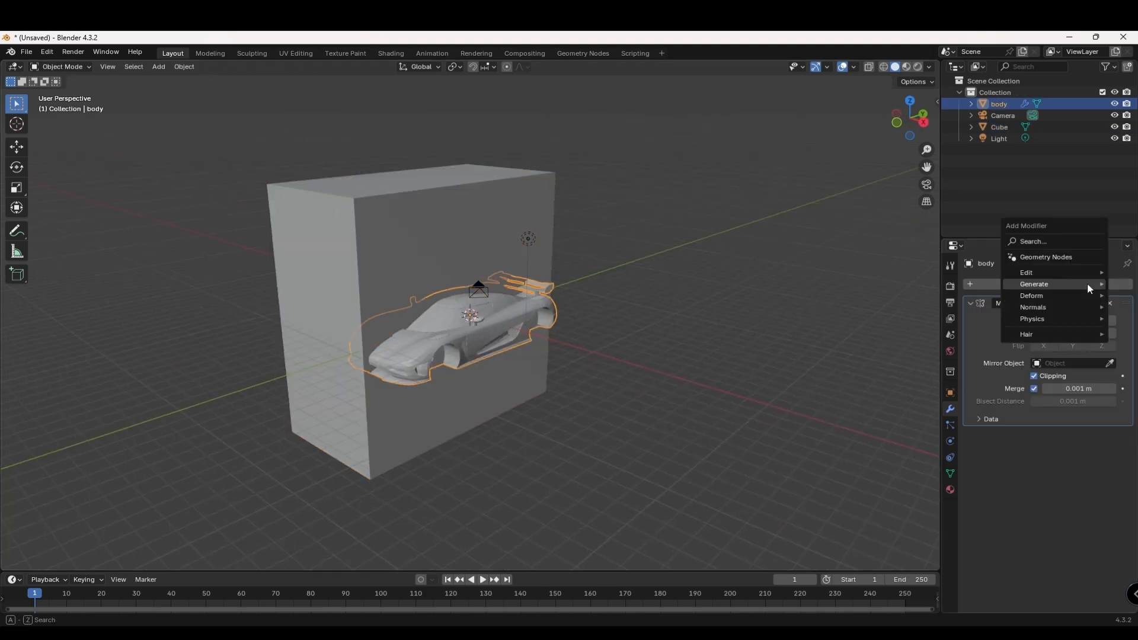
pyautogui.moveTo(1088, 284)
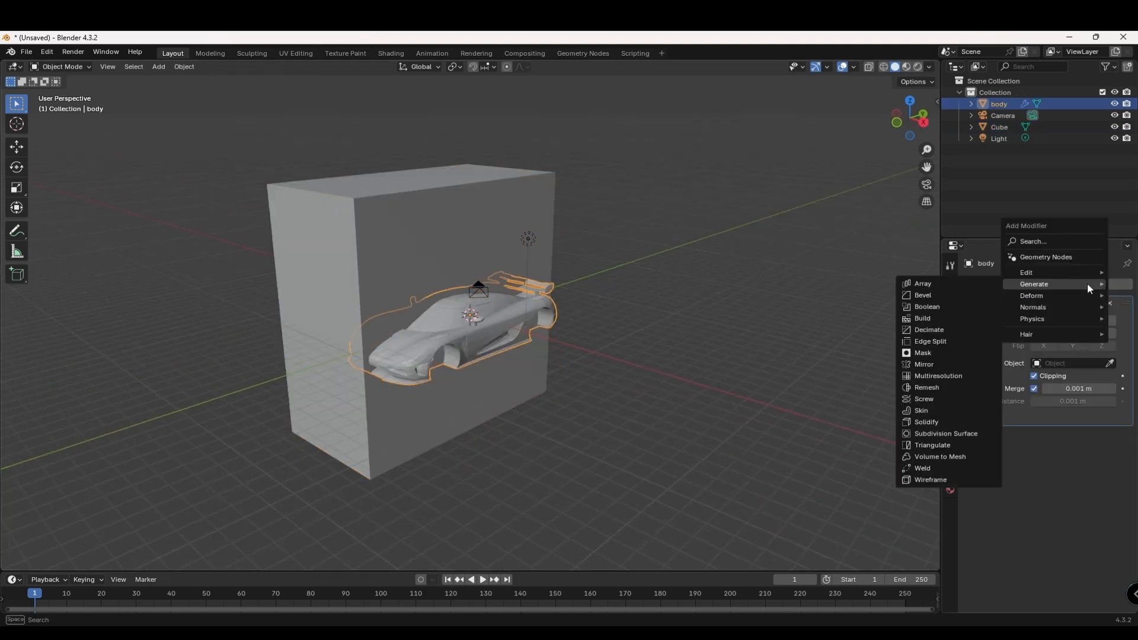
pyautogui.click(937, 307)
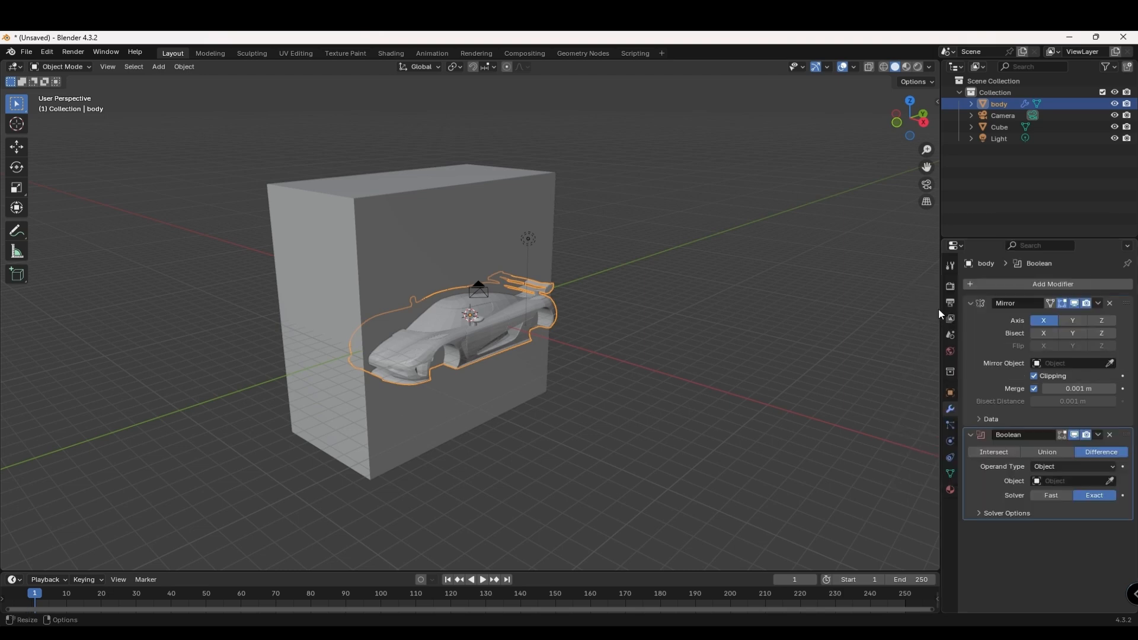
pyautogui.click(1049, 482)
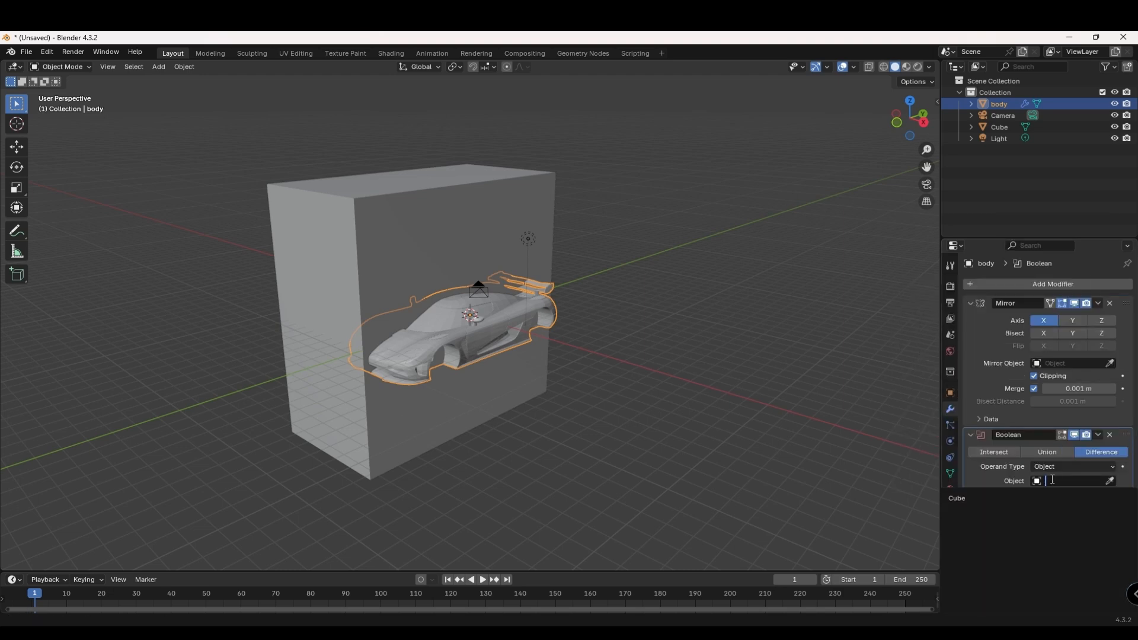
pyautogui.click(973, 496)
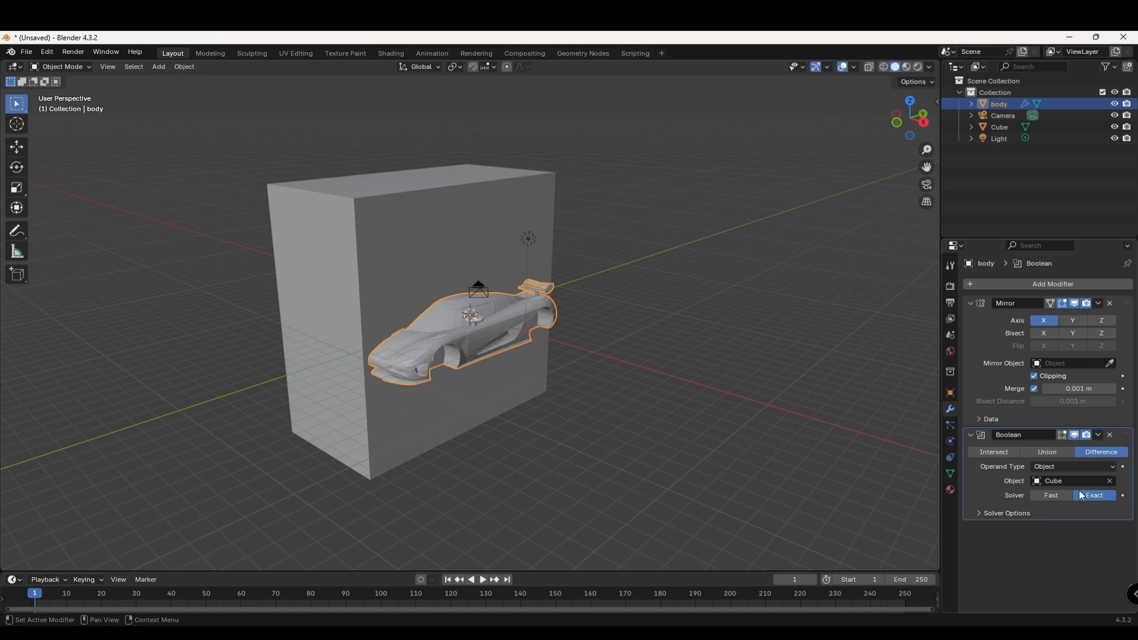
# Enable Self Intersection in the Boolean modifier's solver options and apply the modifier to the car body.
pyautogui.click(980, 514)
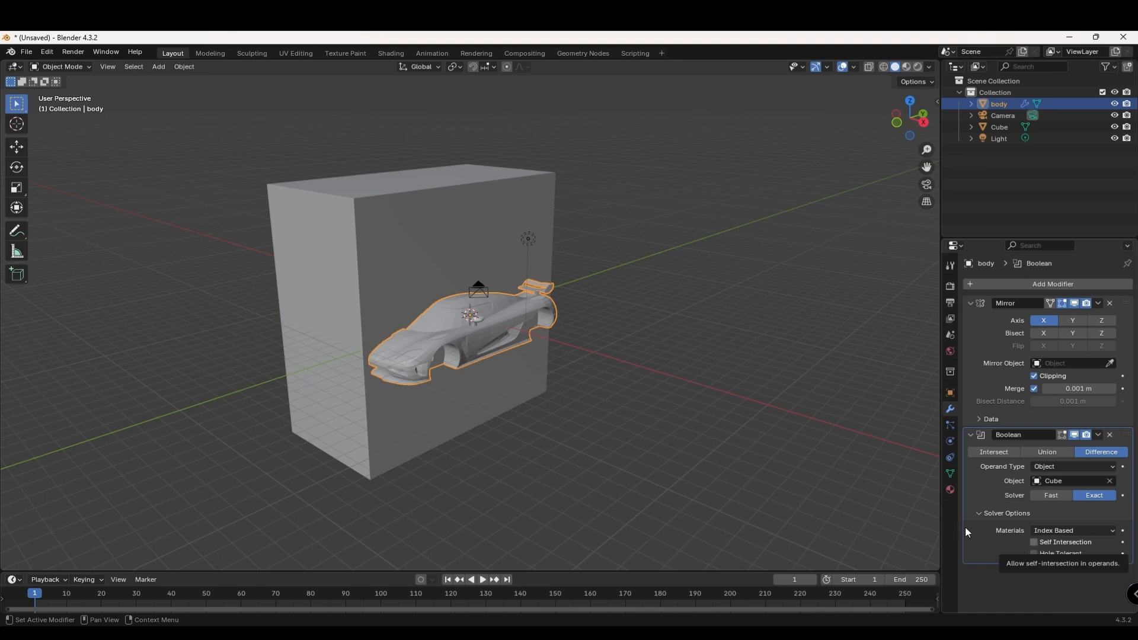
pyautogui.moveTo(859, 480); pyautogui.dragTo(461, 239, button='middle')
pyautogui.click(1099, 436)
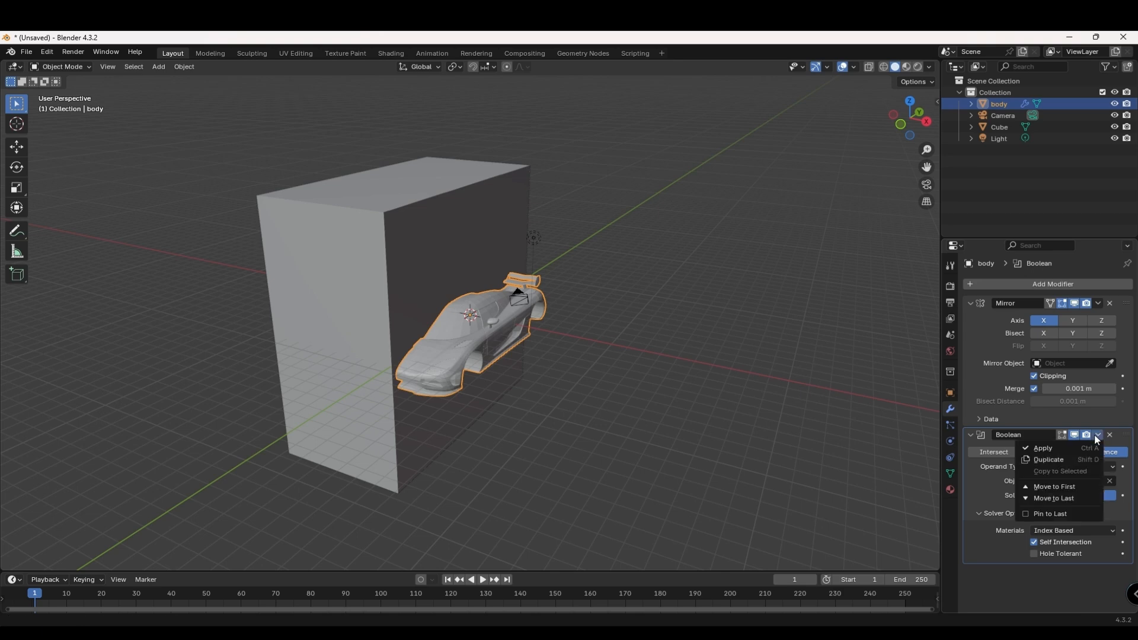
pyautogui.click(1069, 448)
# Delete the cutting cube and make the car body the selected object.
pyautogui.click(443, 216)
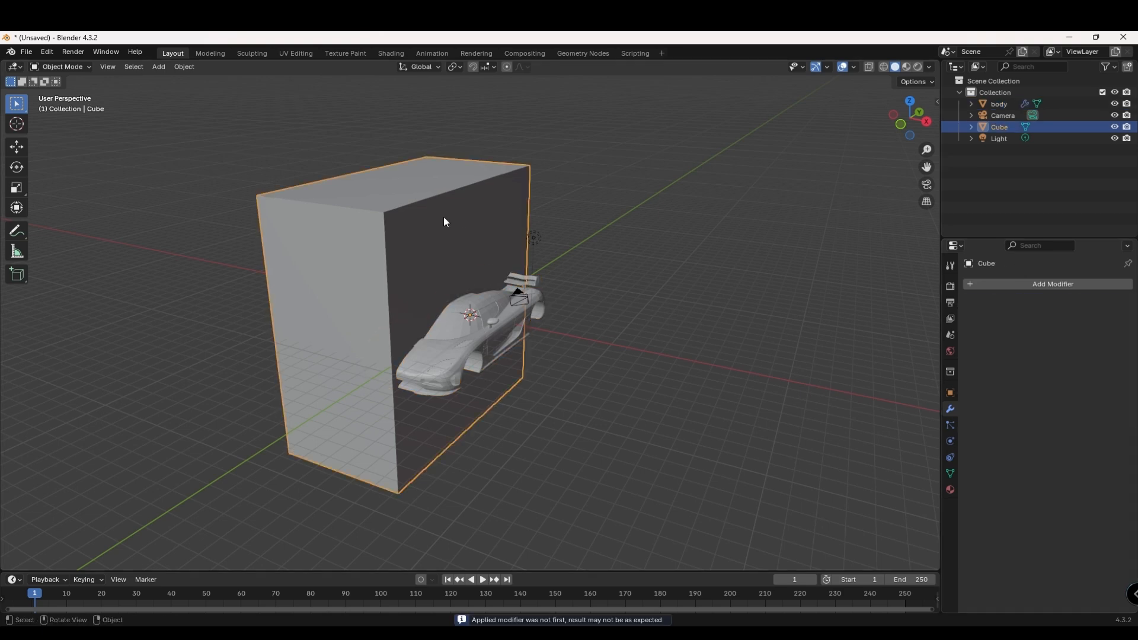
pyautogui.press('Delete')
pyautogui.click(454, 308)
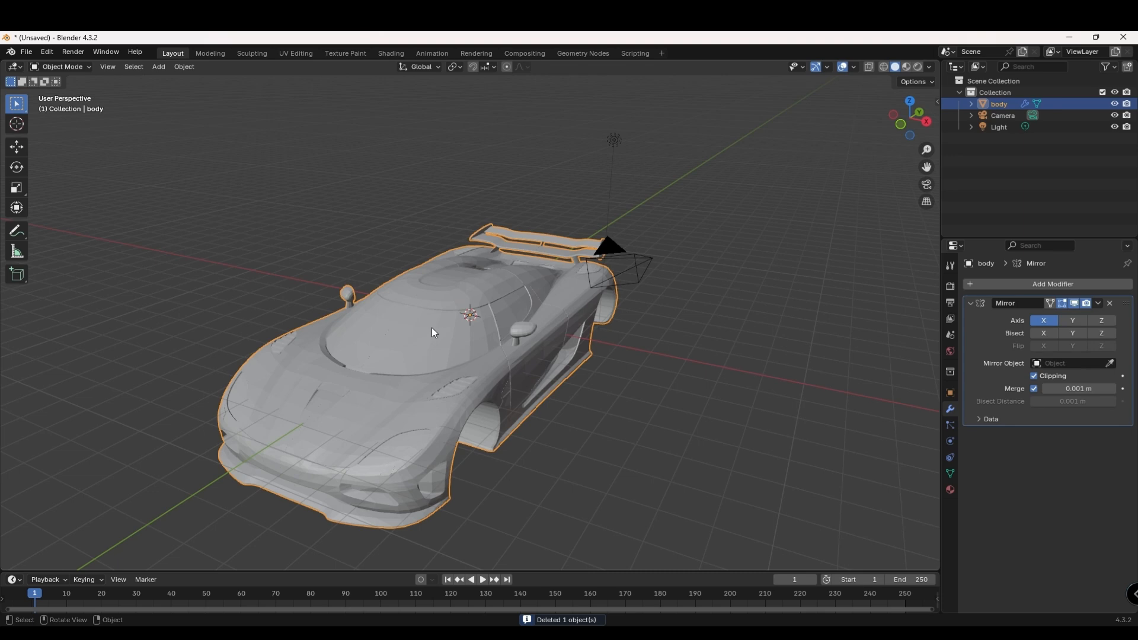
# Delete the flat underbody faces of the car body, from the front end back to the rear diffuser.
pyautogui.press('Tab')
pyautogui.moveTo(434, 333)
pyautogui.mouseDown(button='middle')
pyautogui.moveTo(469, 330)
pyautogui.moveTo(414, 328)
pyautogui.moveTo(424, 332)
pyautogui.mouseUp(button='middle')
pyautogui.click(434, 343)
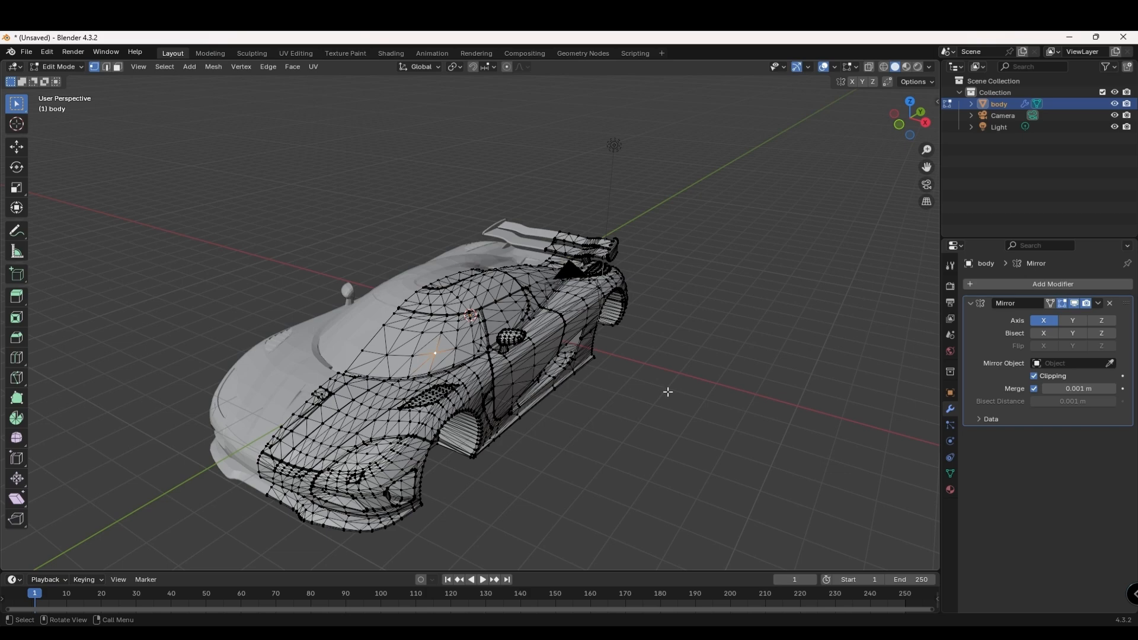
pyautogui.moveTo(667, 392); pyautogui.dragTo(579, 259, button='middle')
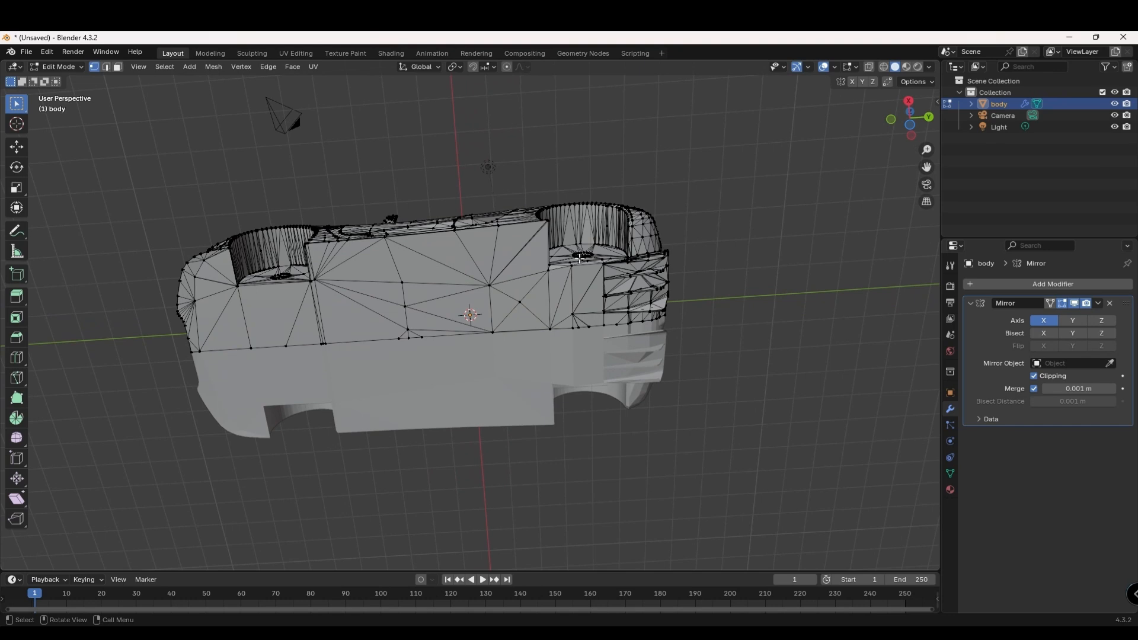
pyautogui.click(118, 67)
pyautogui.moveTo(359, 275); pyautogui.dragTo(497, 337)
pyautogui.press('shift')
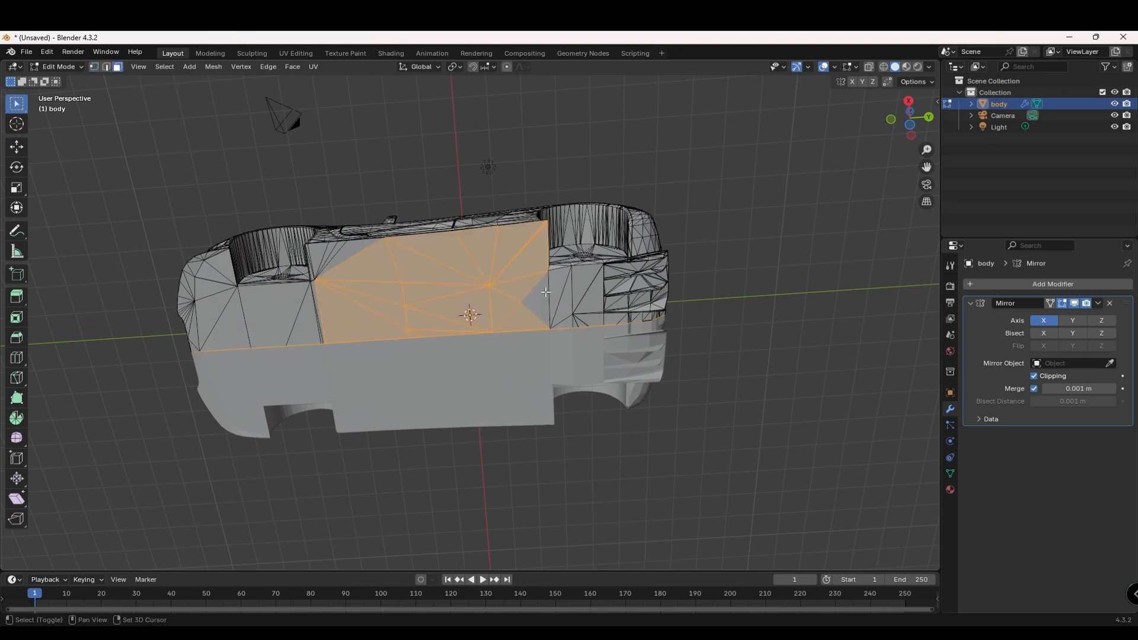
pyautogui.keyDown('shift'); pyautogui.moveTo(546, 292); pyautogui.dragTo(578, 324); pyautogui.keyUp('shift')
pyautogui.keyDown('shift'); pyautogui.click(306, 315); pyautogui.keyUp('shift')
pyautogui.keyDown('shift'); pyautogui.click(317, 256); pyautogui.keyUp('shift')
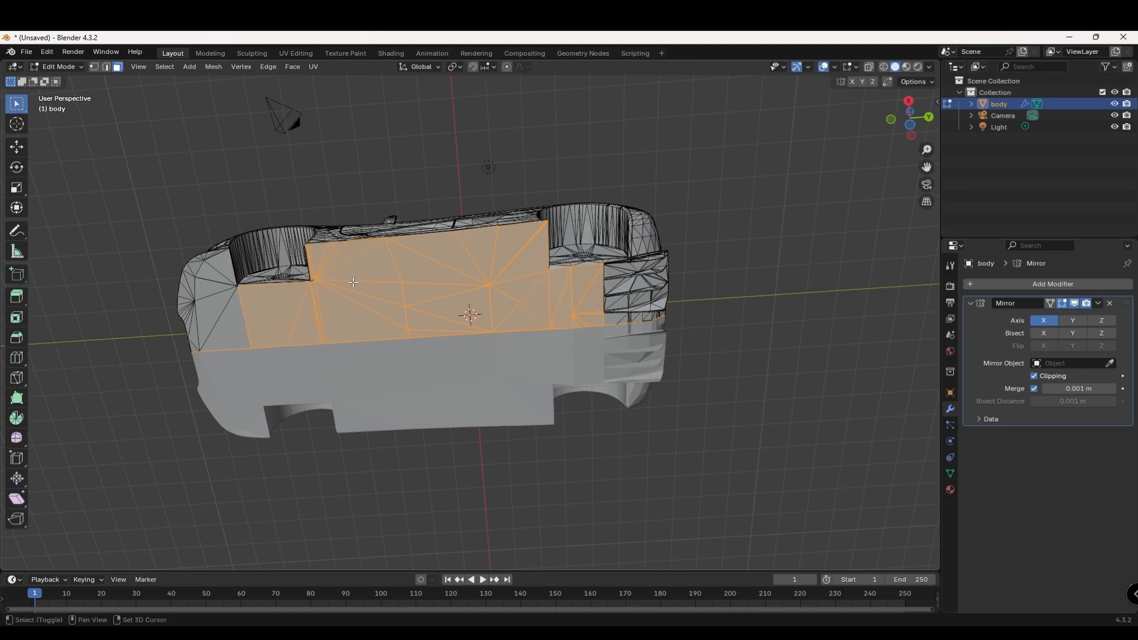
pyautogui.keyDown('shift'); pyautogui.click(230, 326); pyautogui.keyUp('shift')
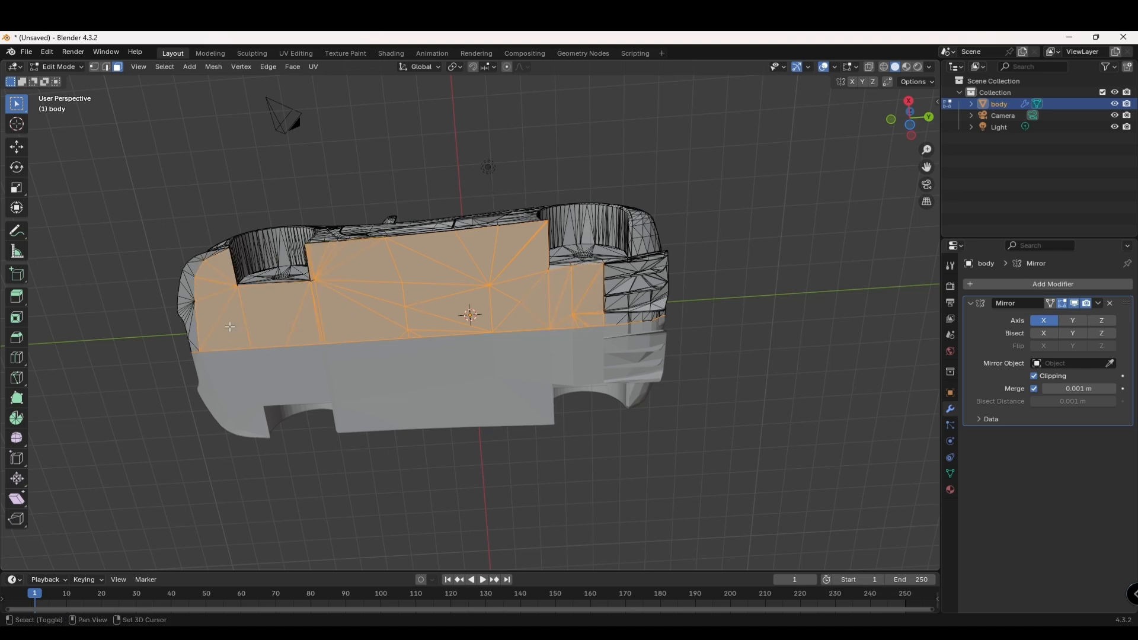
pyautogui.moveTo(230, 326); pyautogui.dragTo(356, 479, button='middle')
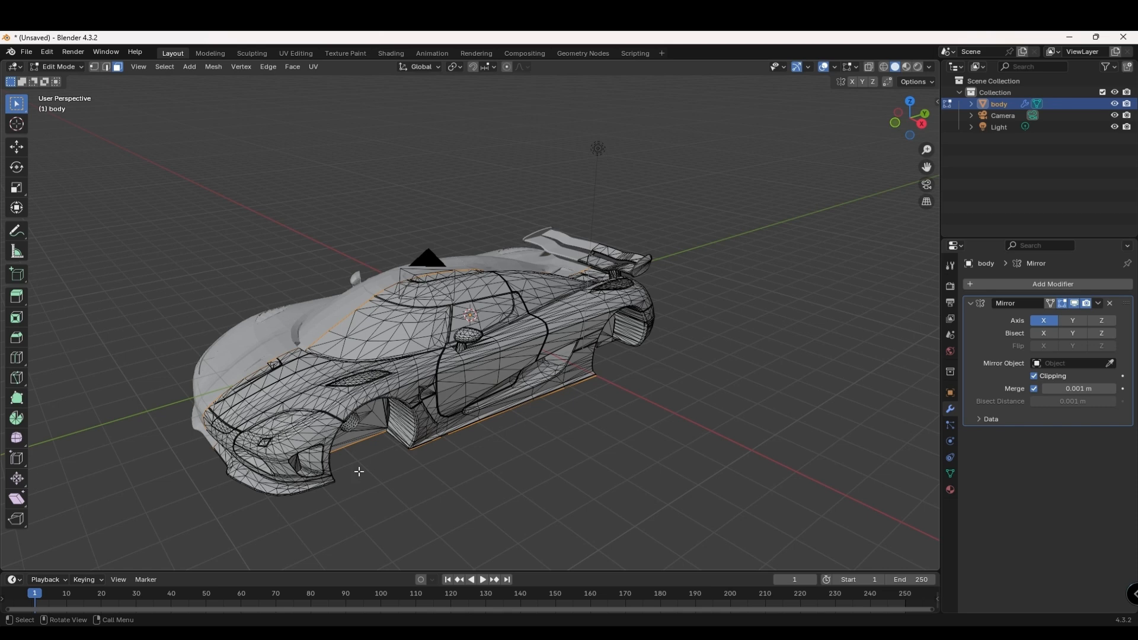
pyautogui.press('x')
pyautogui.moveTo(521, 498); pyautogui.dragTo(489, 415, button='middle')
pyautogui.press('x')
pyautogui.click(482, 401)
# Delete the central hub vertices that close off the front and rear wheel wells, selecting through the mesh in right side view.
pyautogui.press('KP_3')
pyautogui.scroll(2, 480, 414)
pyautogui.keyDown('shift'); pyautogui.moveTo(386, 380); pyautogui.dragTo(631, 375, button='middle'); pyautogui.keyUp('shift')
pyautogui.click(94, 66)
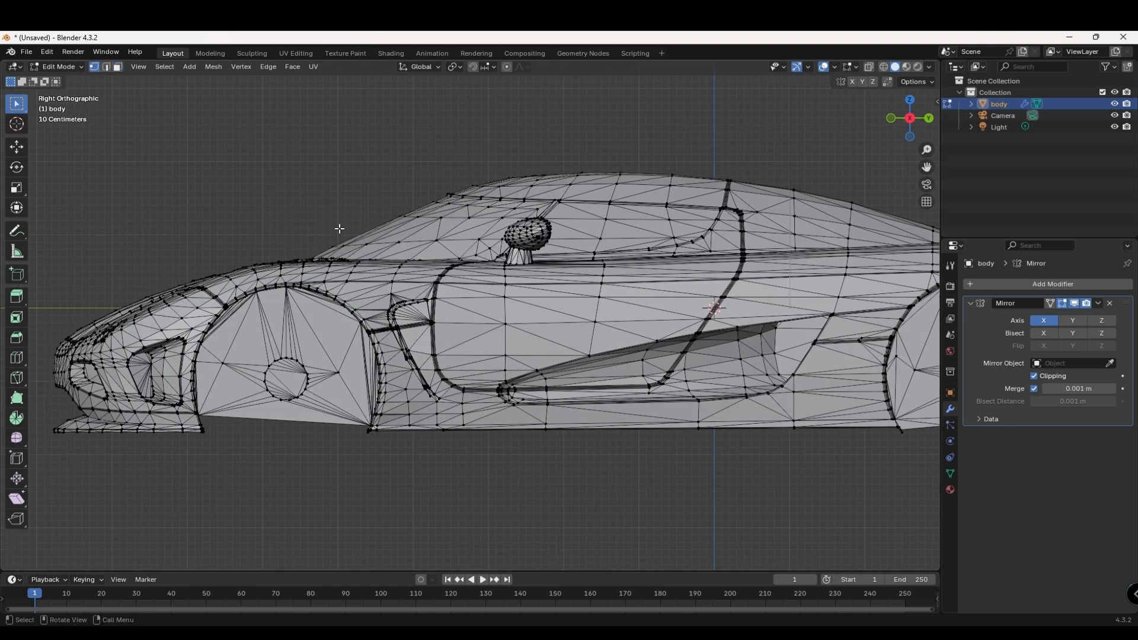
pyautogui.click(869, 66)
pyautogui.moveTo(242, 320); pyautogui.dragTo(326, 439)
pyautogui.keyDown('shift'); pyautogui.moveTo(676, 459); pyautogui.dragTo(530, 395, button='middle'); pyautogui.keyUp('shift')
pyautogui.moveTo(596, 312); pyautogui.dragTo(700, 415)
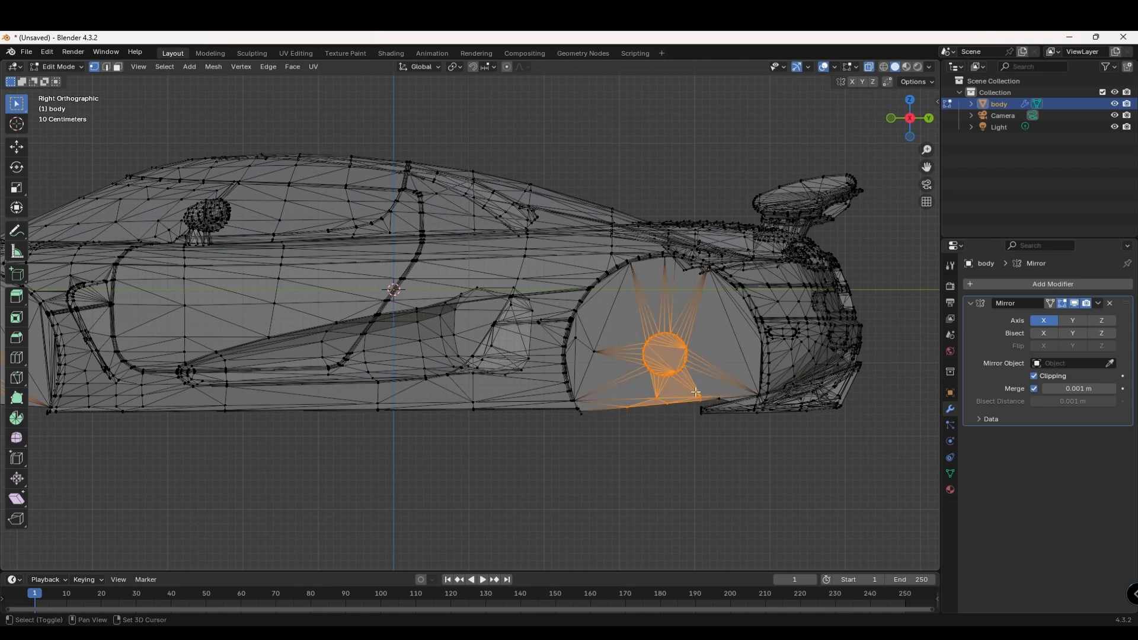
pyautogui.press('x')
pyautogui.click(641, 360)
pyautogui.scroll(-2, 628, 358)
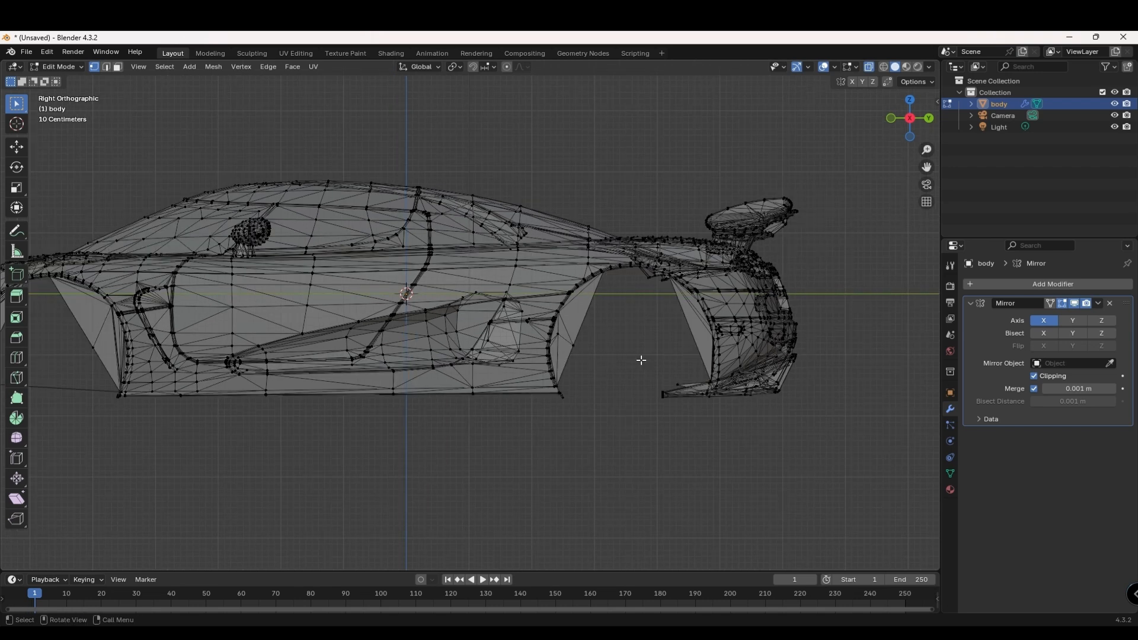
pyautogui.click(869, 66)
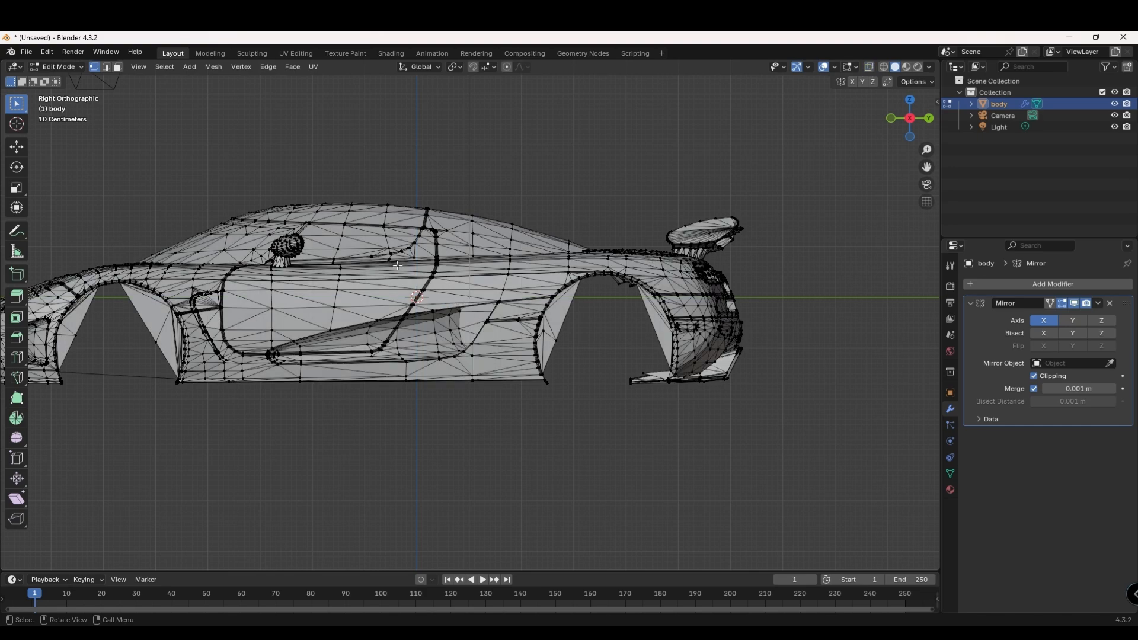
# Delete the leftover triangular faces inside the wheel arches.
pyautogui.moveTo(265, 303); pyautogui.dragTo(663, 388, button='middle')
pyautogui.press('x')
pyautogui.click(659, 411)
# Delete the inner lining along the front and rear sides of the rear wheel arch.
pyautogui.scroll(-2, 650, 447)
pyautogui.moveTo(650, 447); pyautogui.dragTo(341, 554, button='middle')
pyautogui.click(94, 67)
pyautogui.moveTo(445, 321); pyautogui.dragTo(484, 419)
pyautogui.moveTo(498, 332); pyautogui.dragTo(515, 329, button='middle')
pyautogui.keyDown('shift'); pyautogui.moveTo(473, 273); pyautogui.dragTo(526, 320); pyautogui.keyUp('shift')
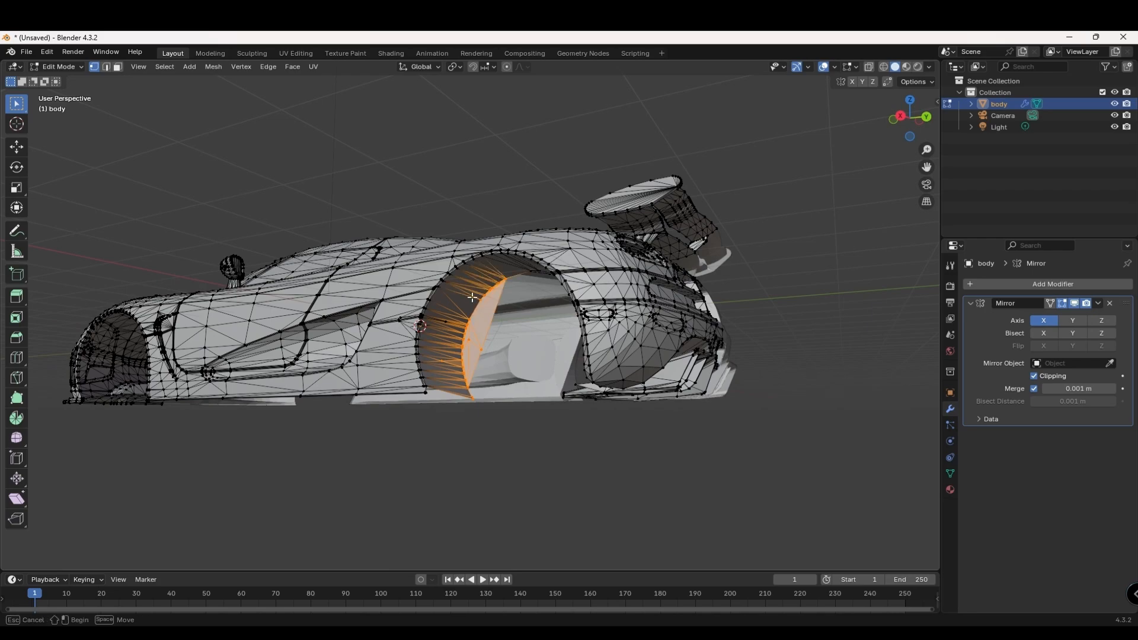
pyautogui.moveTo(526, 320); pyautogui.dragTo(662, 345, button='middle')
pyautogui.keyDown('shift'); pyautogui.moveTo(663, 345); pyautogui.dragTo(682, 380); pyautogui.keyUp('shift')
pyautogui.moveTo(682, 380); pyautogui.dragTo(464, 316, button='middle')
pyautogui.press('x')
pyautogui.click(409, 290)
# Delete the remaining lining faces above the rear wheel, leaving the rear wheel arch open.
pyautogui.moveTo(409, 290); pyautogui.dragTo(561, 373, button='middle')
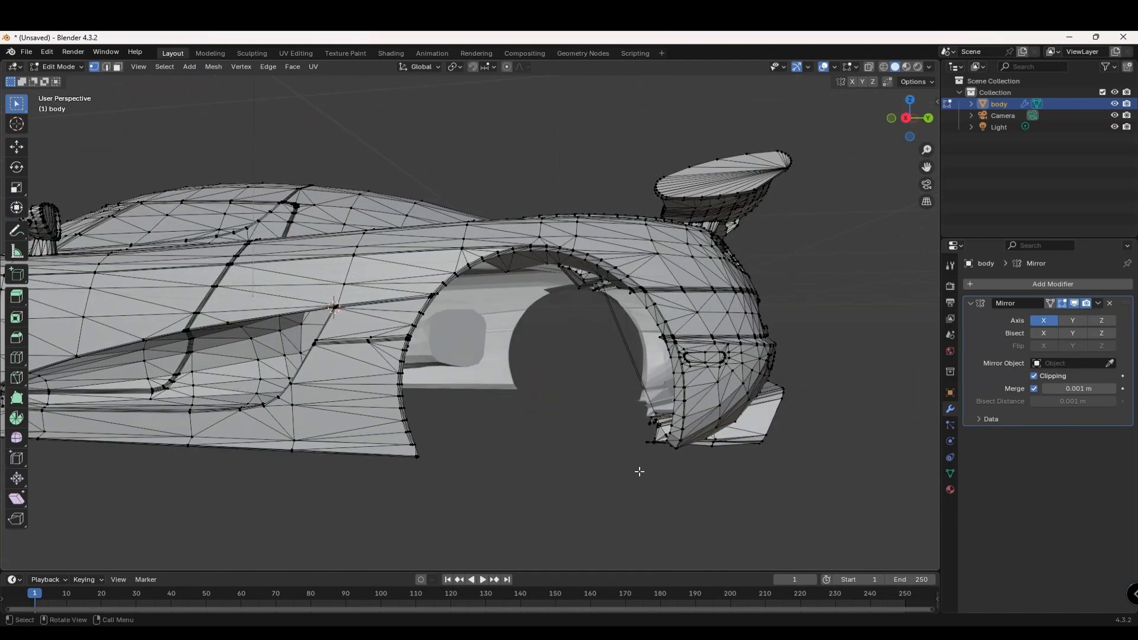
pyautogui.moveTo(640, 470); pyautogui.dragTo(600, 411, button='middle')
pyautogui.moveTo(507, 182); pyautogui.dragTo(544, 203)
pyautogui.moveTo(544, 202); pyautogui.dragTo(619, 182, button='middle')
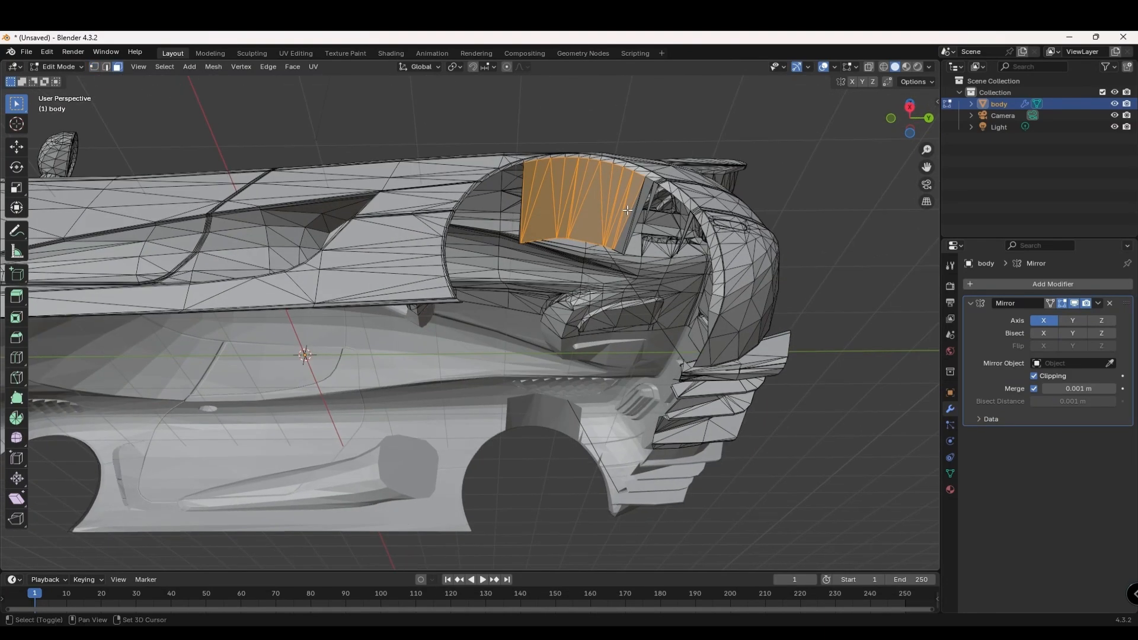
pyautogui.keyDown('shift'); pyautogui.moveTo(620, 182); pyautogui.dragTo(655, 250); pyautogui.keyUp('shift')
pyautogui.press('x')
pyautogui.moveTo(655, 251); pyautogui.dragTo(525, 348, button='middle')
pyautogui.click(504, 339)
pyautogui.moveTo(502, 259); pyautogui.dragTo(535, 309)
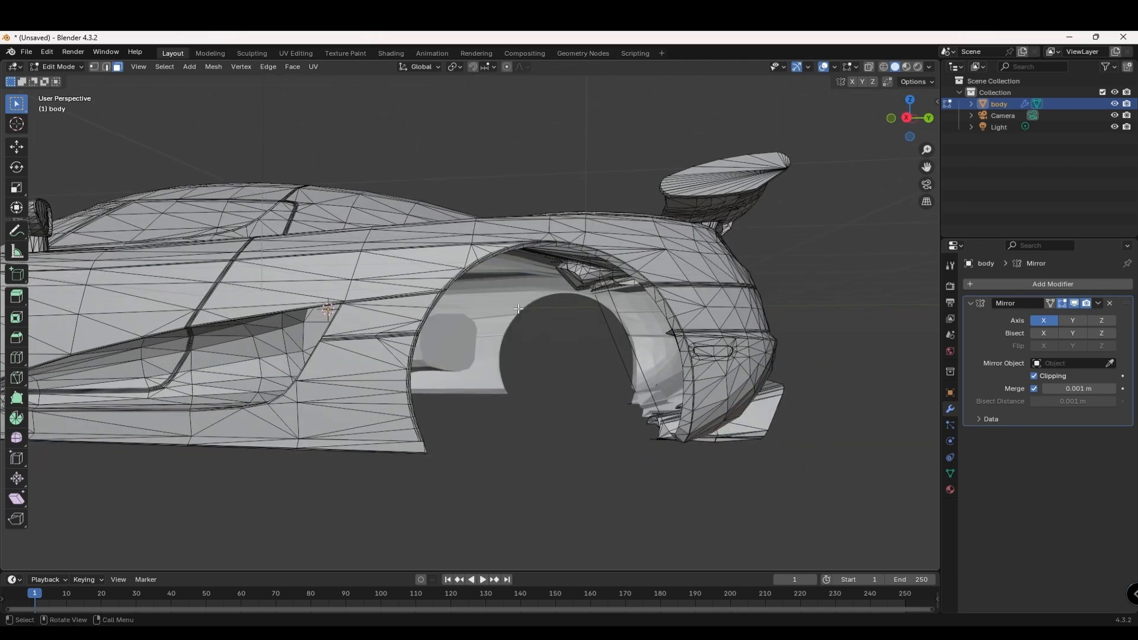
# Delete all faces of the side window and the windscreen to open up the cabin.
pyautogui.moveTo(536, 309); pyautogui.dragTo(383, 235, button='middle')
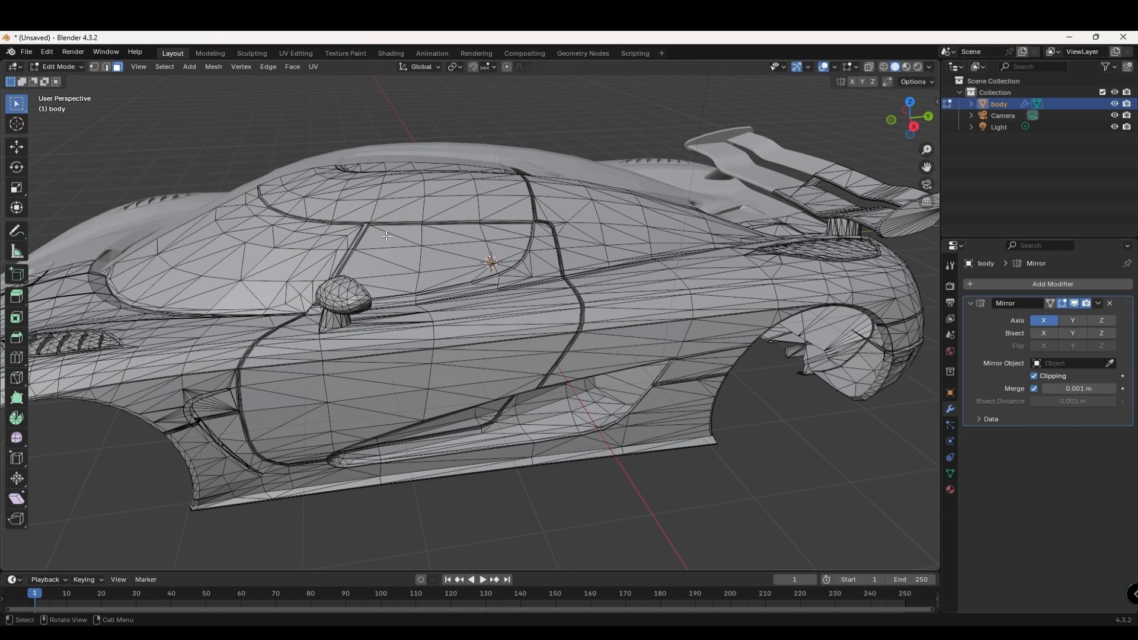
pyautogui.moveTo(386, 236); pyautogui.dragTo(507, 254)
pyautogui.keyDown('shift'); pyautogui.click(517, 231); pyautogui.keyUp('shift')
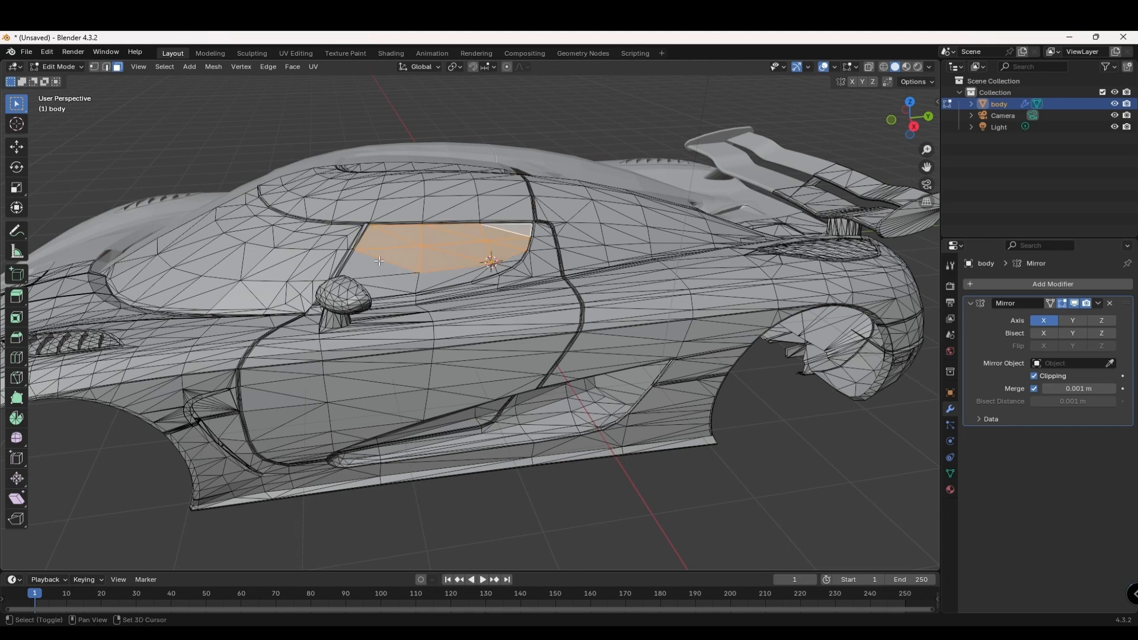
pyautogui.keyDown('shift'); pyautogui.moveTo(379, 260); pyautogui.dragTo(429, 278); pyautogui.keyUp('shift')
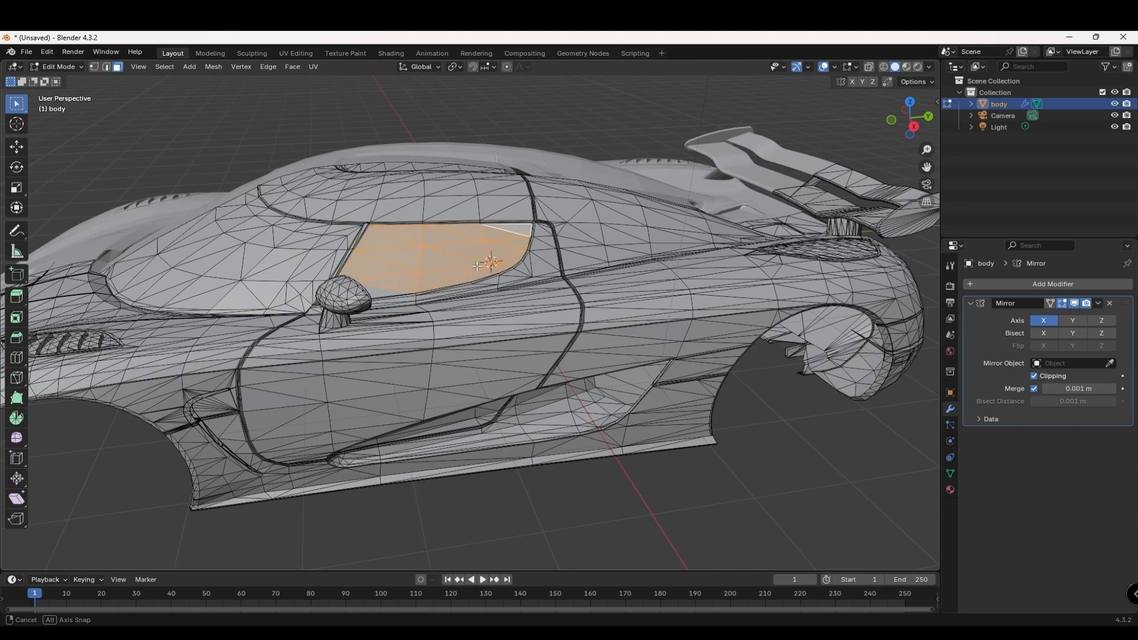
pyautogui.moveTo(477, 267); pyautogui.dragTo(307, 309, button='middle')
pyautogui.moveTo(385, 317); pyautogui.dragTo(501, 367, button='middle')
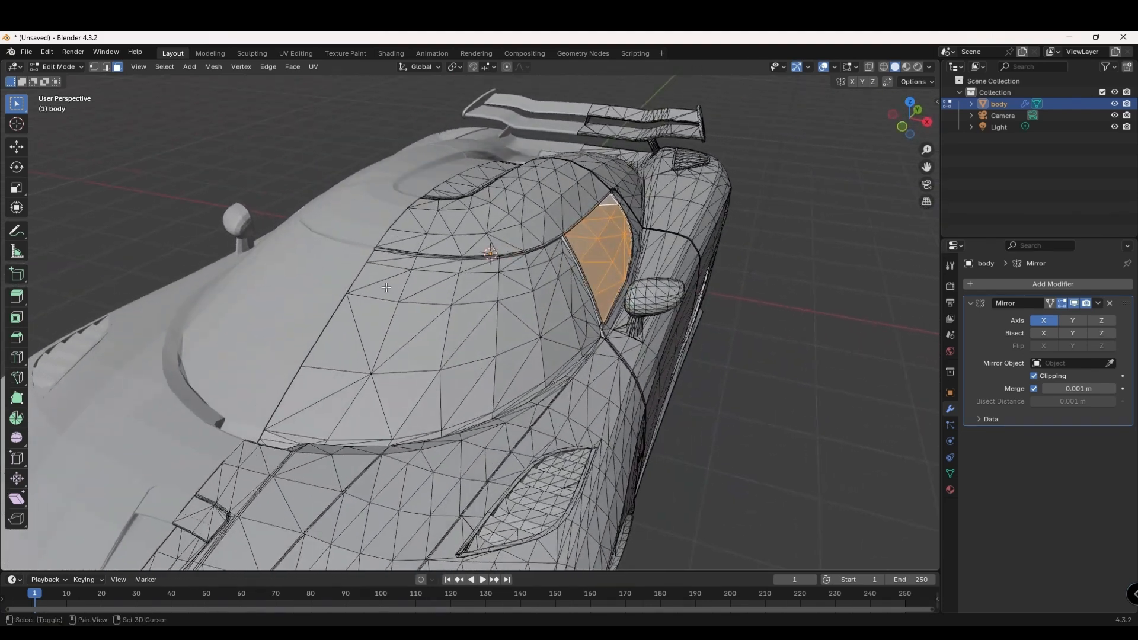
pyautogui.keyDown('shift'); pyautogui.click(501, 368); pyautogui.keyUp('shift')
pyautogui.keyDown('shift'); pyautogui.moveTo(345, 354); pyautogui.dragTo(415, 403); pyautogui.keyUp('shift')
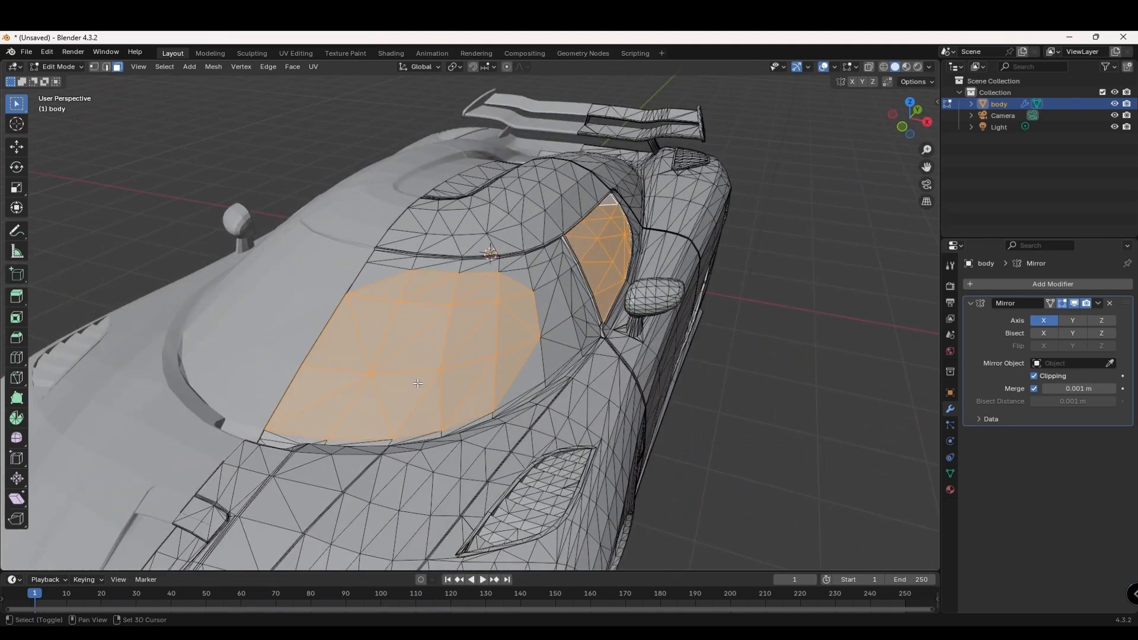
pyautogui.keyDown('shift'); pyautogui.moveTo(378, 260); pyautogui.dragTo(441, 265); pyautogui.keyUp('shift')
pyautogui.keyDown('shift'); pyautogui.moveTo(492, 265); pyautogui.dragTo(555, 365); pyautogui.keyUp('shift')
pyautogui.keyDown('shift'); pyautogui.click(462, 264); pyautogui.keyUp('shift')
pyautogui.keyDown('shift'); pyautogui.moveTo(538, 260); pyautogui.dragTo(552, 282); pyautogui.keyUp('shift')
pyautogui.moveTo(553, 282); pyautogui.dragTo(398, 318, button='middle')
pyautogui.keyDown('shift'); pyautogui.moveTo(374, 308); pyautogui.dragTo(391, 361); pyautogui.keyUp('shift')
pyautogui.keyDown('shift'); pyautogui.click(391, 385); pyautogui.keyUp('shift')
pyautogui.press('x')
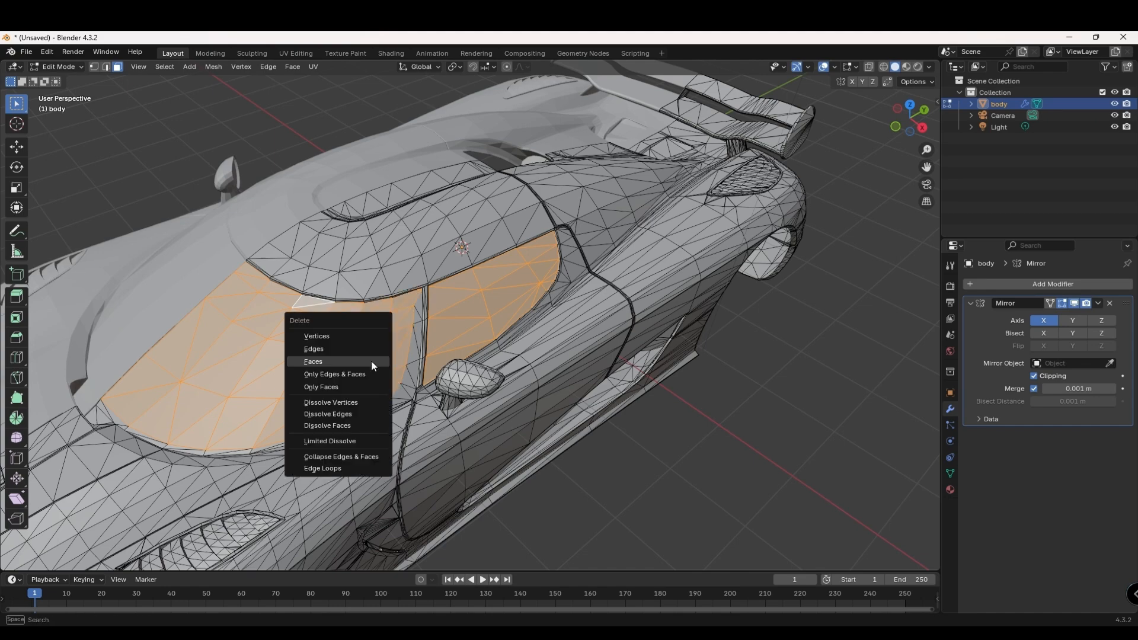
pyautogui.click(332, 362)
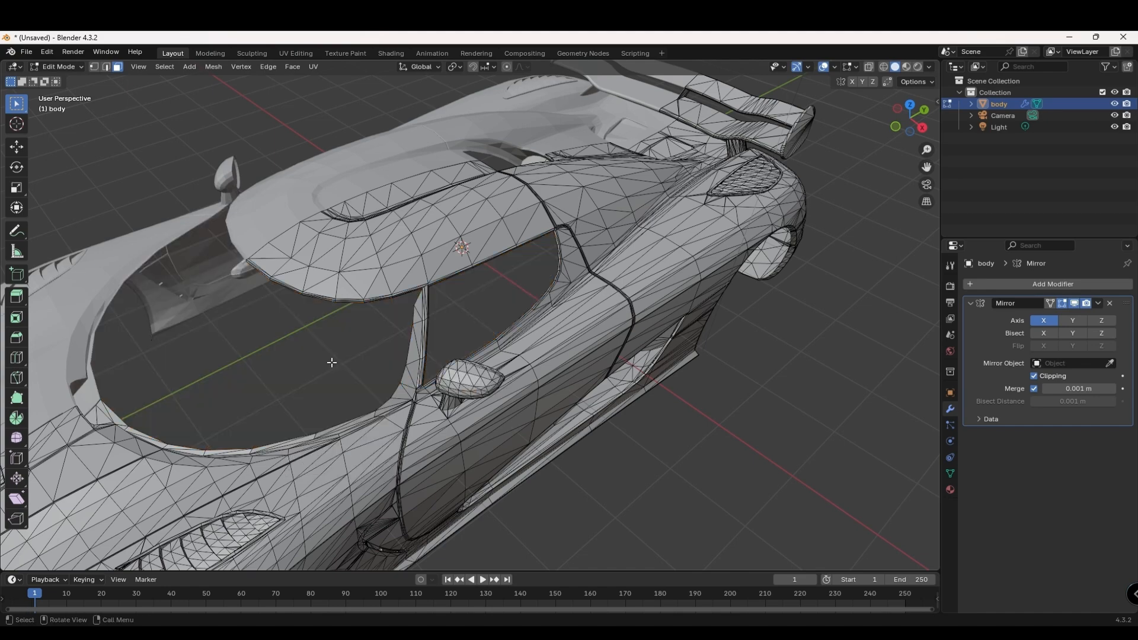
# Subdivide the lower roof edge just ahead of the windscreen pillar's top.
pyautogui.moveTo(331, 362)
pyautogui.mouseDown(button='middle')
pyautogui.moveTo(307, 338)
pyautogui.moveTo(354, 332)
pyautogui.moveTo(319, 345)
pyautogui.mouseUp(button='middle')
pyautogui.scroll(2, 319, 345)
pyautogui.moveTo(445, 272); pyautogui.dragTo(429, 249, button='middle')
pyautogui.click(108, 69)
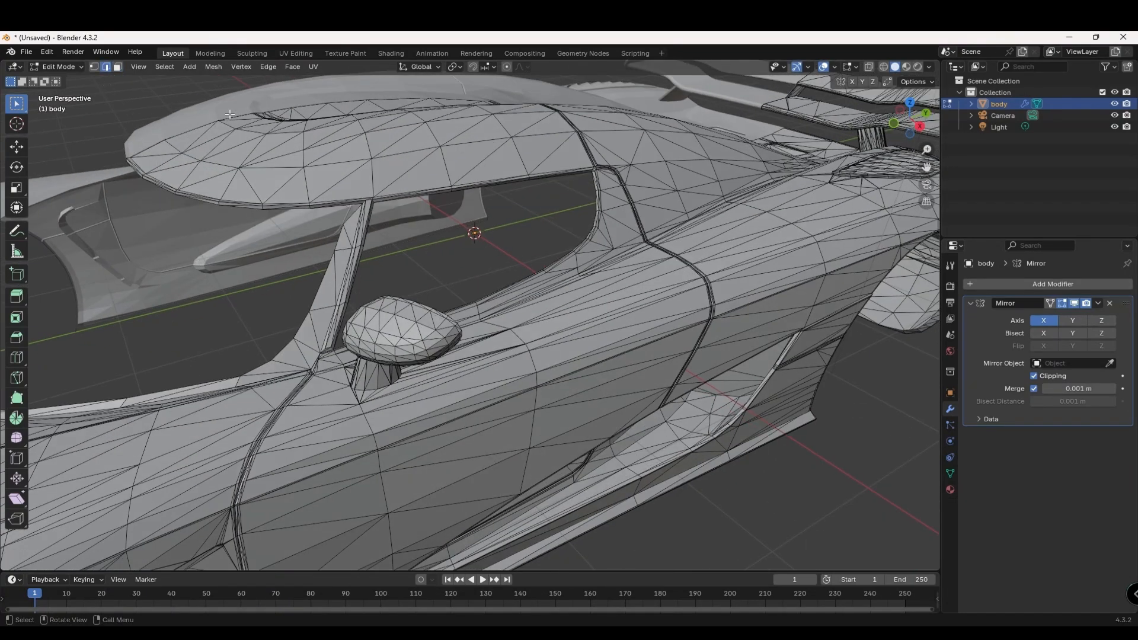
pyautogui.moveTo(308, 207); pyautogui.dragTo(313, 205, button='middle')
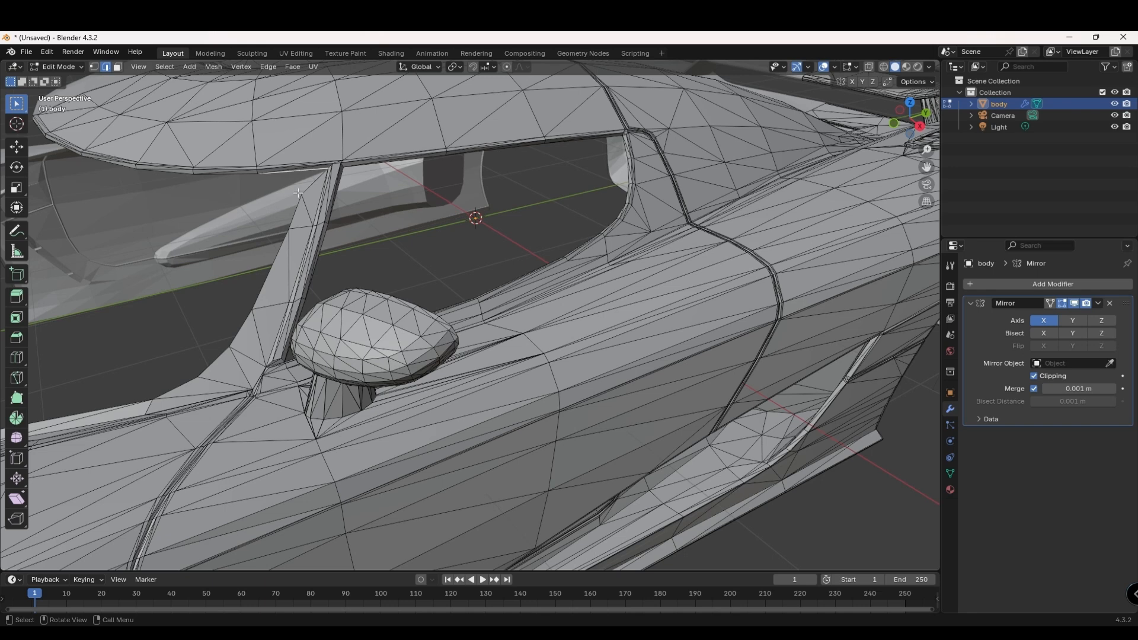
pyautogui.click(273, 67)
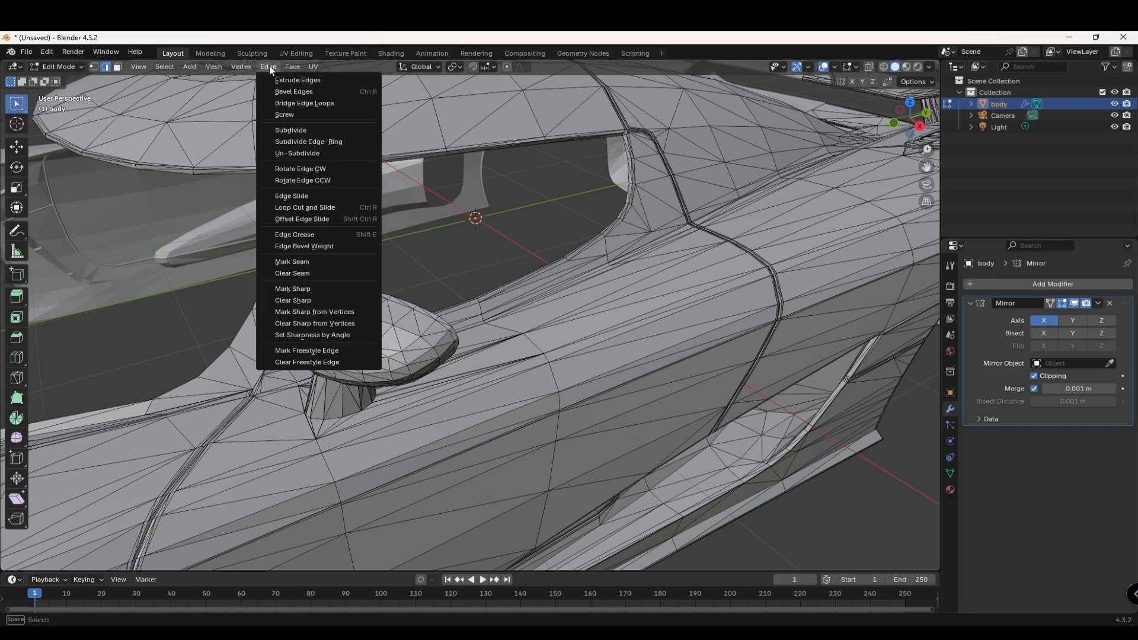
pyautogui.click(288, 133)
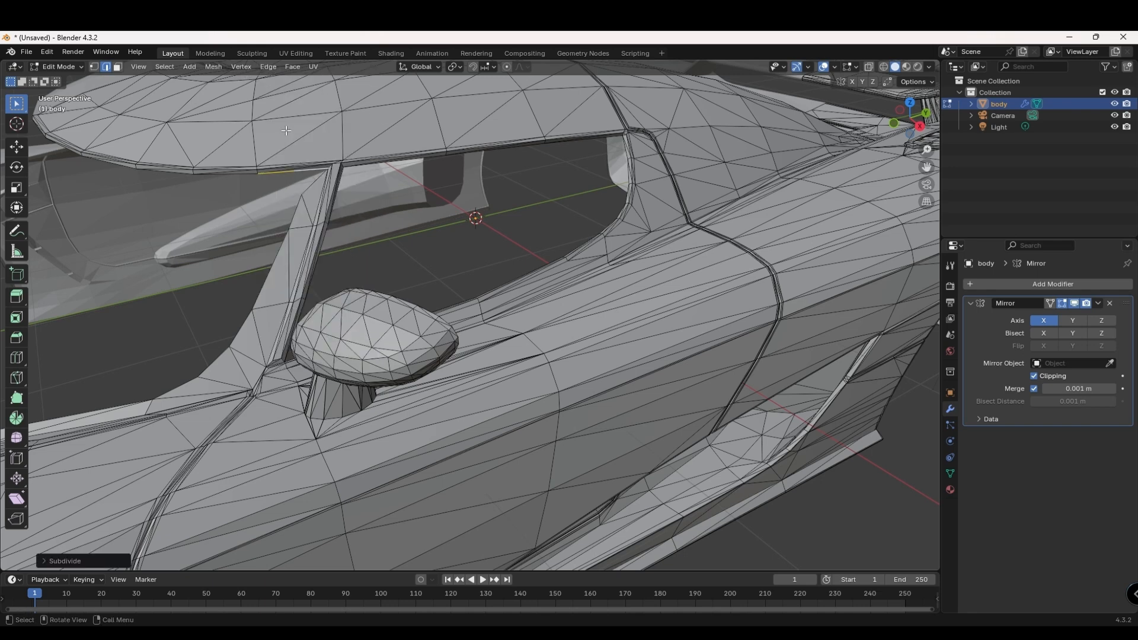
# Select the vertices bordering the gap between the roof edge and the windscreen pillar, and finish in Object Mode.
pyautogui.click(95, 67)
pyautogui.click(331, 166)
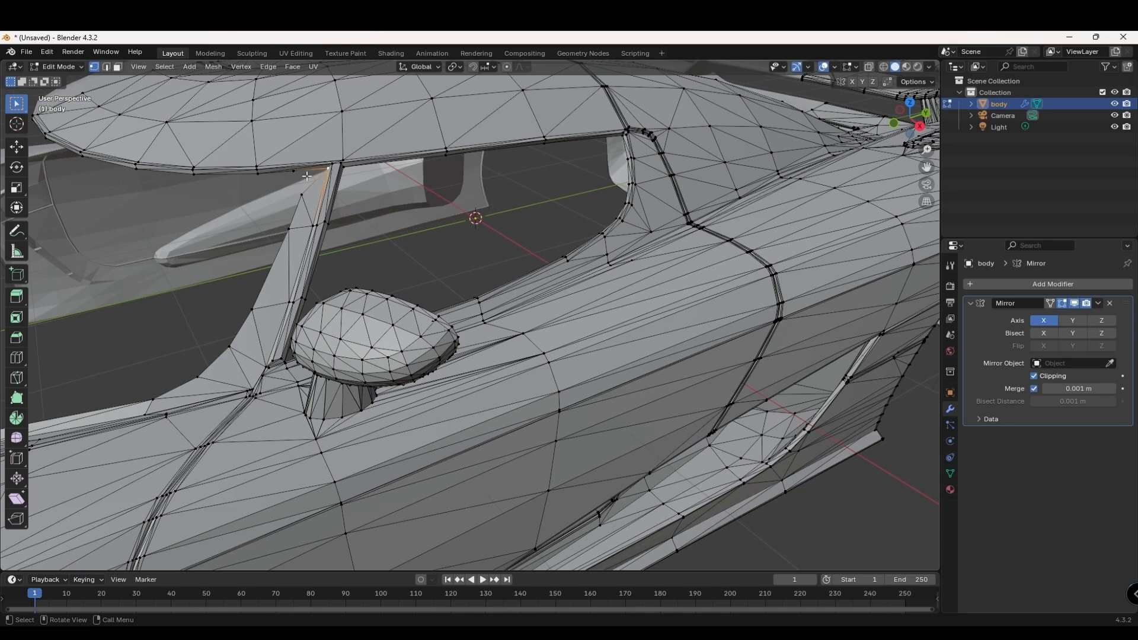
pyautogui.press('shift')
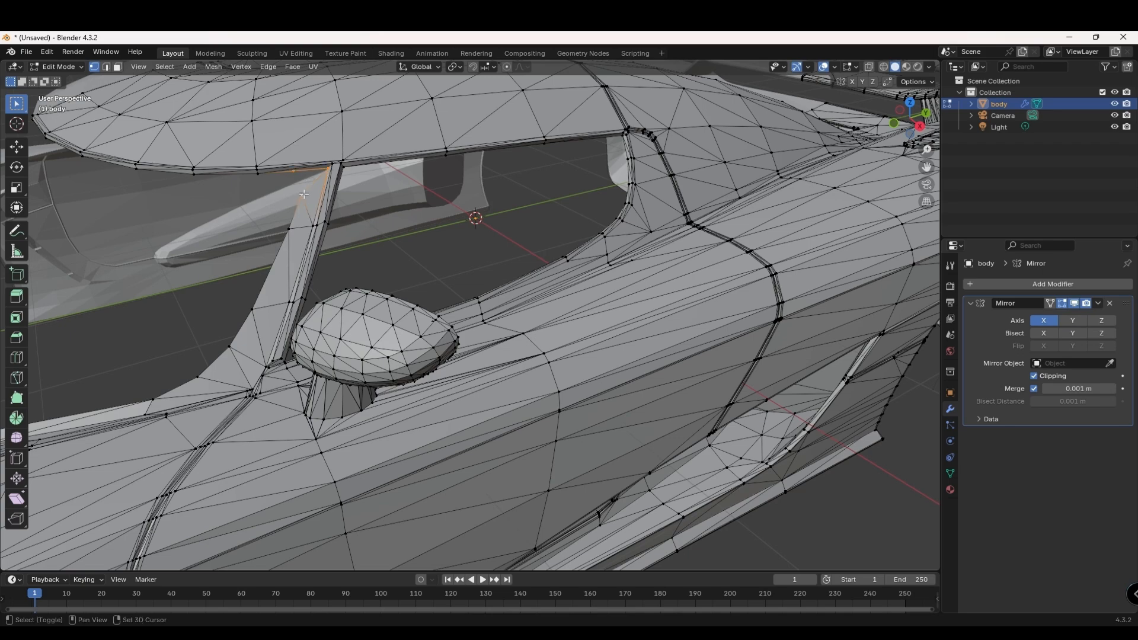
pyautogui.moveTo(438, 212); pyautogui.dragTo(489, 303, button='middle')
pyautogui.press('Tab')
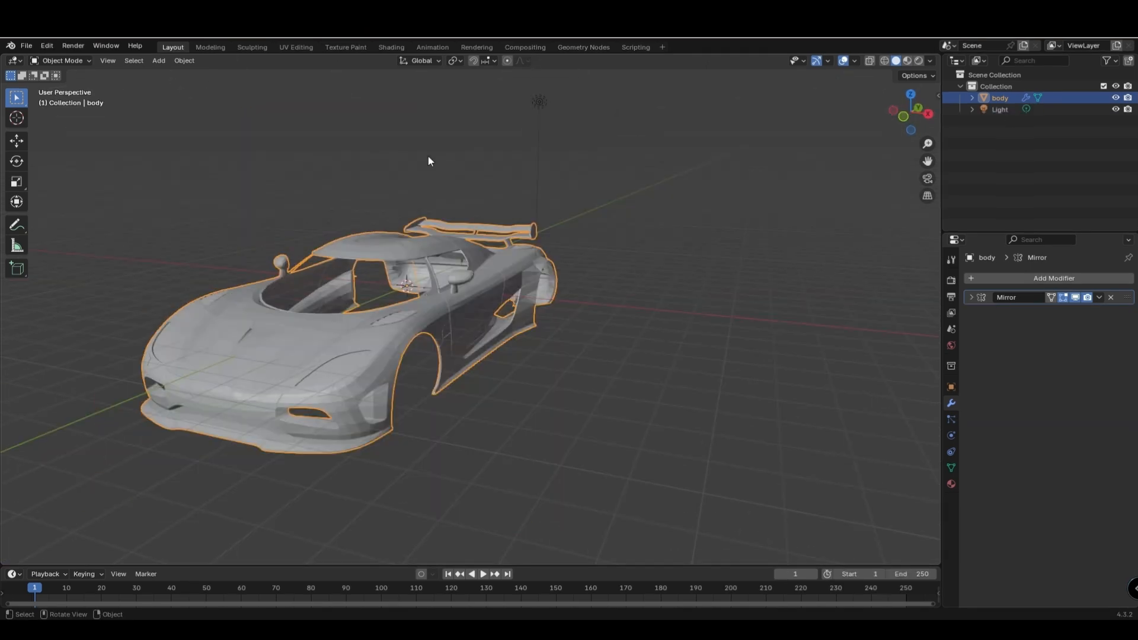
# Add a Solidify modifier to the body and set its thickness to 0.15 m.
pyautogui.moveTo(429, 157)
pyautogui.mouseDown(button='middle')
pyautogui.moveTo(459, 135)
pyautogui.moveTo(418, 161)
pyautogui.mouseUp(button='middle')
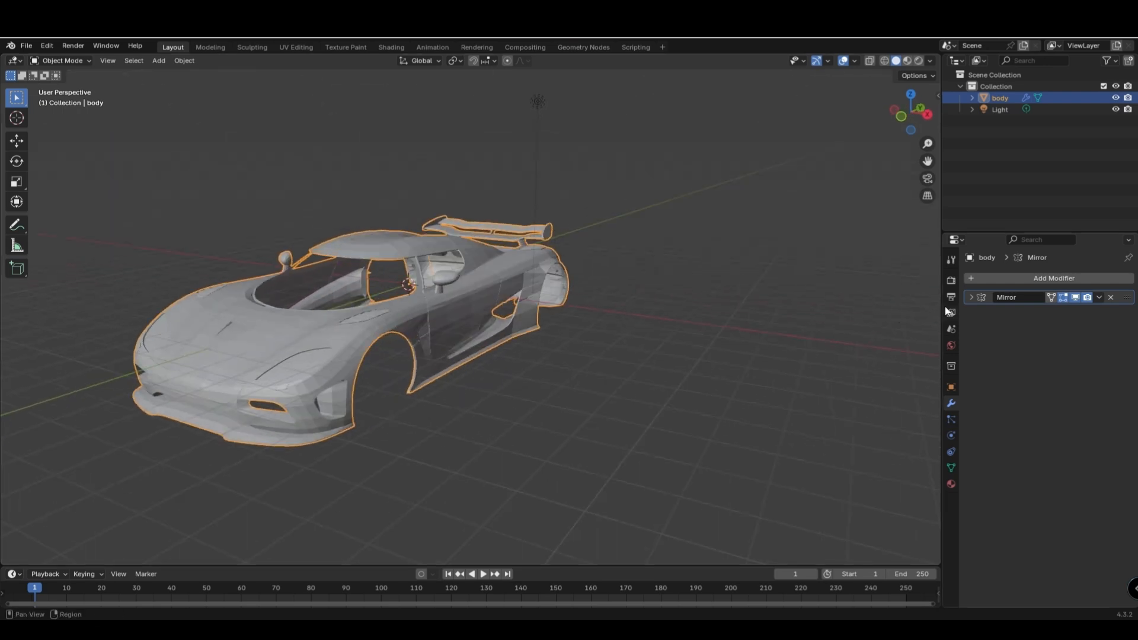
pyautogui.click(1014, 284)
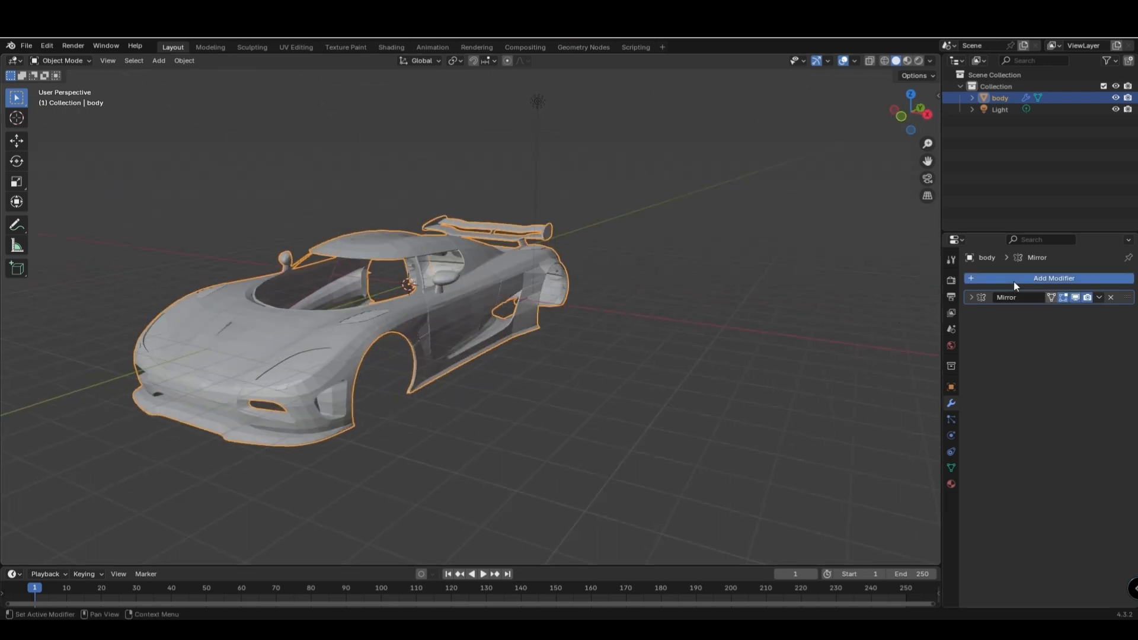
pyautogui.moveTo(1016, 286)
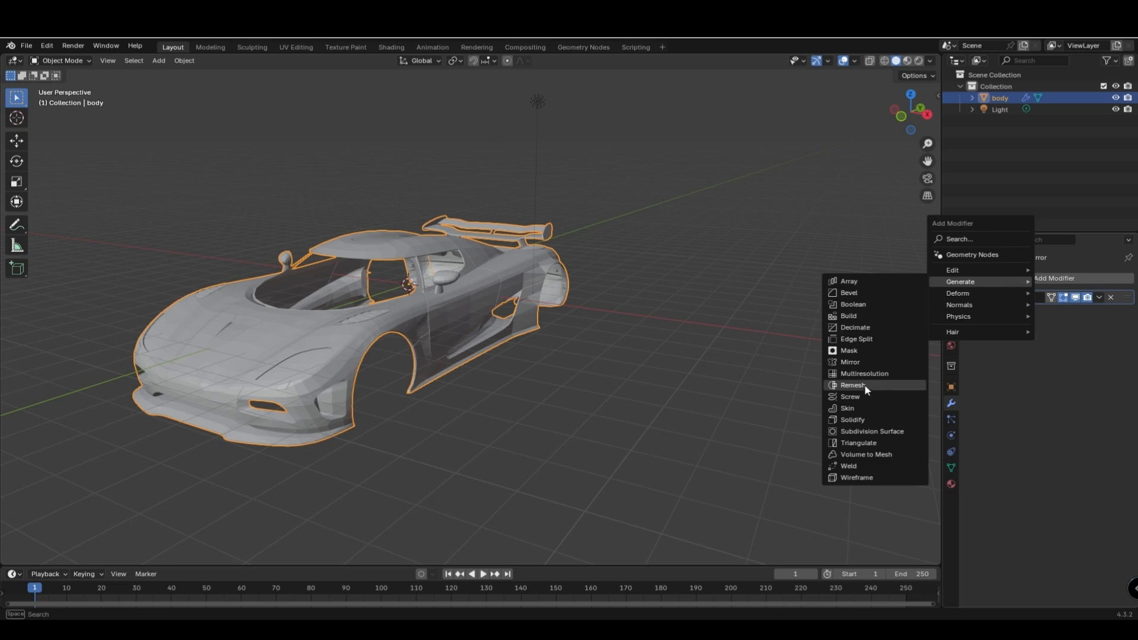
pyautogui.click(859, 421)
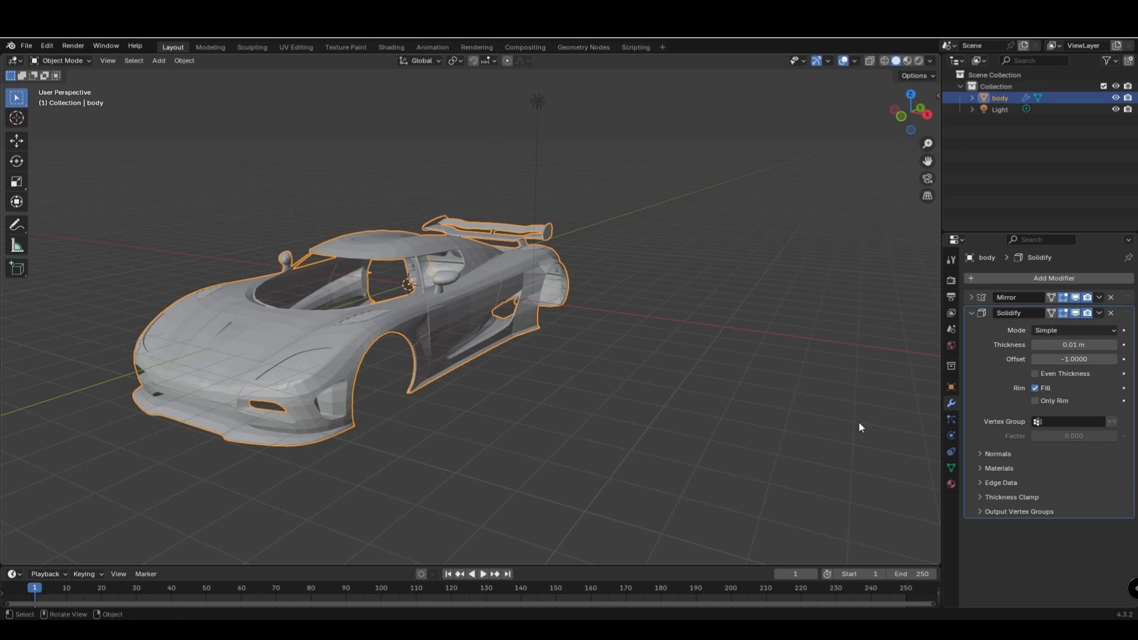
pyautogui.click(1057, 343)
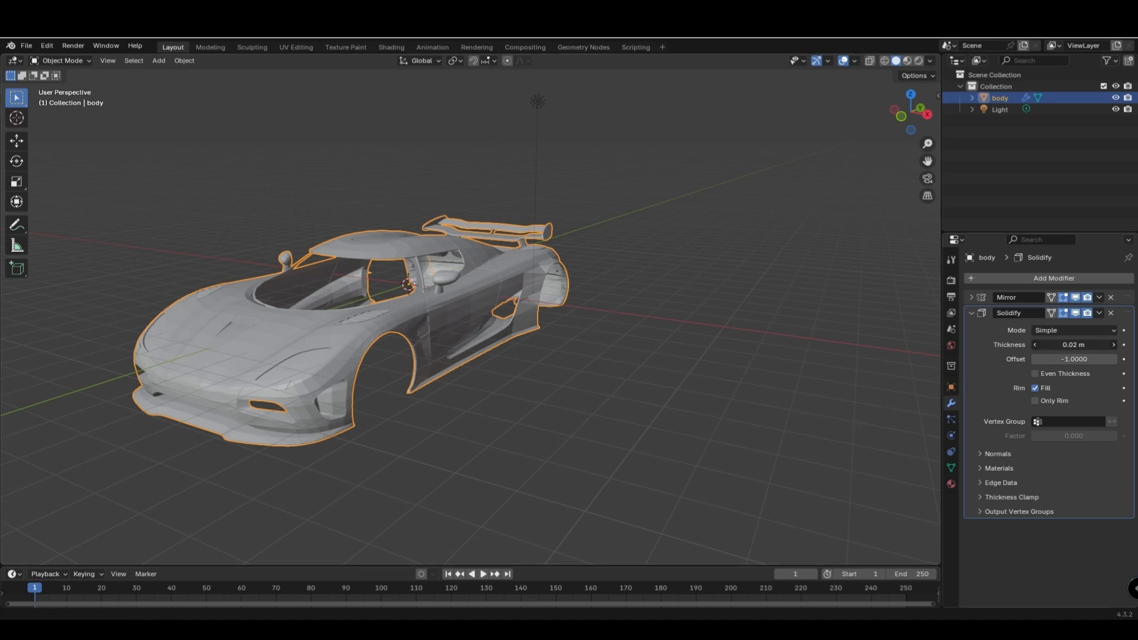
pyautogui.moveTo(1056, 343); pyautogui.dragTo(1122, 343)
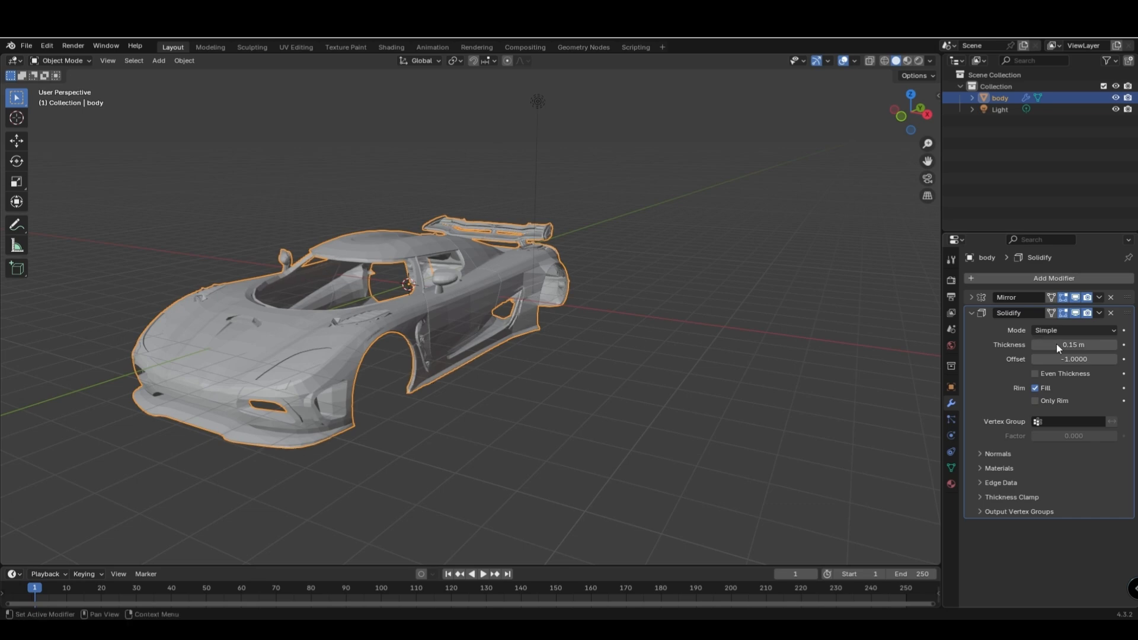
# Inspect the thickened bodywork around the front fender and apply the Solidify modifier.
pyautogui.moveTo(534, 365); pyautogui.dragTo(538, 339, button='middle')
pyautogui.scroll(3, 538, 344)
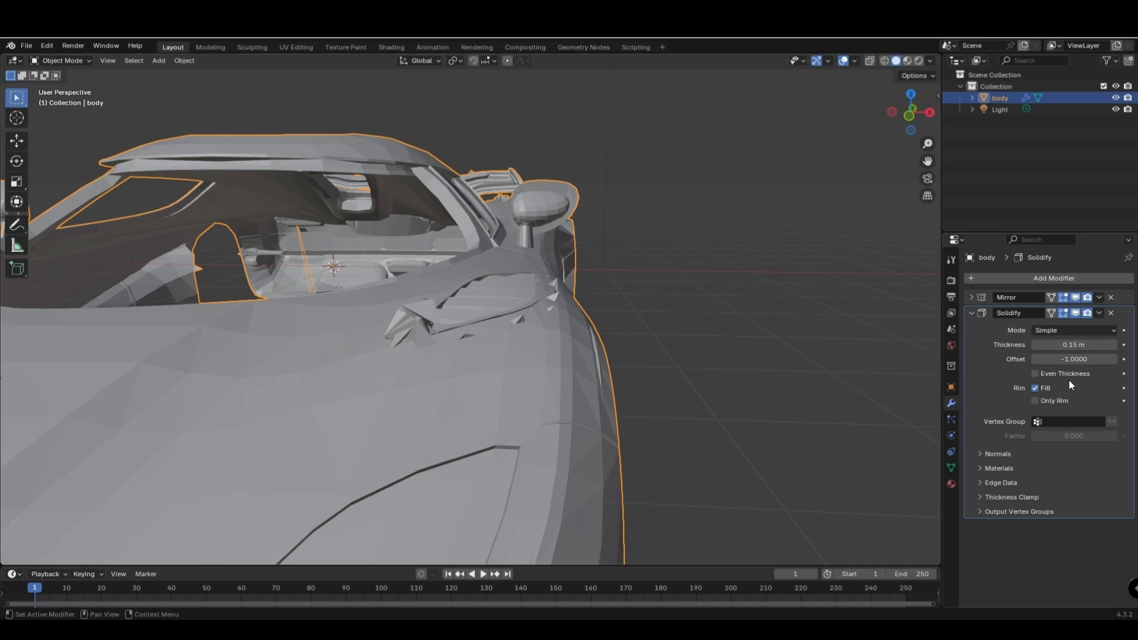
pyautogui.click(1099, 313)
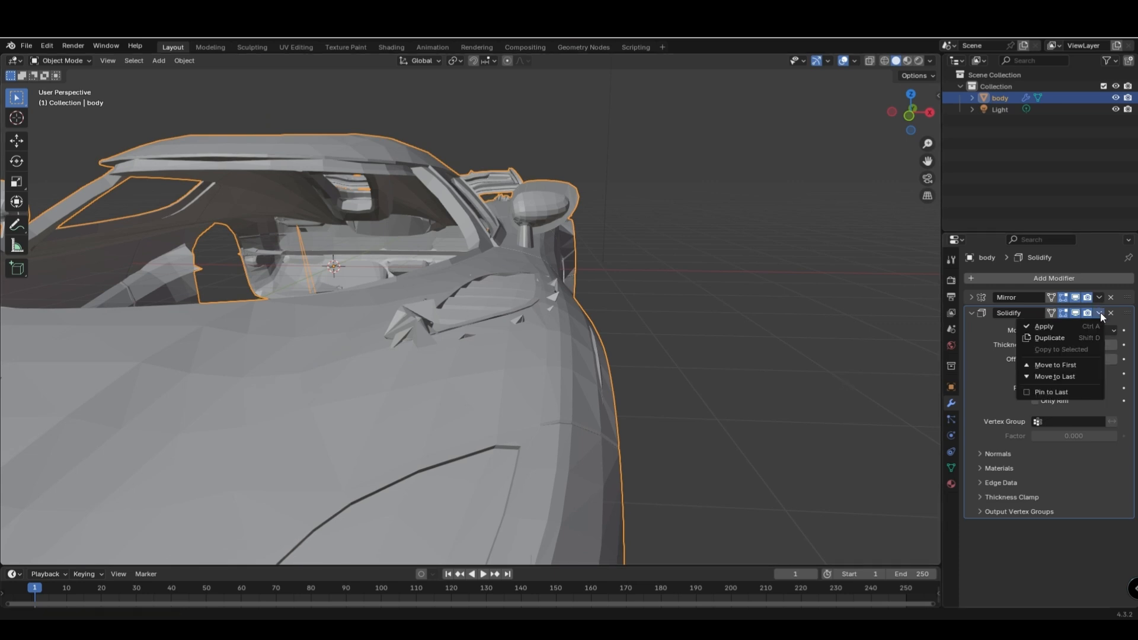
pyautogui.click(1067, 326)
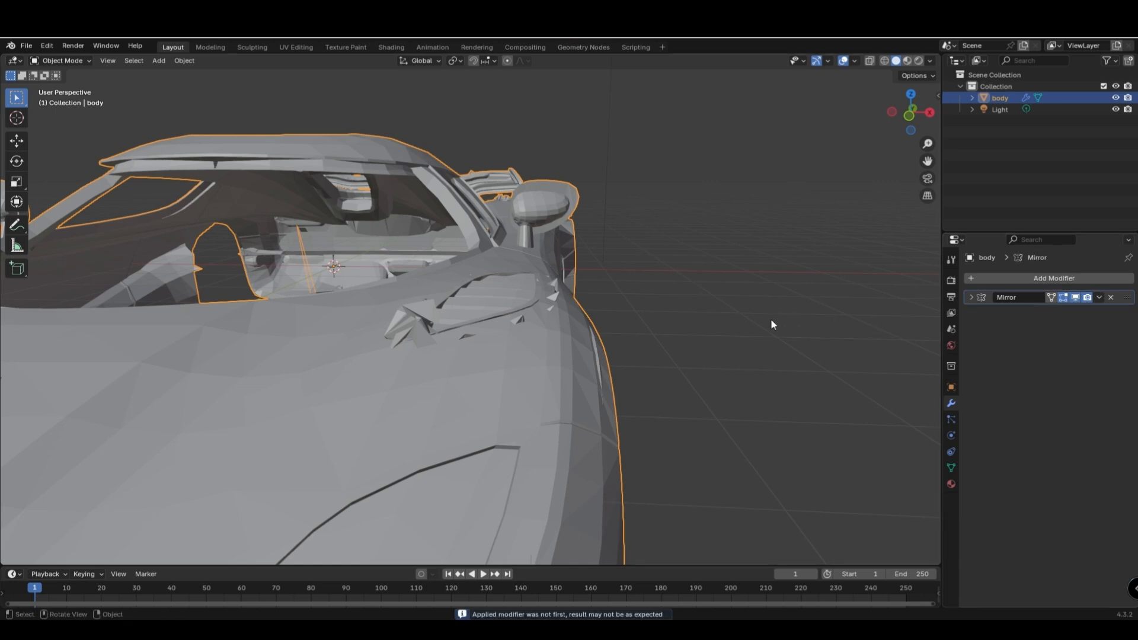
# Edit the body mesh in vertex selection and delete the protruding rim vertices along the side mirror's upper edge.
pyautogui.press('Tab')
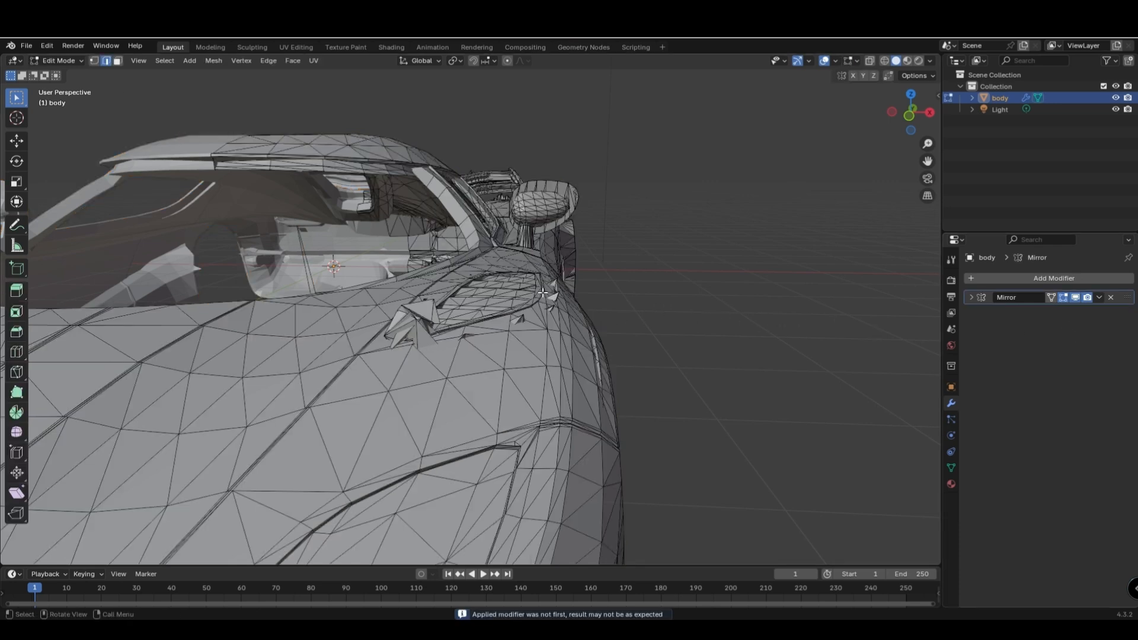
pyautogui.moveTo(546, 293); pyautogui.dragTo(571, 225, button='middle')
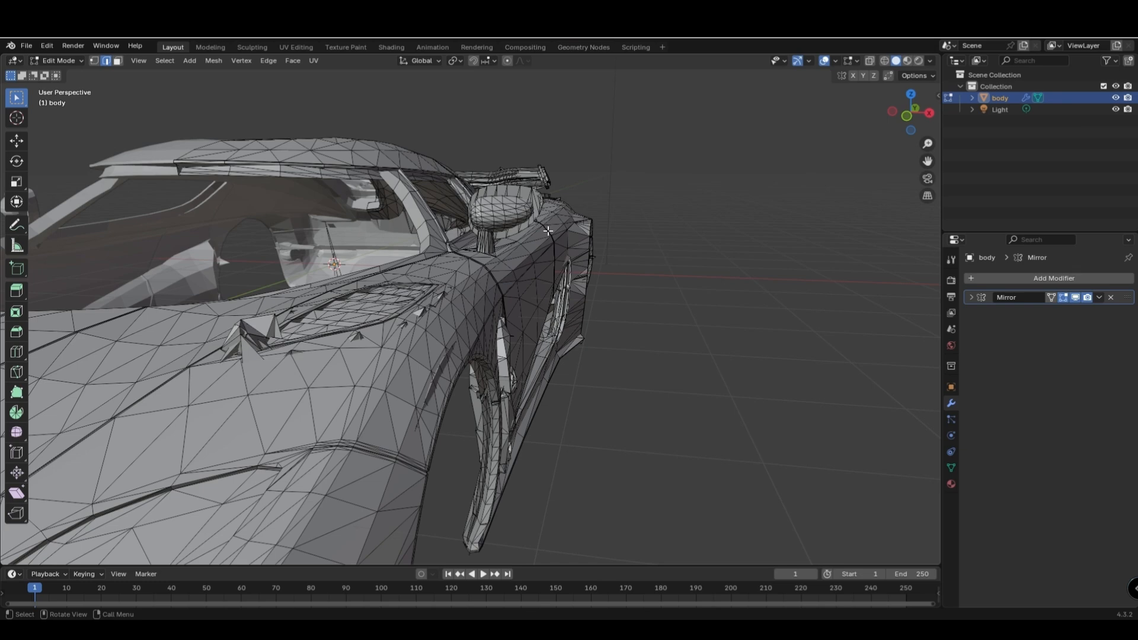
pyautogui.scroll(2, 544, 236)
pyautogui.scroll(1, 544, 236)
pyautogui.moveTo(543, 235); pyautogui.dragTo(573, 237, button='middle')
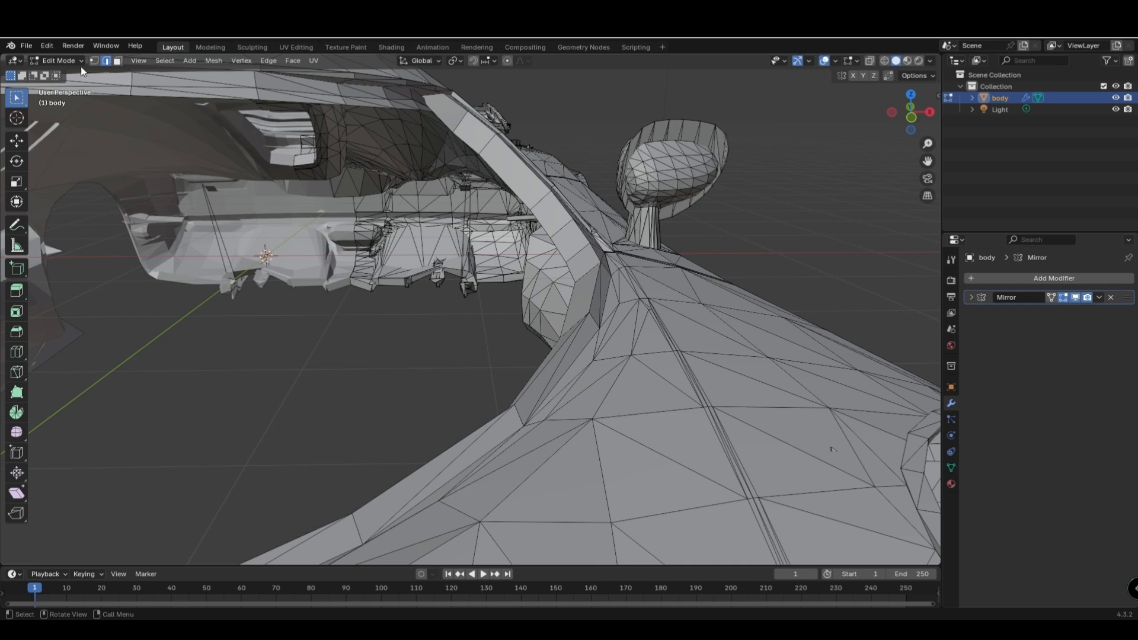
pyautogui.click(95, 61)
pyautogui.scroll(2, 711, 148)
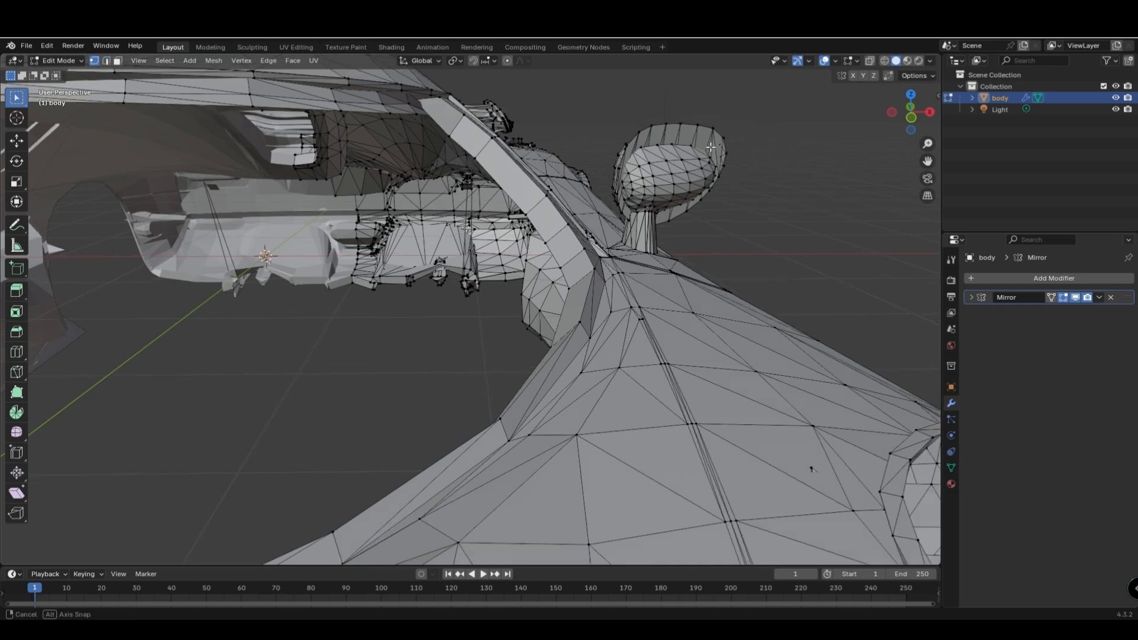
pyautogui.moveTo(630, 112); pyautogui.dragTo(741, 135)
pyautogui.press('x')
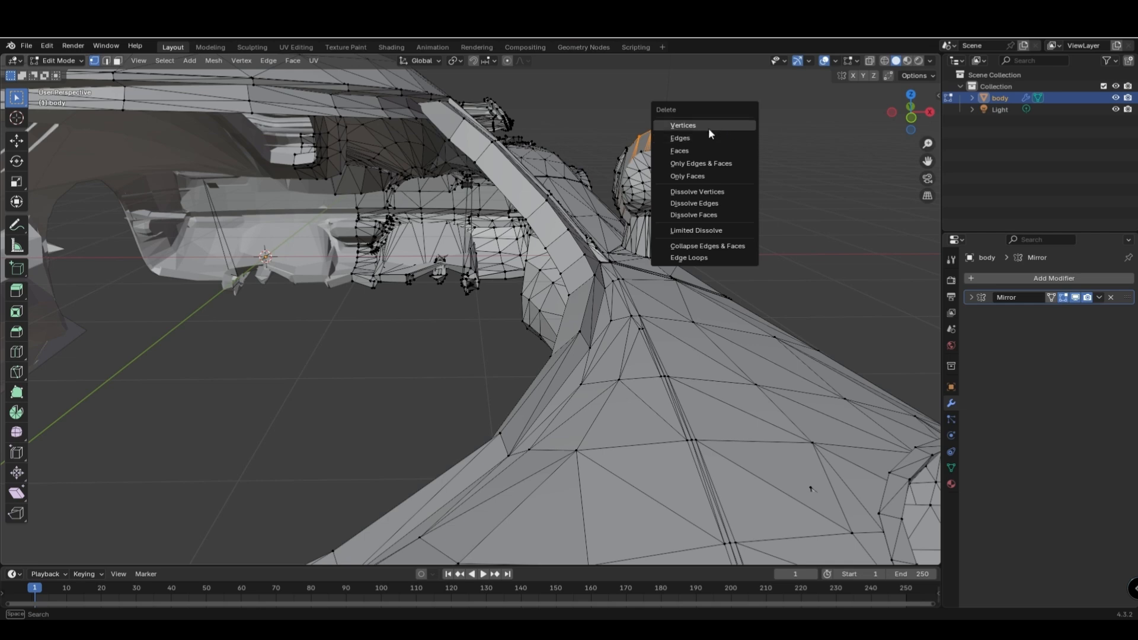
pyautogui.click(708, 124)
# Delete the next group of protruding rim vertices at the side mirror's outer upper corner.
pyautogui.press('b')
pyautogui.press('x')
pyautogui.moveTo(683, 130); pyautogui.dragTo(740, 170)
pyautogui.click(723, 134)
pyautogui.press('x')
pyautogui.click(740, 172)
# Remove the protruding flap along the side mirror's lower rim and the small flaps at its inner upper corner.
pyautogui.moveTo(794, 202); pyautogui.dragTo(733, 185, button='middle')
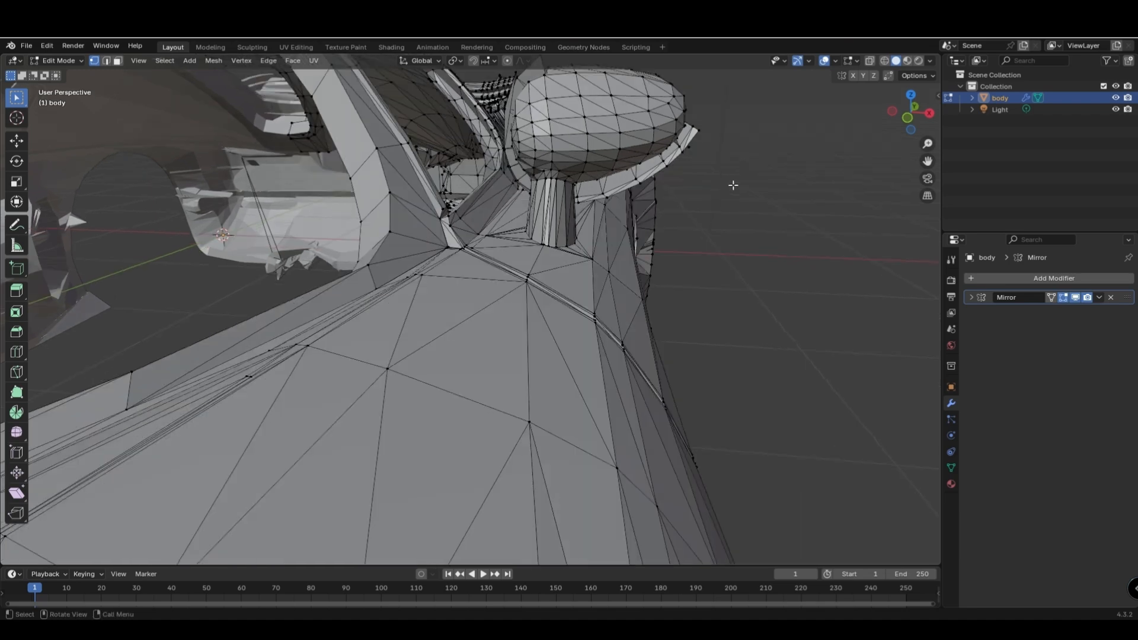
pyautogui.moveTo(692, 124); pyautogui.dragTo(715, 167)
pyautogui.keyDown('shift'); pyautogui.click(684, 144); pyautogui.keyUp('shift')
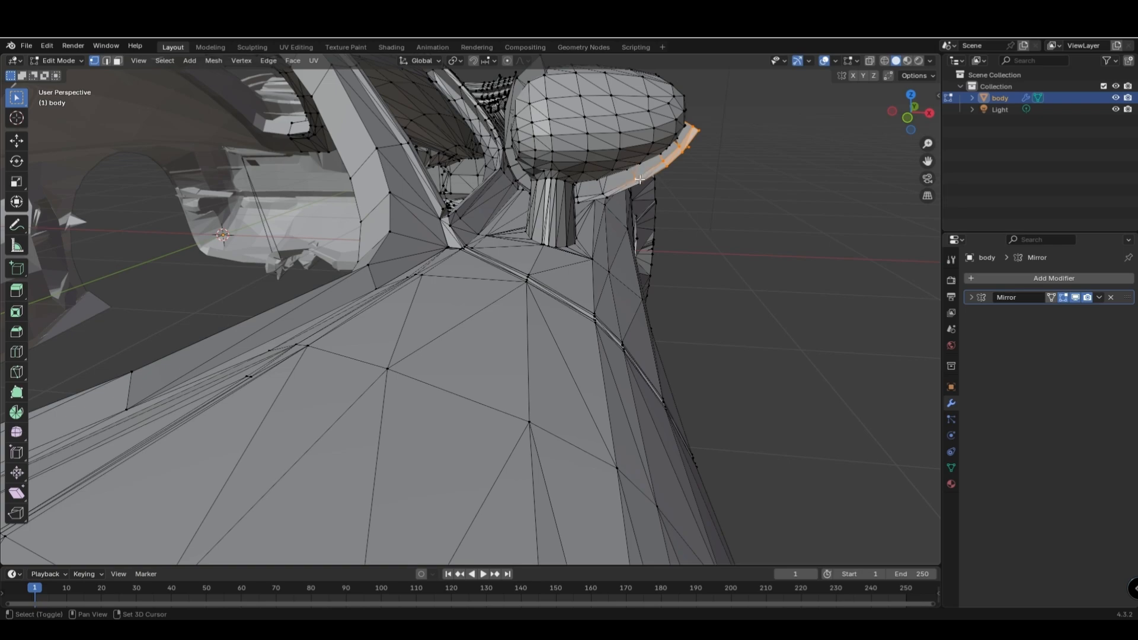
pyautogui.moveTo(561, 192); pyautogui.dragTo(622, 292, button='middle')
pyautogui.scroll(4, 623, 292)
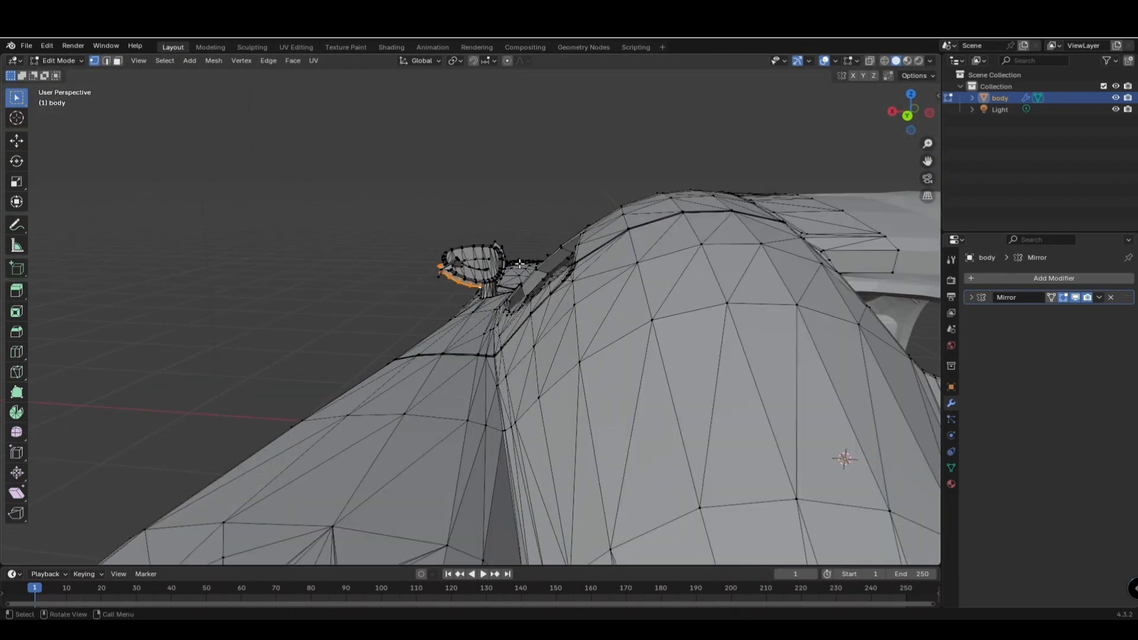
pyautogui.keyDown('shift'); pyautogui.click(525, 168); pyautogui.keyUp('shift')
pyautogui.scroll(1, 557, 182)
pyautogui.keyDown('shift'); pyautogui.moveTo(564, 185); pyautogui.dragTo(541, 194, button='middle'); pyautogui.keyUp('shift')
pyautogui.keyDown('shift'); pyautogui.click(541, 193); pyautogui.keyUp('shift')
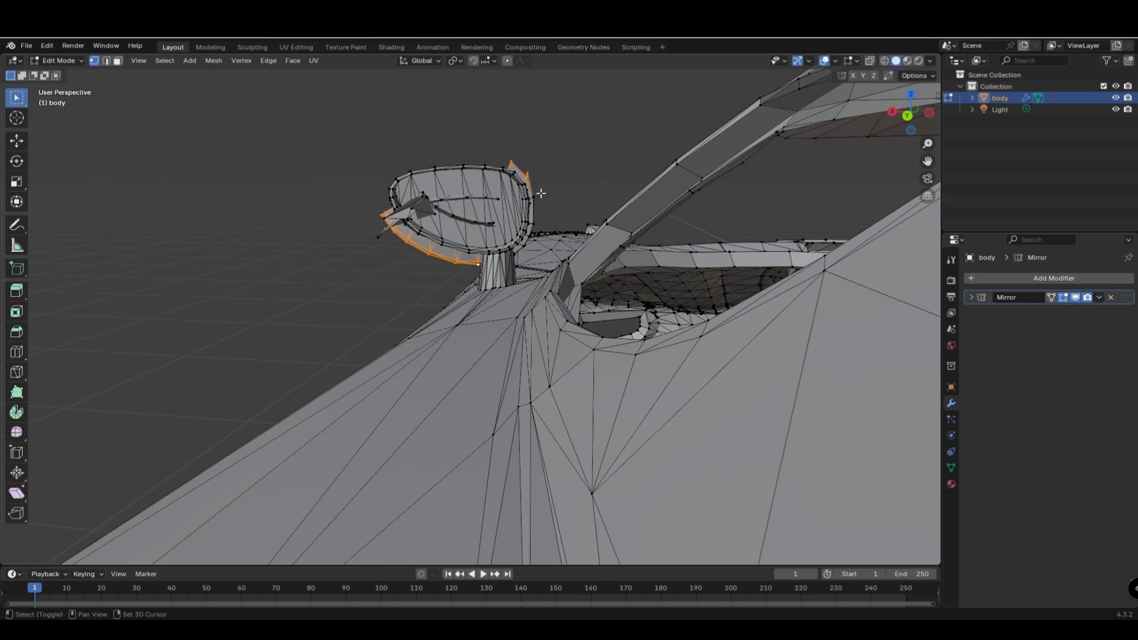
pyautogui.click(541, 201)
pyautogui.scroll(4, 537, 205)
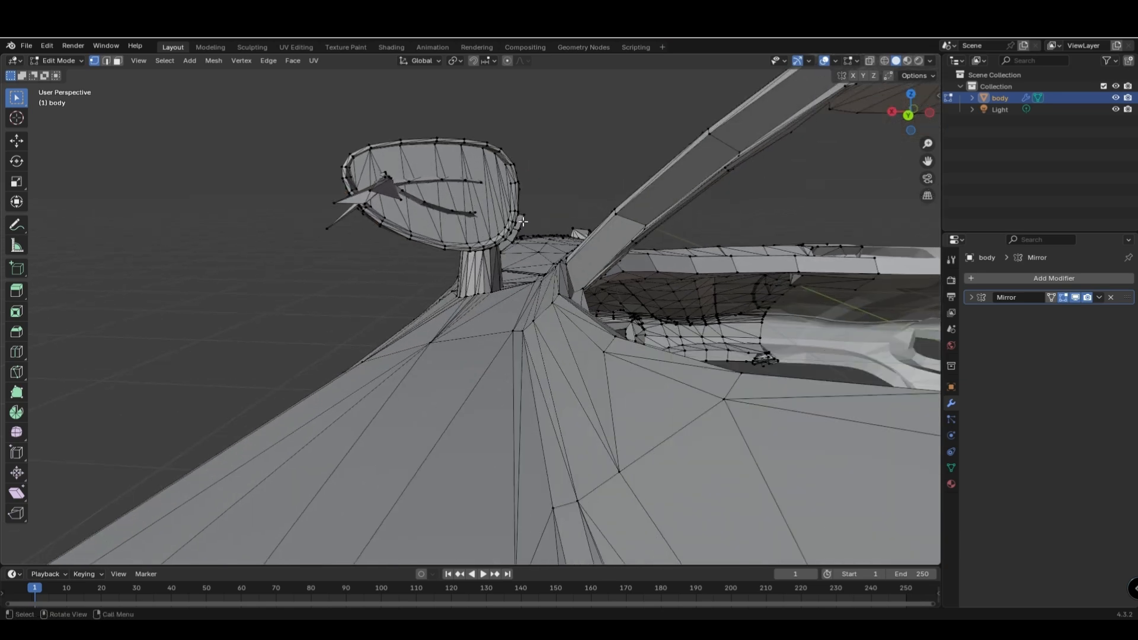
# Delete the remaining flap vertices at the inner lower edge of the side mirror.
pyautogui.keyDown('shift'); pyautogui.click(528, 218); pyautogui.keyUp('shift')
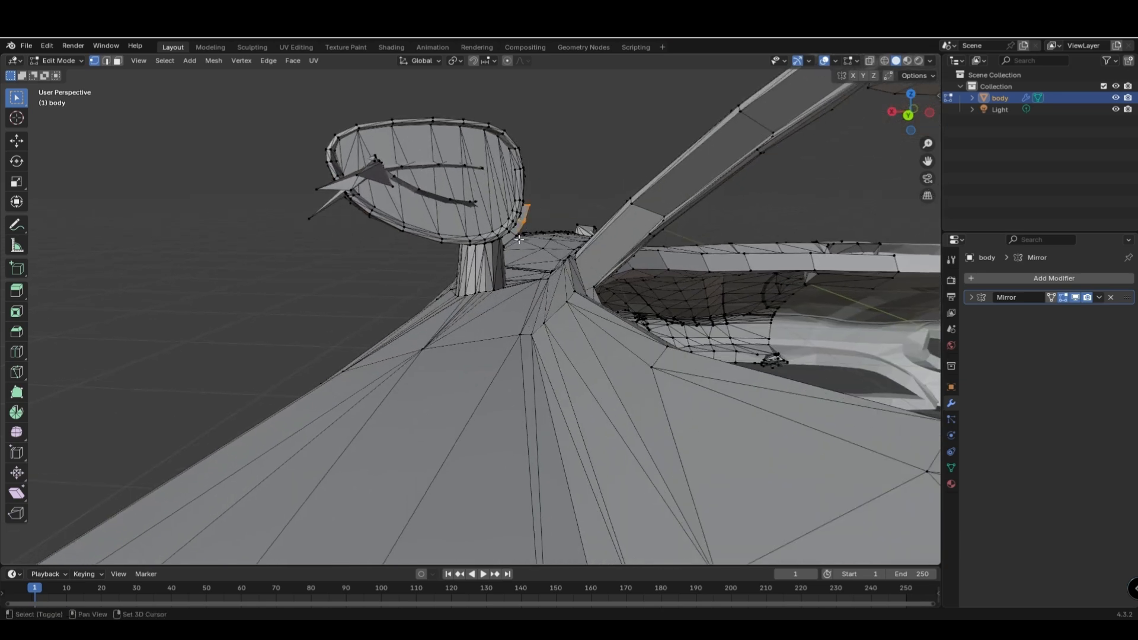
pyautogui.press('F9')
pyautogui.press('x')
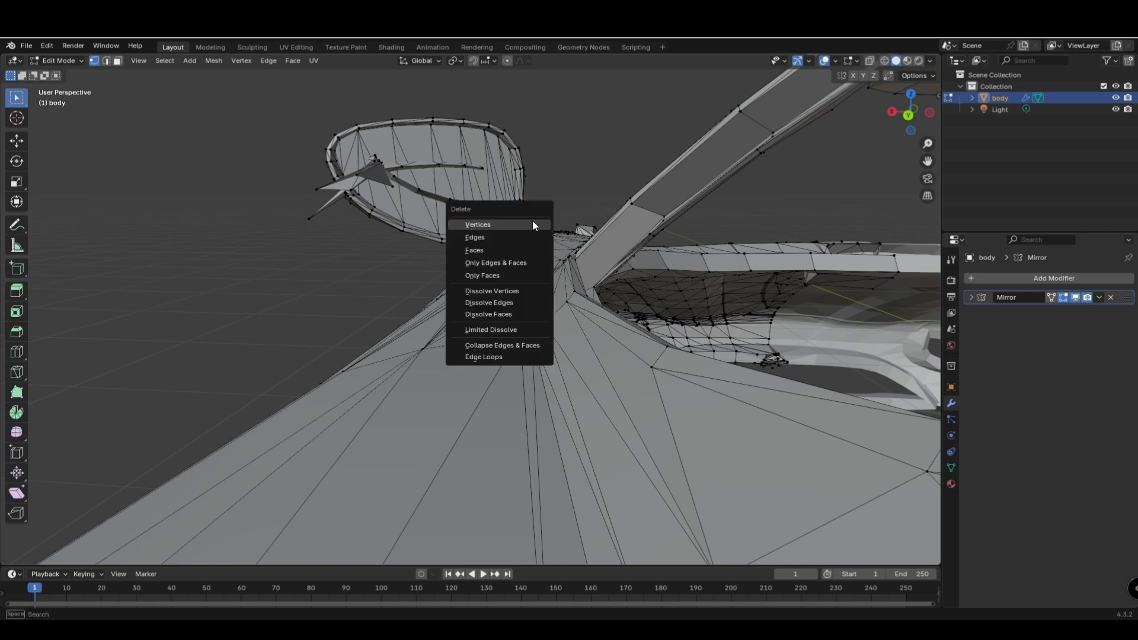
pyautogui.click(532, 223)
# Delete the stray spike sticking out of the side mirror's glass.
pyautogui.moveTo(532, 221); pyautogui.dragTo(320, 329, button='middle')
pyautogui.keyDown('shift'); pyautogui.moveTo(85, 296); pyautogui.dragTo(95, 353); pyautogui.keyUp('shift')
pyautogui.press('x')
pyautogui.click(94, 353)
# Delete the loose linked strips lying inside the side mirror's glass surface.
pyautogui.moveTo(285, 349); pyautogui.dragTo(399, 352, button='middle')
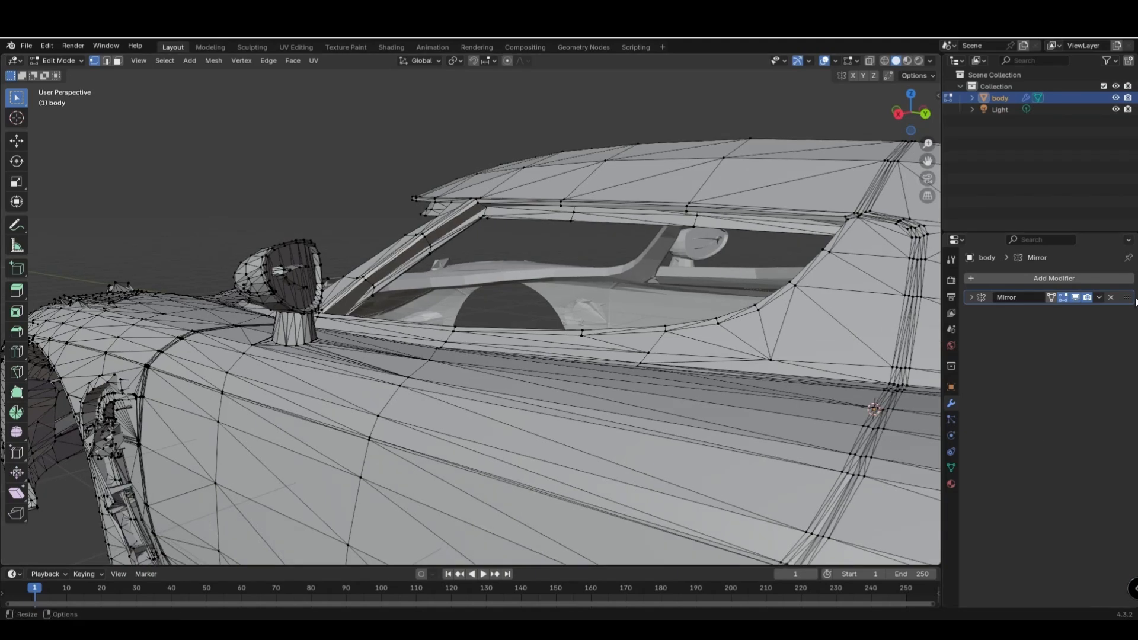
pyautogui.scroll(2, 399, 352)
pyautogui.moveTo(163, 239); pyautogui.dragTo(222, 274)
pyautogui.press('x')
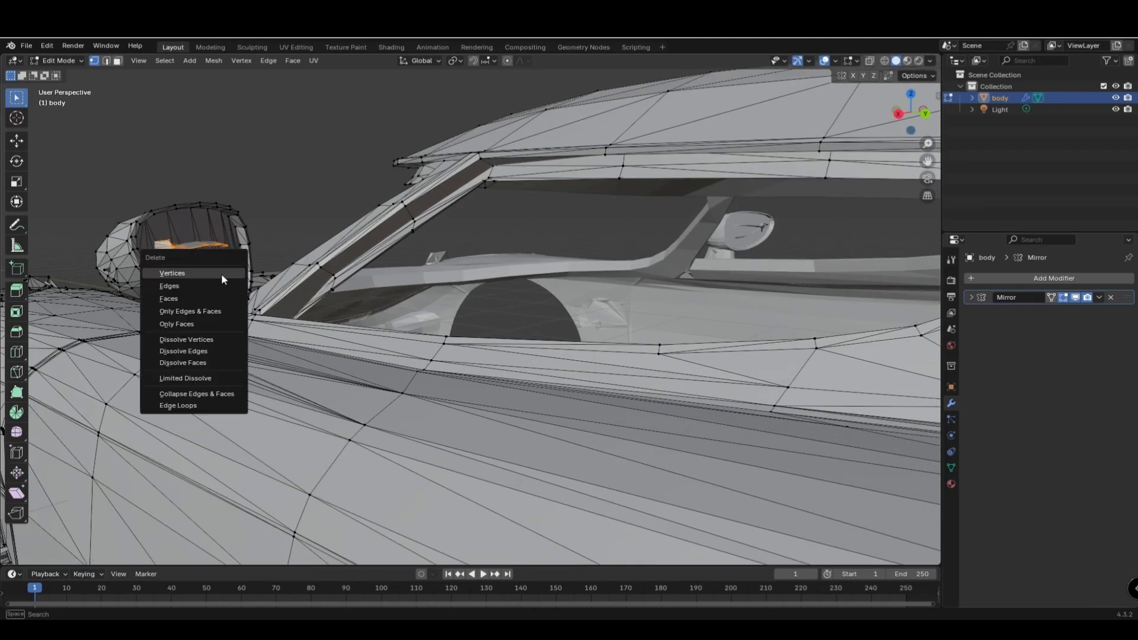
pyautogui.click(221, 274)
pyautogui.press('l')
pyautogui.press('x')
pyautogui.click(183, 255)
pyautogui.press('l')
pyautogui.press('x')
pyautogui.click(222, 283)
pyautogui.scroll(-3, 207, 279)
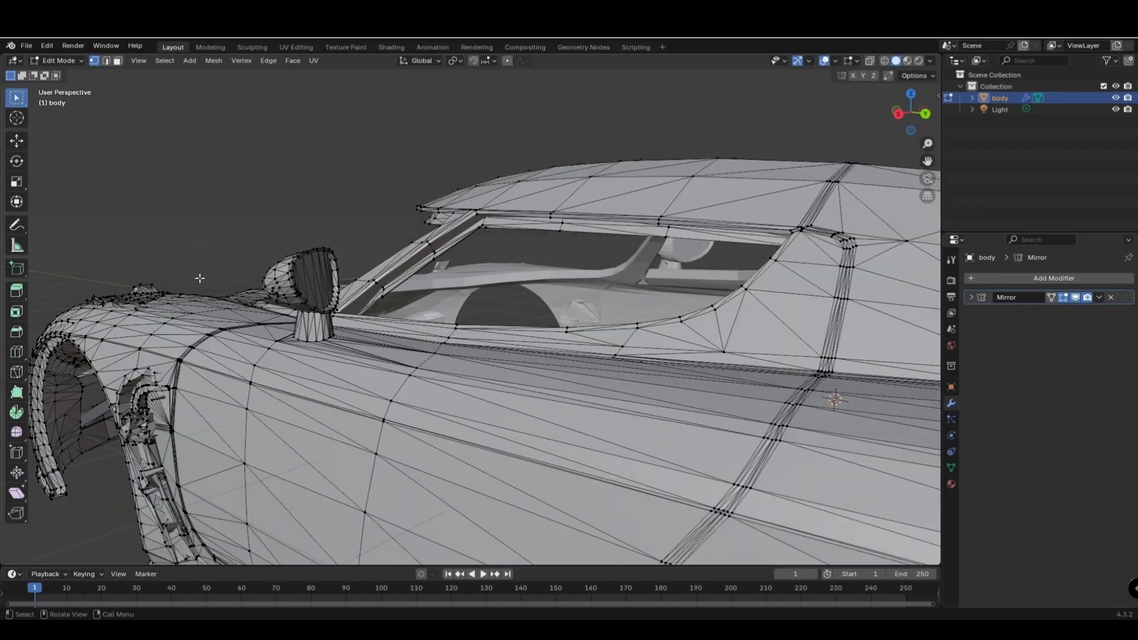
# Select the spiky fragment at the front end of the fender vent and move it down along the Z axis.
pyautogui.moveTo(192, 289); pyautogui.dragTo(214, 417, button='middle')
pyautogui.press('l')
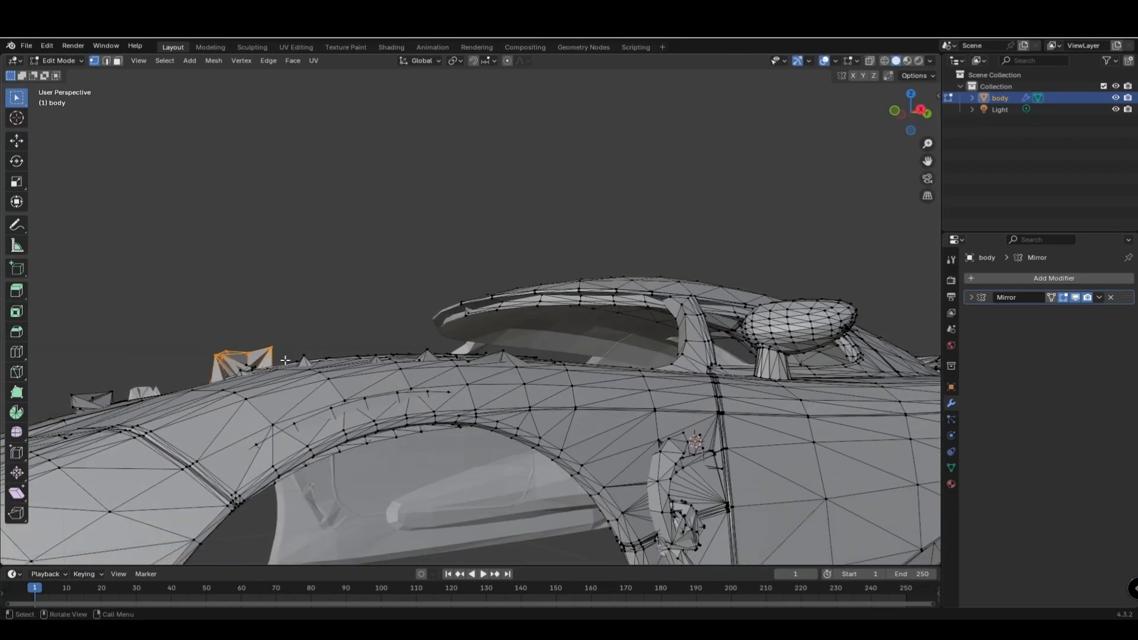
pyautogui.moveTo(285, 361); pyautogui.dragTo(256, 356, button='middle')
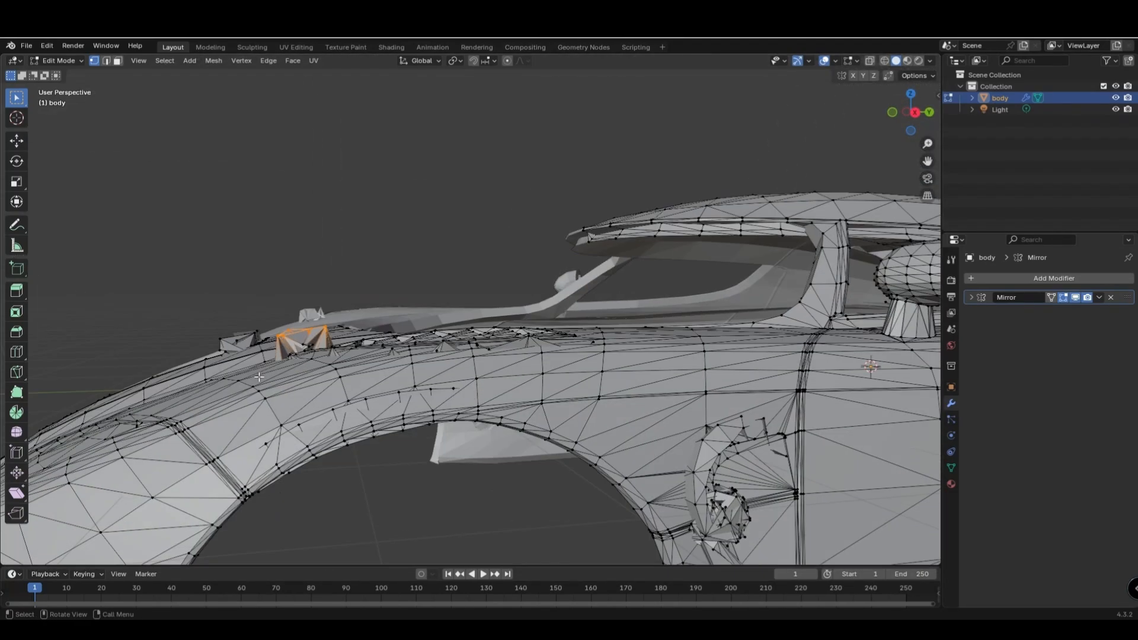
pyautogui.press('x')
pyautogui.click(319, 401)
pyautogui.moveTo(318, 400); pyautogui.dragTo(329, 435, button='middle')
pyautogui.press('g')
pyautogui.press('z')
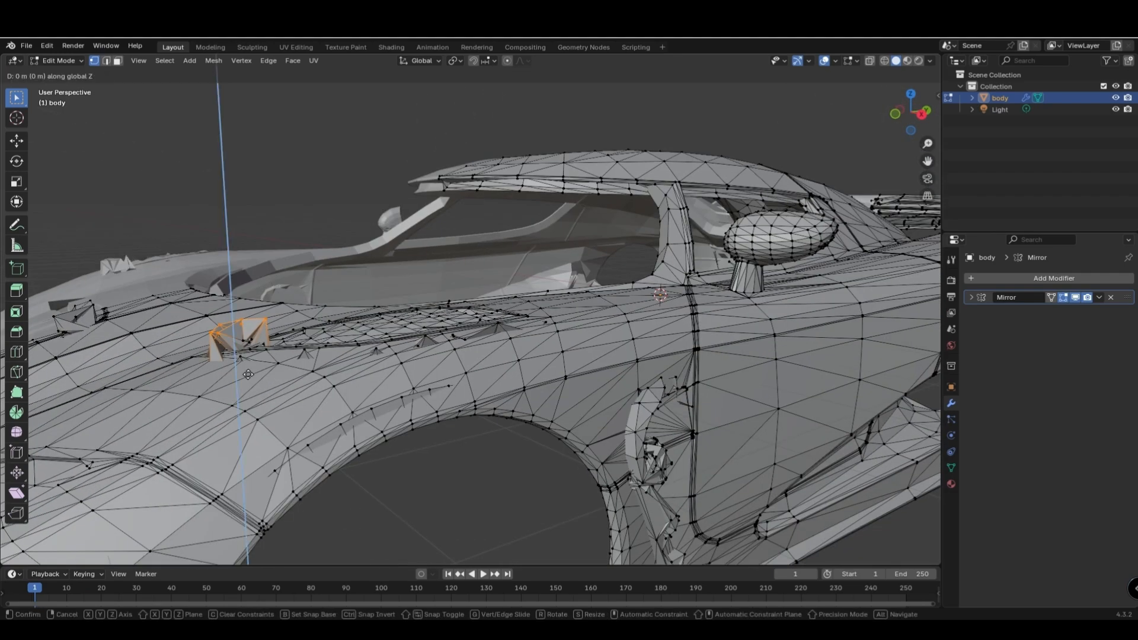
pyautogui.click(247, 400)
# Lower the still-raised vertices of the spiky fragment at the fender vent's front end along the Z axis.
pyautogui.moveTo(213, 312); pyautogui.dragTo(249, 338)
pyautogui.press('g')
pyautogui.press('z')
pyautogui.click(241, 360)
# Select the stray spikes along the outer side of the fender vent and sink them along the Z axis.
pyautogui.moveTo(241, 359); pyautogui.dragTo(323, 359, button='middle')
pyautogui.click(237, 426)
pyautogui.keyDown('shift'); pyautogui.moveTo(324, 383); pyautogui.dragTo(343, 395); pyautogui.keyUp('shift')
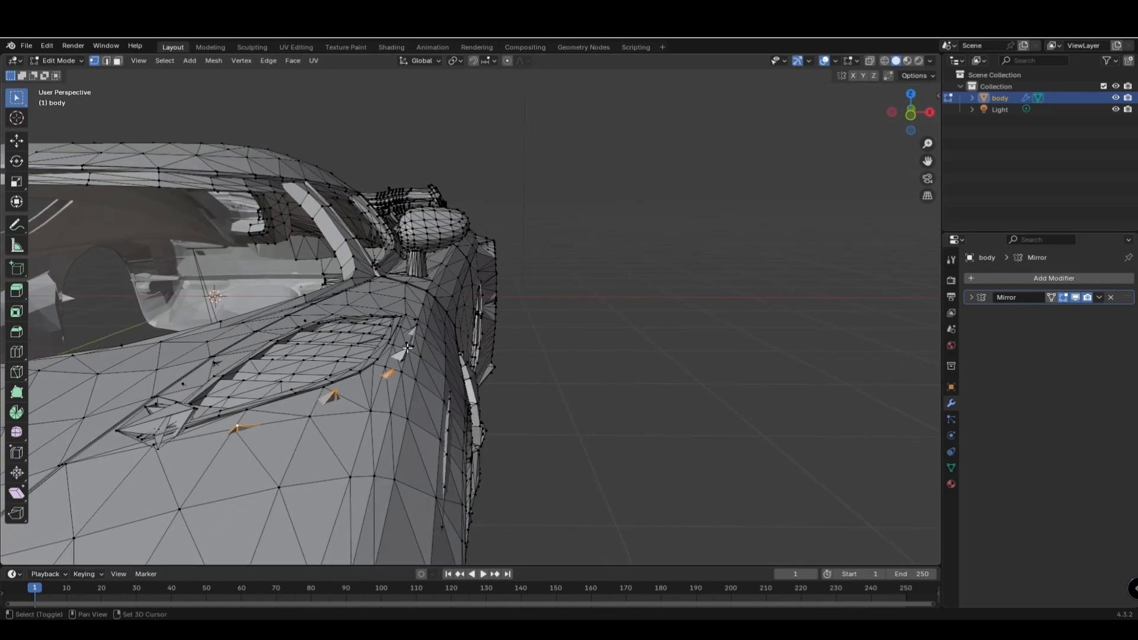
pyautogui.keyDown('shift'); pyautogui.moveTo(407, 347); pyautogui.dragTo(366, 404, button='middle'); pyautogui.keyUp('shift')
pyautogui.press('g')
pyautogui.press('z')
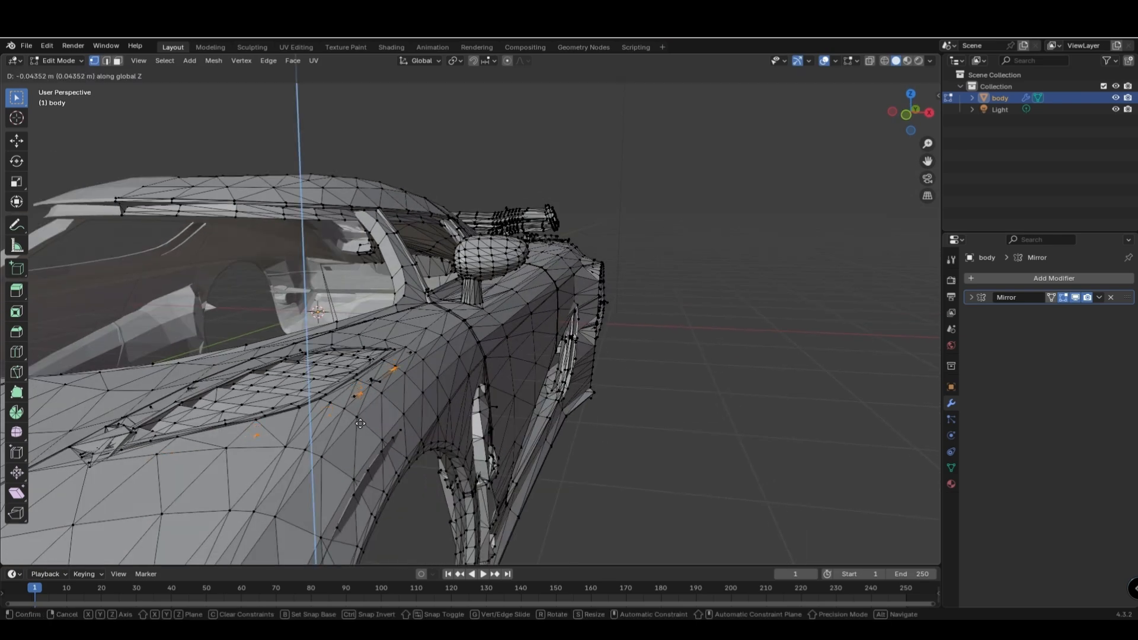
pyautogui.click(188, 495)
# Select the raised vertices on the hood near the fender vent's front end and lower them along the Z axis.
pyautogui.moveTo(188, 495); pyautogui.dragTo(229, 399, button='middle')
pyautogui.keyDown('shift'); pyautogui.click(193, 403); pyautogui.keyUp('shift')
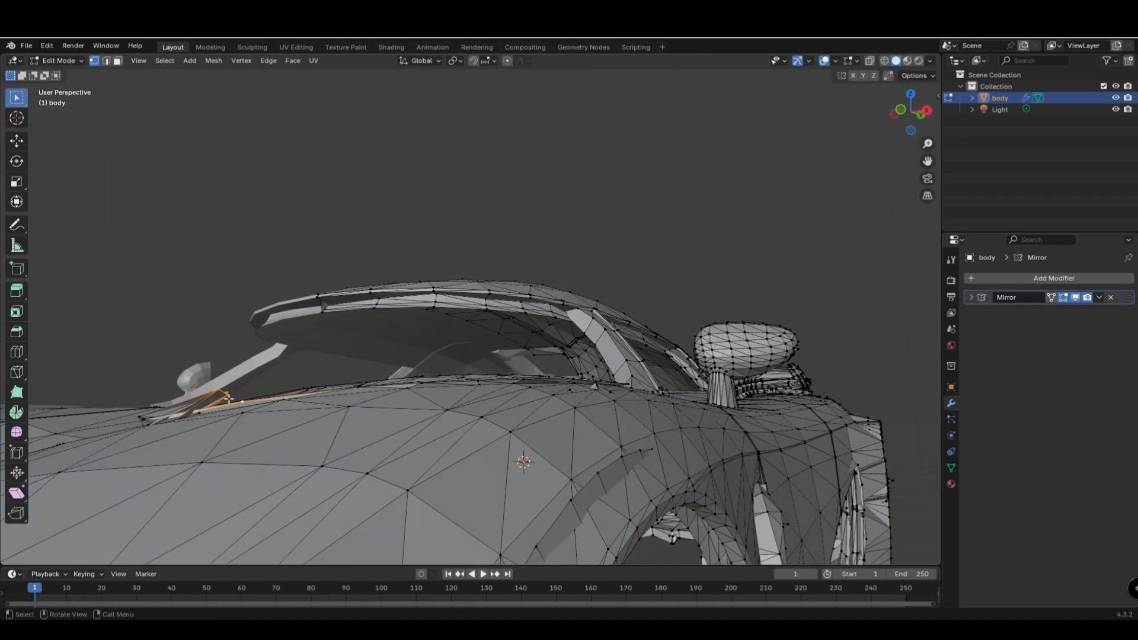
pyautogui.moveTo(237, 401); pyautogui.dragTo(239, 402)
pyautogui.press('g')
pyautogui.moveTo(239, 402); pyautogui.dragTo(296, 452, button='middle')
pyautogui.press('z')
pyautogui.click(216, 435)
pyautogui.press('g')
pyautogui.press('z')
pyautogui.click(250, 503)
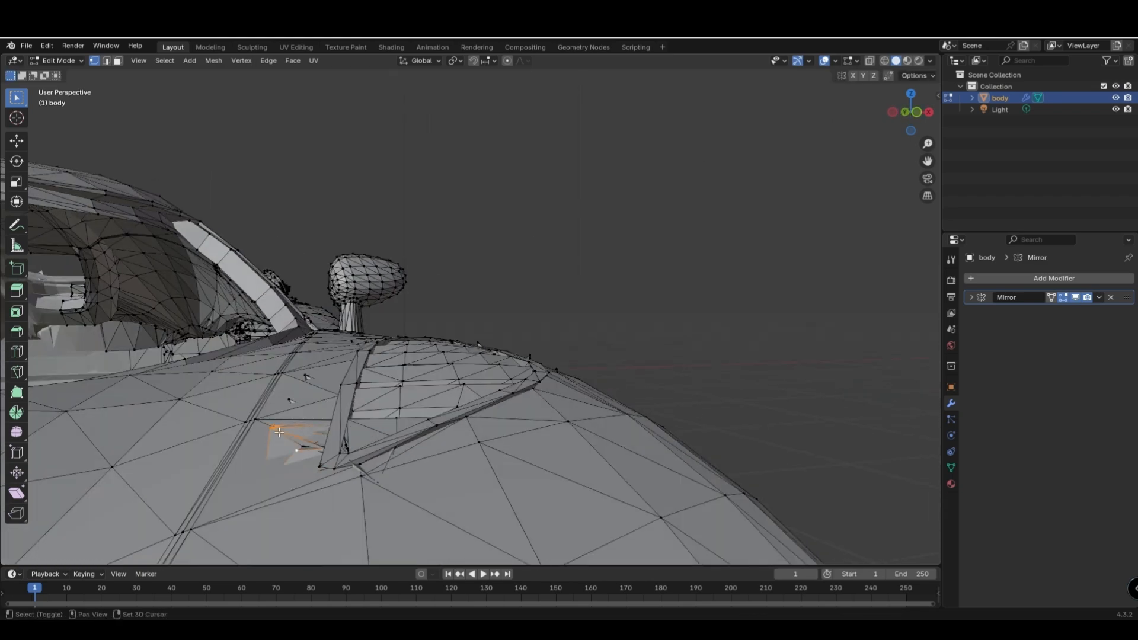
# Lower the remaining stray fragments beside the fender vent's inner front corner along the Z axis.
pyautogui.keyDown('shift'); pyautogui.click(289, 401); pyautogui.keyUp('shift')
pyautogui.press('g')
pyautogui.press('z')
pyautogui.click(288, 445)
pyautogui.moveTo(293, 442); pyautogui.dragTo(314, 465)
pyautogui.press('g')
pyautogui.press('z')
pyautogui.click(305, 468)
pyautogui.moveTo(306, 469); pyautogui.dragTo(655, 350, button='middle')
pyautogui.press('g')
pyautogui.press('z')
pyautogui.click(312, 404)
# Shift two stray points along the Y axis and delete another stray piece of the body mesh.
pyautogui.click(468, 314)
pyautogui.press('g')
pyautogui.press('y')
pyautogui.click(457, 310)
pyautogui.click(457, 274)
pyautogui.press('g')
pyautogui.press('y')
pyautogui.click(457, 282)
pyautogui.click(657, 373)
pyautogui.press('x')
pyautogui.click(695, 407)
# Delete the stray spike protruding through the middle of the rear wing.
pyautogui.keyDown('shift'); pyautogui.moveTo(739, 421); pyautogui.dragTo(634, 397, button='middle'); pyautogui.keyUp('shift')
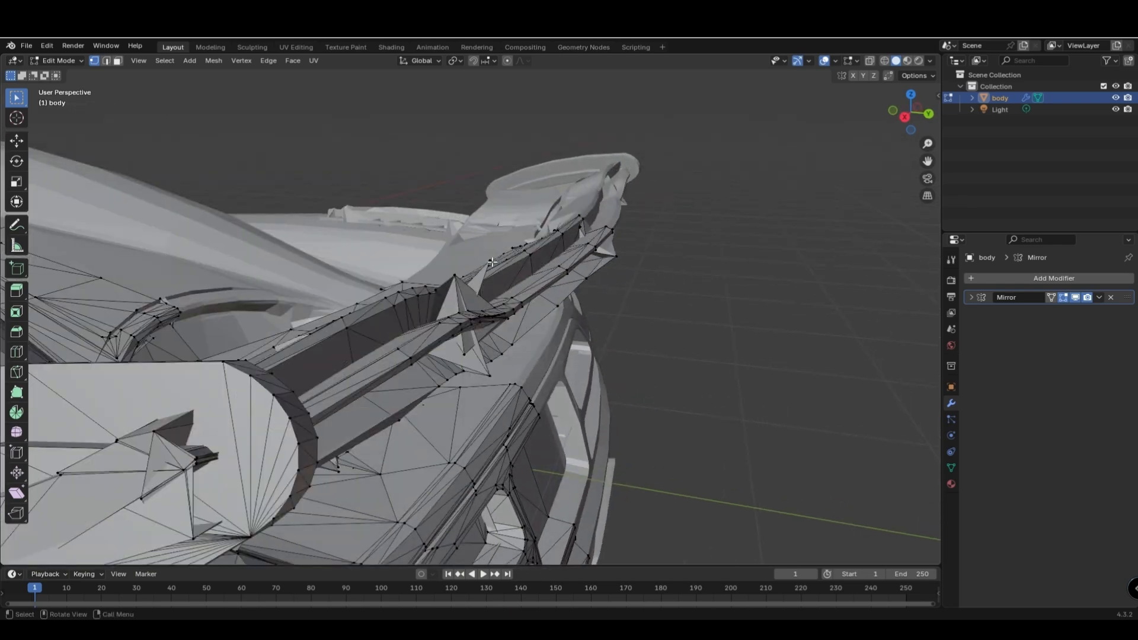
pyautogui.moveTo(532, 292); pyautogui.dragTo(510, 302, button='middle')
pyautogui.keyDown('ctrl'); pyautogui.click(388, 297); pyautogui.keyUp('ctrl')
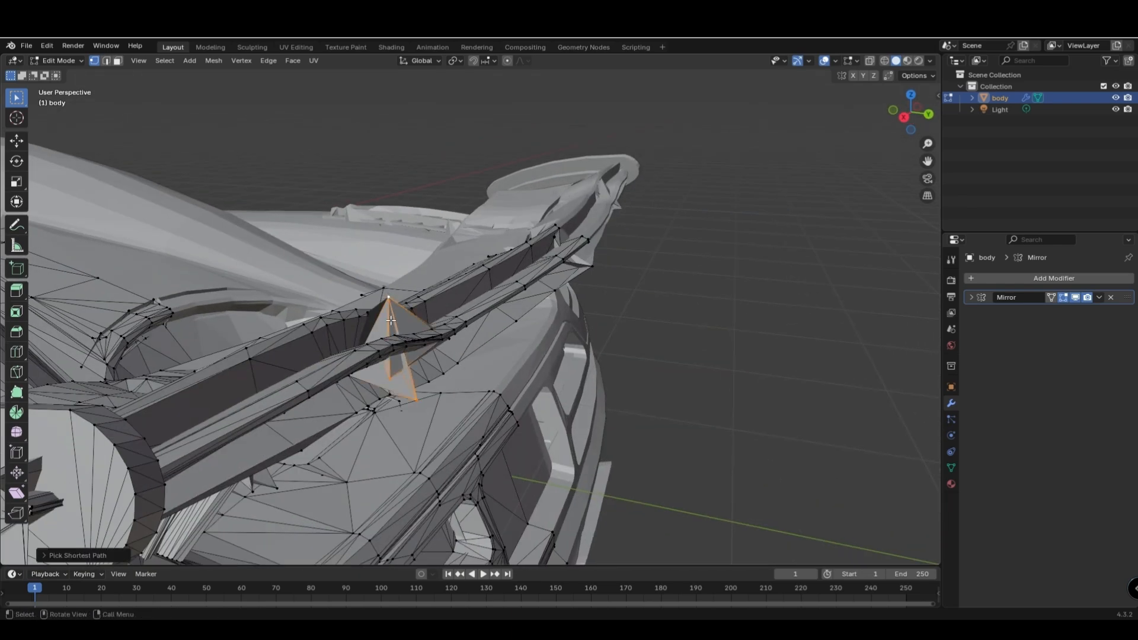
pyautogui.press('x')
pyautogui.click(389, 322)
# Delete the stray spiky vertices beneath the rear wing.
pyautogui.moveTo(389, 322); pyautogui.dragTo(462, 327, button='middle')
pyautogui.click(257, 304)
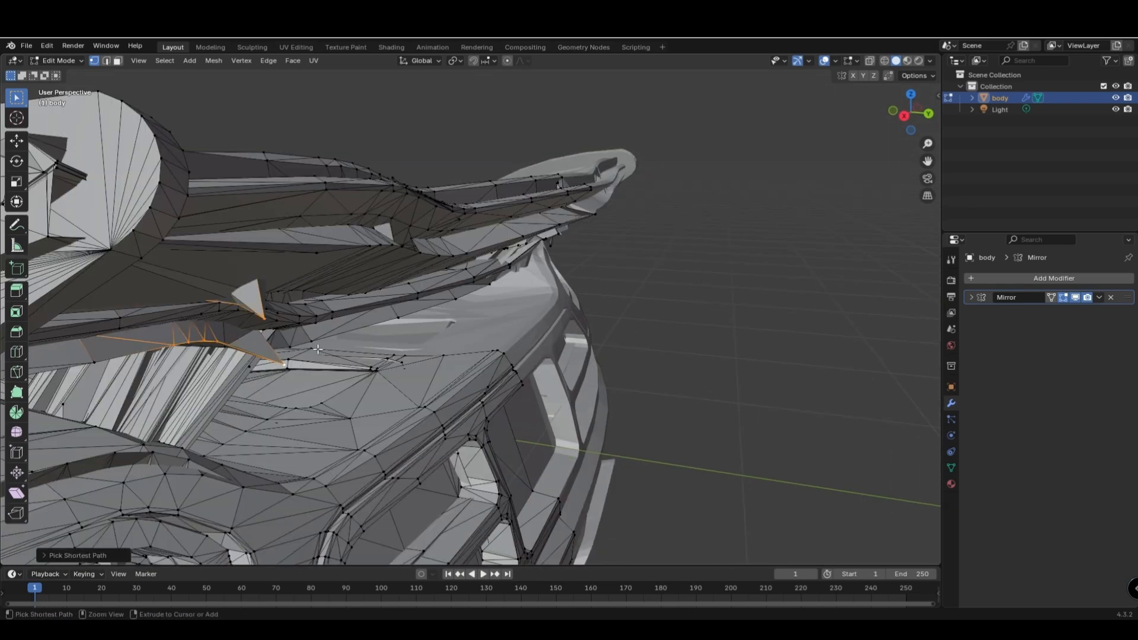
pyautogui.moveTo(256, 304); pyautogui.dragTo(558, 335, button='middle')
pyautogui.press('x')
pyautogui.click(364, 350)
# Move the stray fragments scattered along the outer edge of the rear fender vent out of the visible body surface.
pyautogui.scroll(3, 557, 335)
pyautogui.click(566, 435)
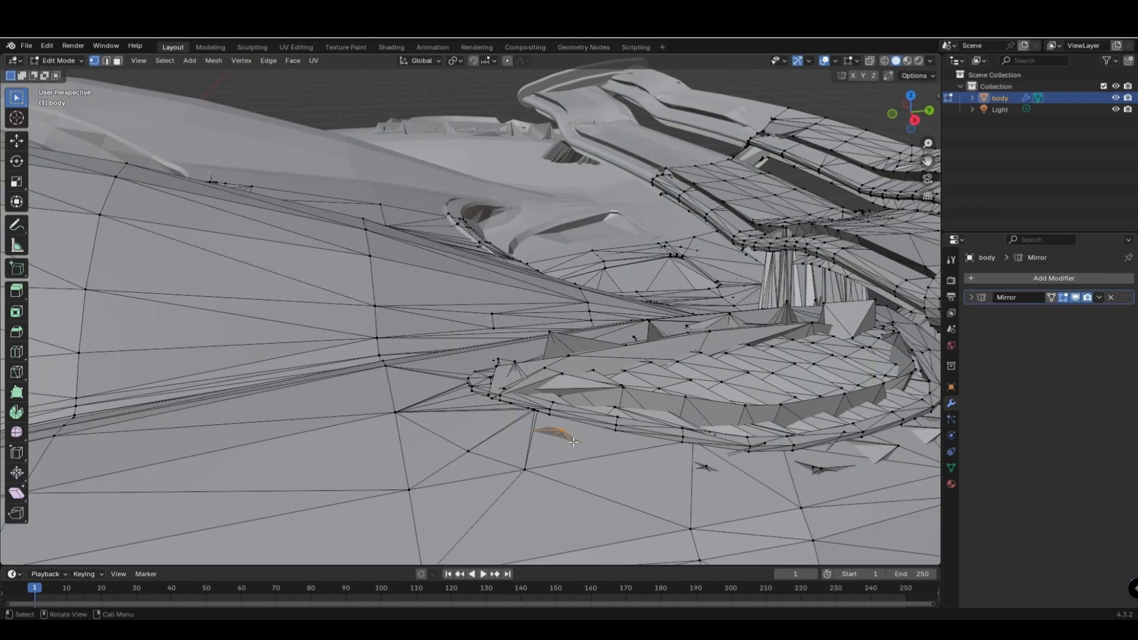
pyautogui.keyDown('shift'); pyautogui.click(704, 465); pyautogui.keyUp('shift')
pyautogui.keyDown('shift'); pyautogui.click(818, 468); pyautogui.keyUp('shift')
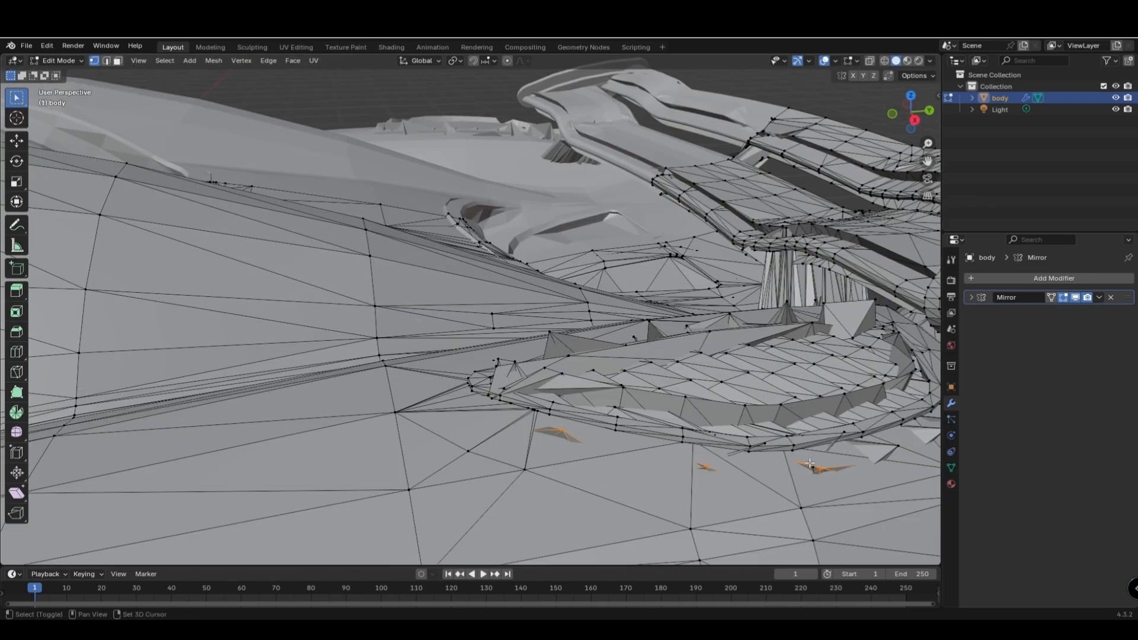
pyautogui.keyDown('shift'); pyautogui.moveTo(859, 484); pyautogui.dragTo(795, 472, button='middle'); pyautogui.keyUp('shift')
pyautogui.keyDown('shift'); pyautogui.click(736, 420); pyautogui.keyUp('shift')
pyautogui.keyDown('shift'); pyautogui.click(794, 404); pyautogui.keyUp('shift')
pyautogui.keyDown('shift'); pyautogui.click(813, 396); pyautogui.keyUp('shift')
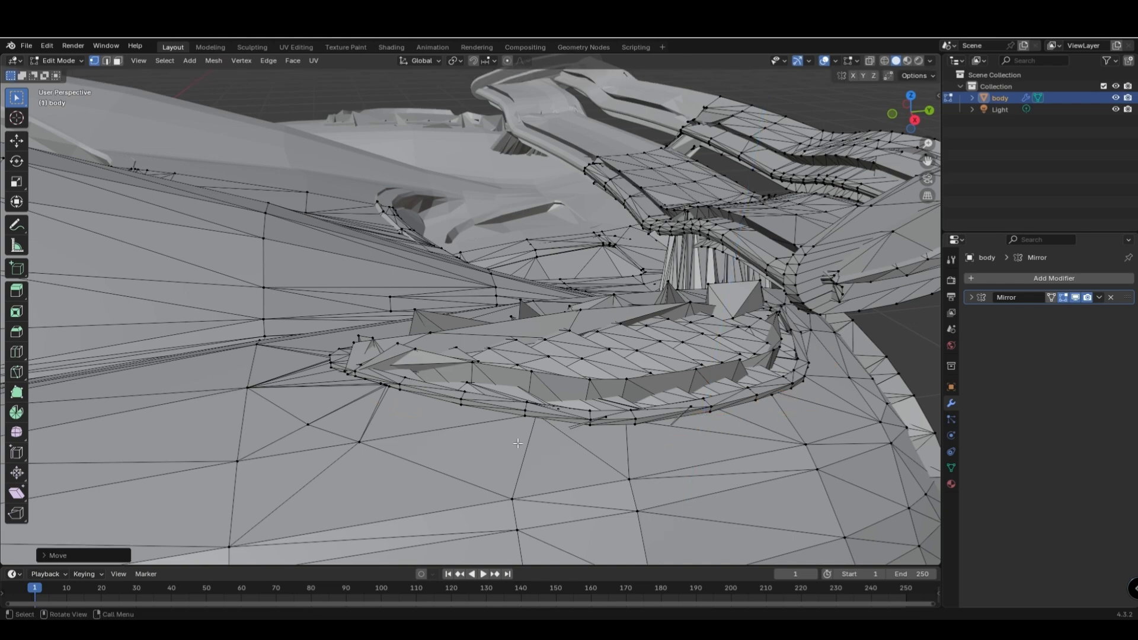
# Move the stray spikes along the rear fender vent's inner edge and lower the one at its rear end along the Z axis.
pyautogui.moveTo(658, 405); pyautogui.dragTo(623, 336, button='middle')
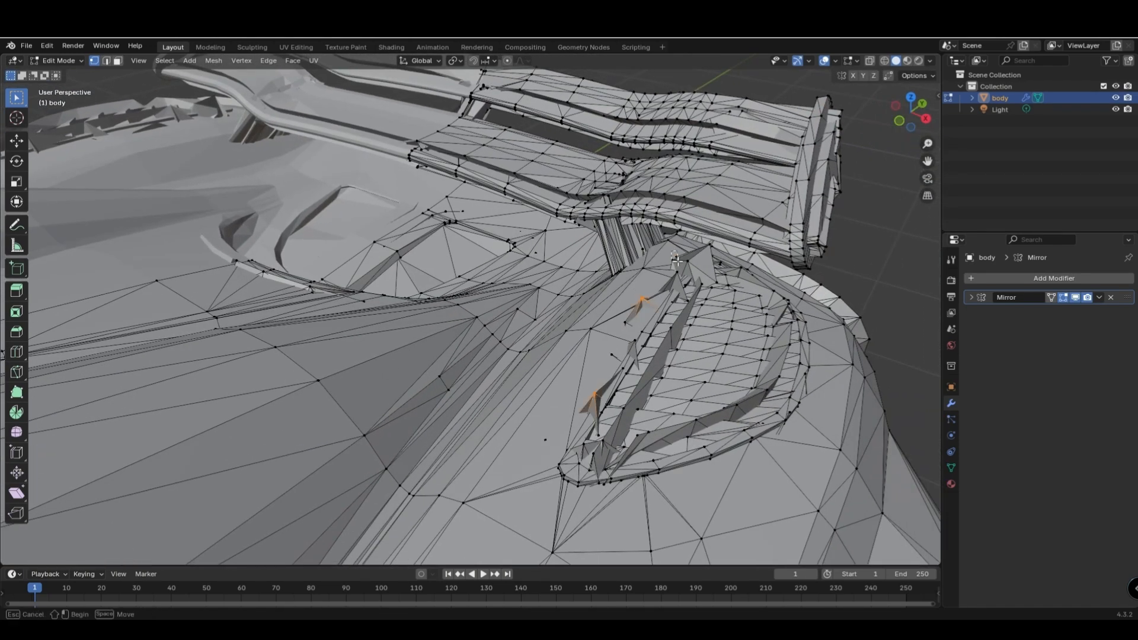
pyautogui.press('g')
pyautogui.click(708, 274)
pyautogui.moveTo(816, 306); pyautogui.dragTo(780, 310, button='middle')
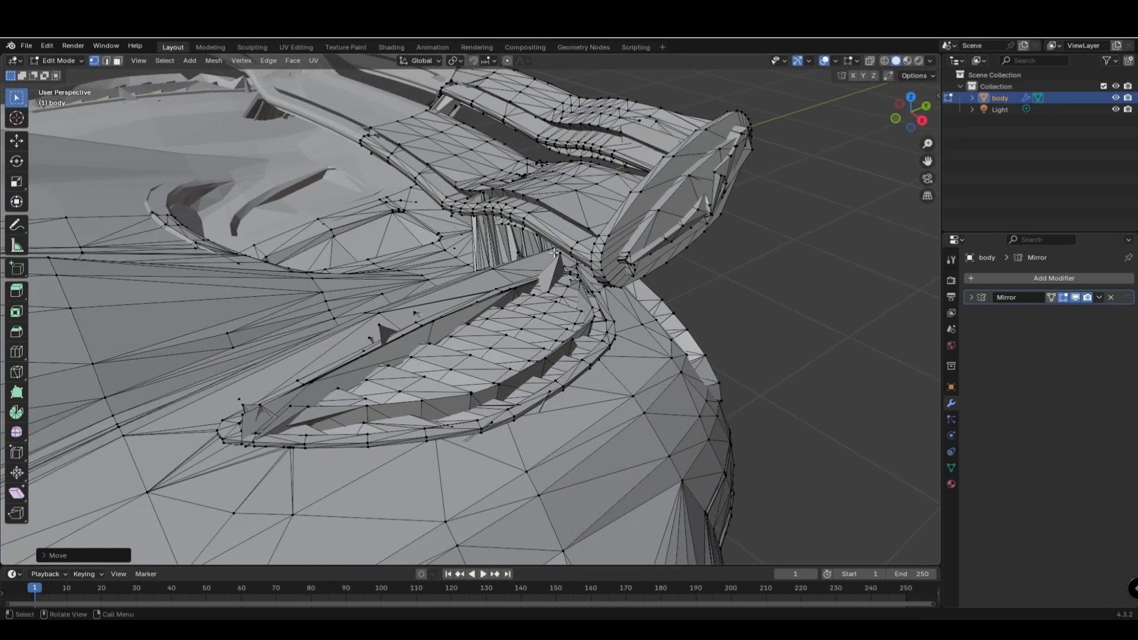
pyautogui.click(556, 256)
pyautogui.press('g')
pyautogui.press('z')
pyautogui.click(553, 284)
# Move the remaining small stray points beside the middle of the rear fender vent's inner edge into the body.
pyautogui.click(385, 333)
pyautogui.press('g')
pyautogui.click(383, 348)
pyautogui.press('g')
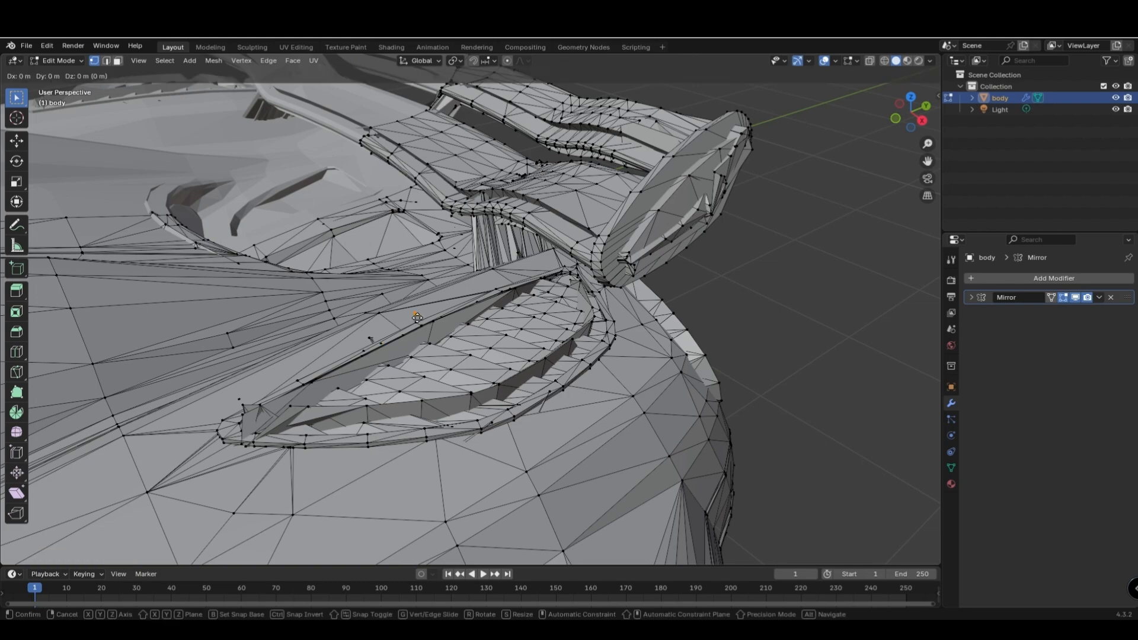
pyautogui.click(417, 323)
pyautogui.click(373, 339)
pyautogui.press('g')
pyautogui.click(374, 350)
# Lower the raised stray piece at the front end of the rear fender vent along the Z axis.
pyautogui.moveTo(373, 351); pyautogui.dragTo(381, 325, button='middle')
pyautogui.scroll(3, 380, 324)
pyautogui.moveTo(185, 248); pyautogui.dragTo(230, 267)
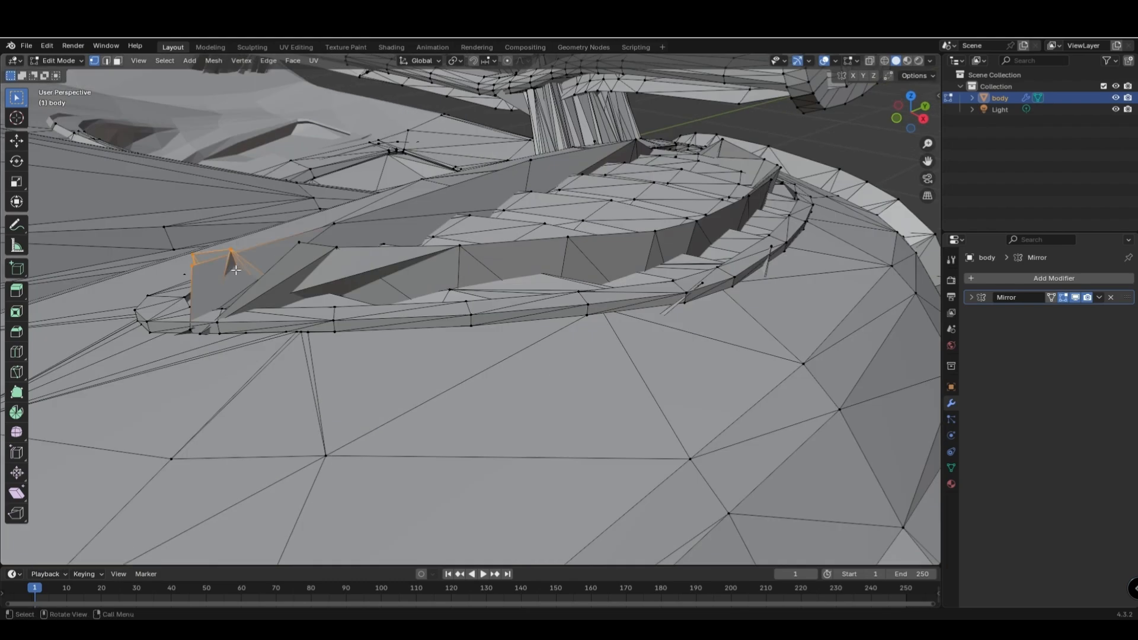
pyautogui.press('g')
pyautogui.press('z')
pyautogui.click(225, 326)
pyautogui.moveTo(279, 322); pyautogui.dragTo(305, 330, button='middle')
# Move the stray vertex protruding behind the round opening at the rear corner of the body inward.
pyautogui.scroll(-6, 304, 330)
pyautogui.moveTo(540, 291); pyautogui.dragTo(537, 225, button='middle')
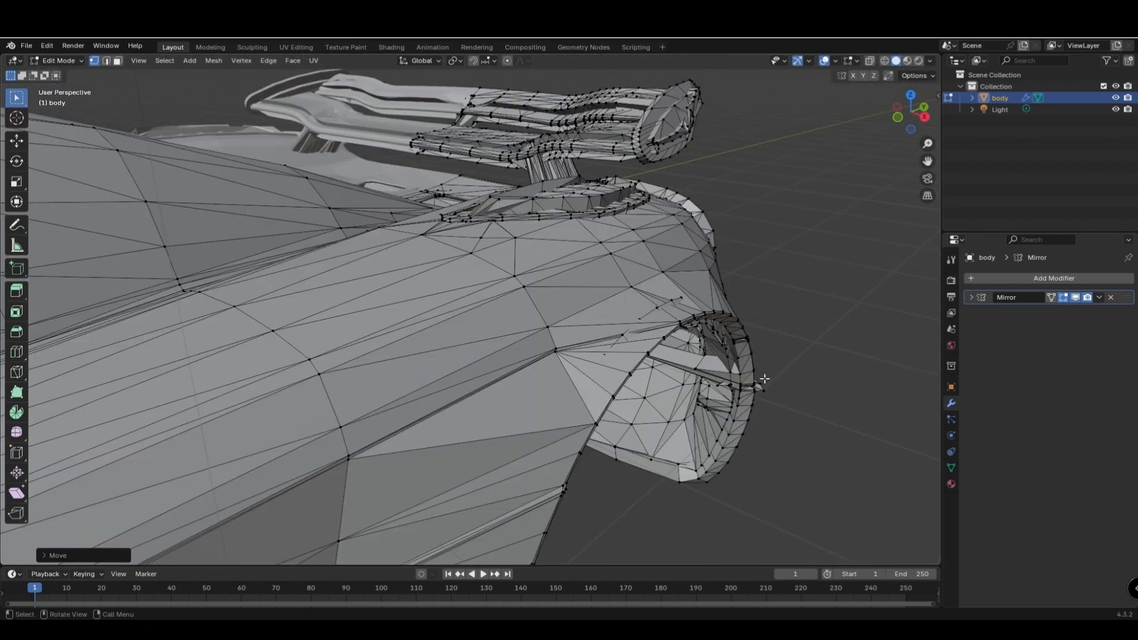
pyautogui.click(762, 383)
pyautogui.press('g')
pyautogui.click(747, 393)
pyautogui.moveTo(747, 388); pyautogui.dragTo(657, 360, button='middle')
# Return to Object Mode and turn on the Face Orientation overlay to reveal flipped faces on the body.
pyautogui.scroll(-6, 657, 360)
pyautogui.press('Tab')
pyautogui.moveTo(249, 317); pyautogui.dragTo(336, 346, button='middle')
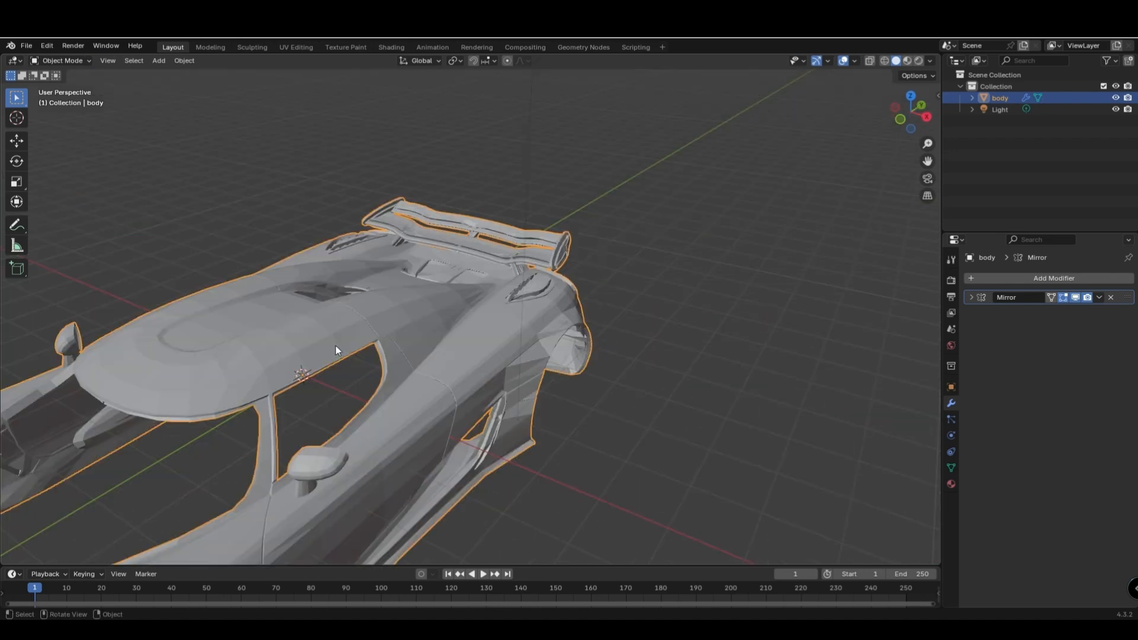
pyautogui.click(854, 61)
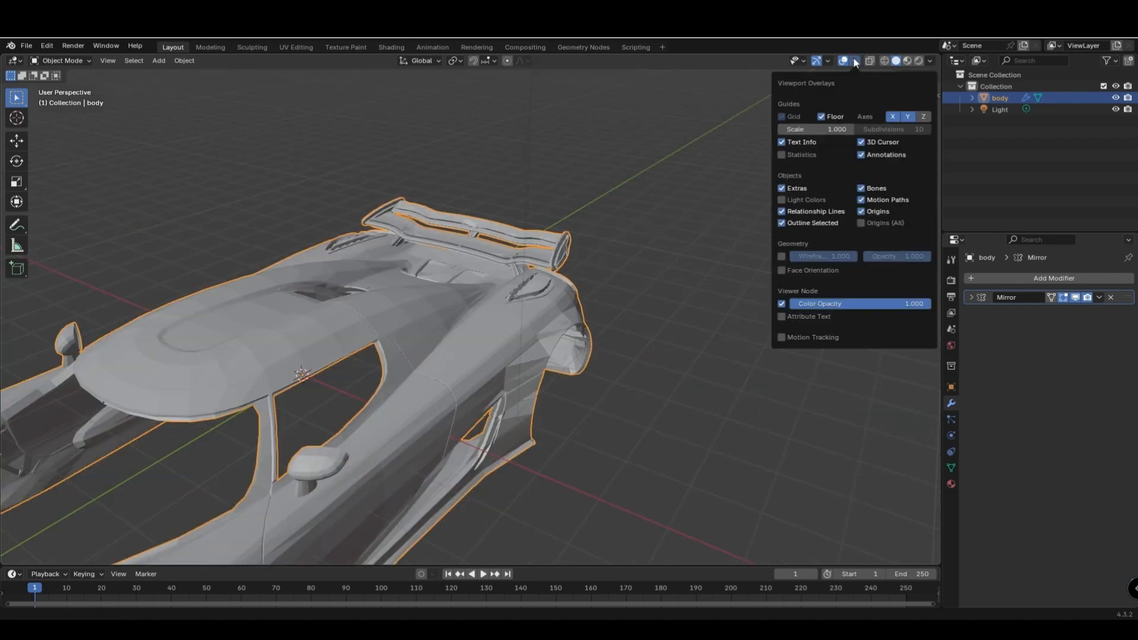
pyautogui.click(781, 270)
pyautogui.moveTo(628, 315); pyautogui.dragTo(279, 343, button='middle')
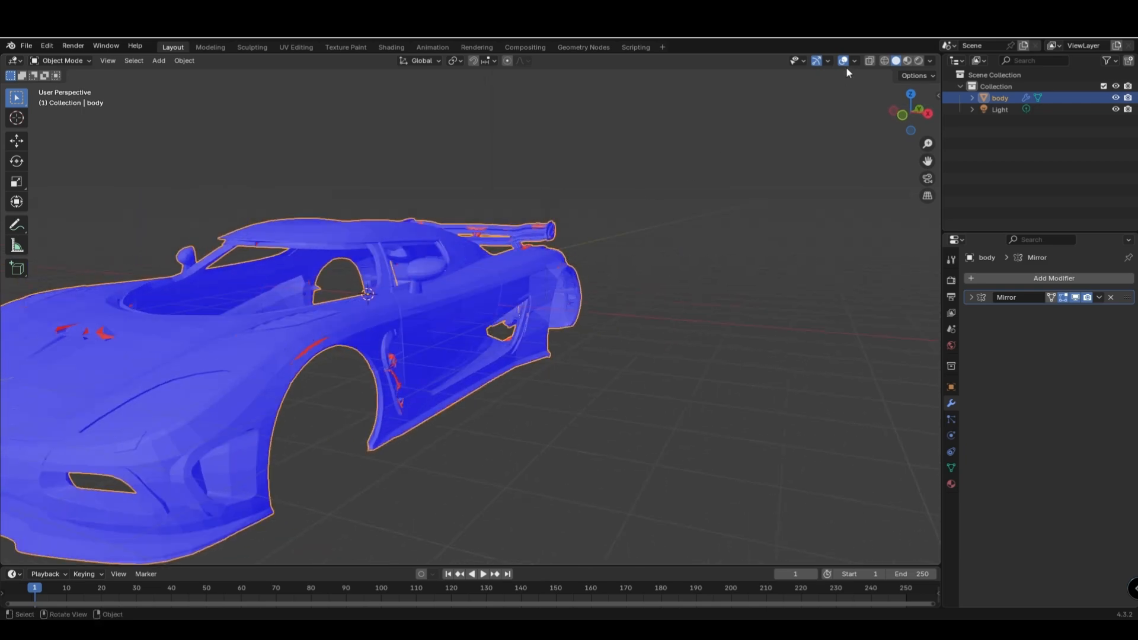
# In Edit Mode, select the flipped sliver above the front wheel arch and shift it along the Y axis beneath the fender.
pyautogui.press('Tab')
pyautogui.scroll(3, 371, 321)
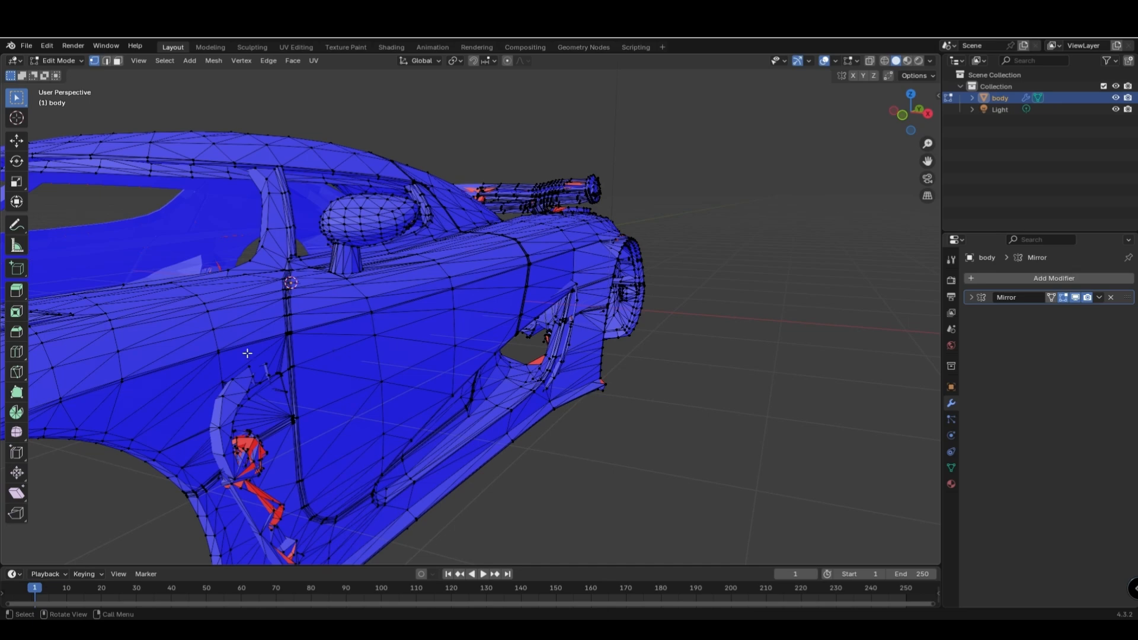
pyautogui.moveTo(193, 359)
pyautogui.mouseDown(button='middle')
pyautogui.moveTo(218, 350)
pyautogui.moveTo(208, 352)
pyautogui.mouseUp(button='middle')
pyautogui.scroll(-2, 208, 352)
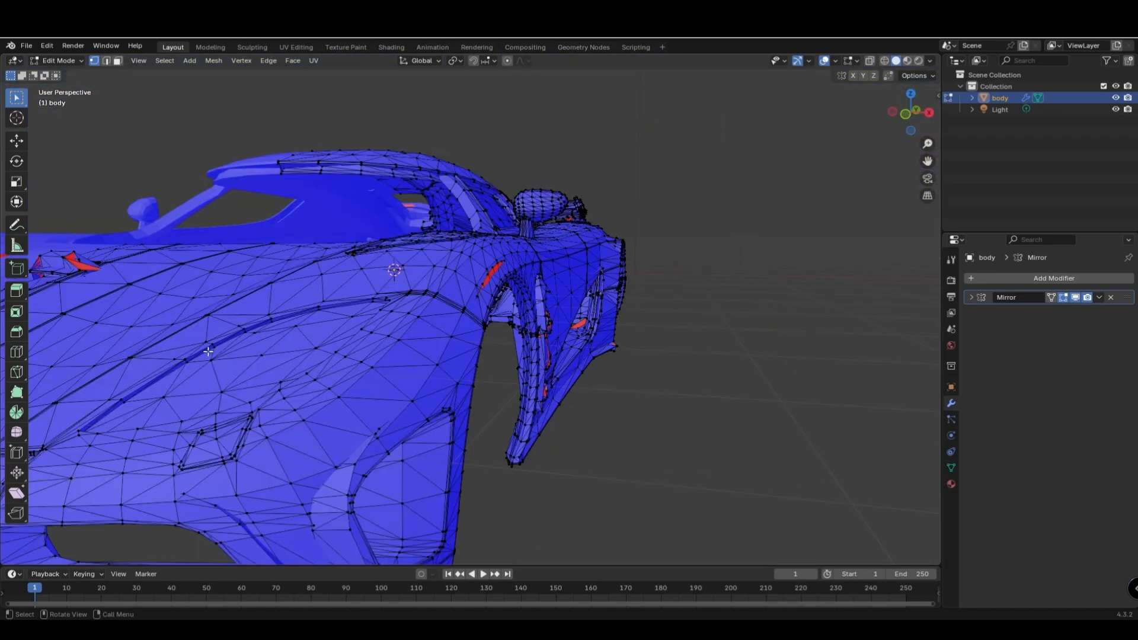
pyautogui.moveTo(388, 331); pyautogui.dragTo(325, 302, button='middle')
pyautogui.scroll(1, 264, 300)
pyautogui.click(320, 295)
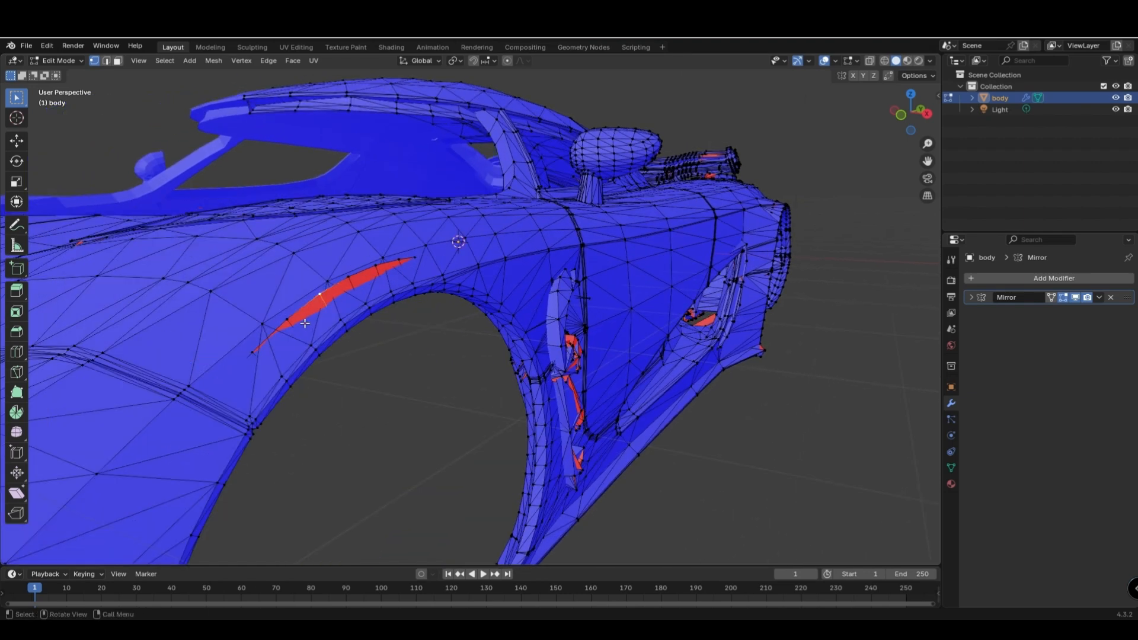
pyautogui.keyDown('shift'); pyautogui.click(287, 319); pyautogui.keyUp('shift')
pyautogui.keyDown('shift'); pyautogui.click(350, 281); pyautogui.keyUp('shift')
pyautogui.keyDown('shift'); pyautogui.click(376, 267); pyautogui.keyUp('shift')
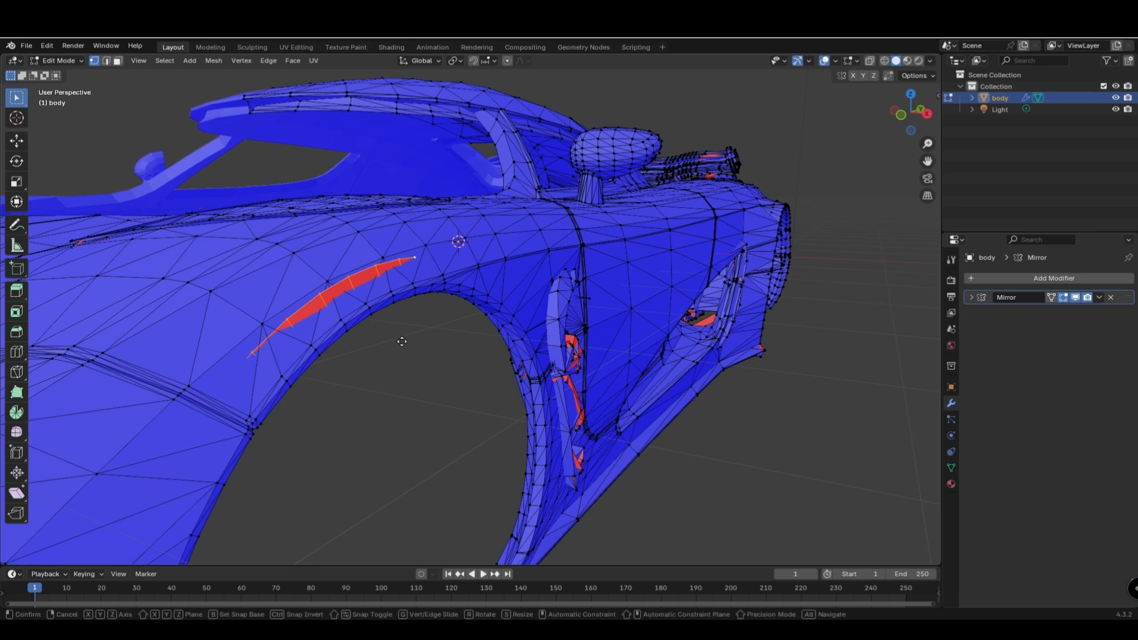
pyautogui.press('g')
pyautogui.press('y')
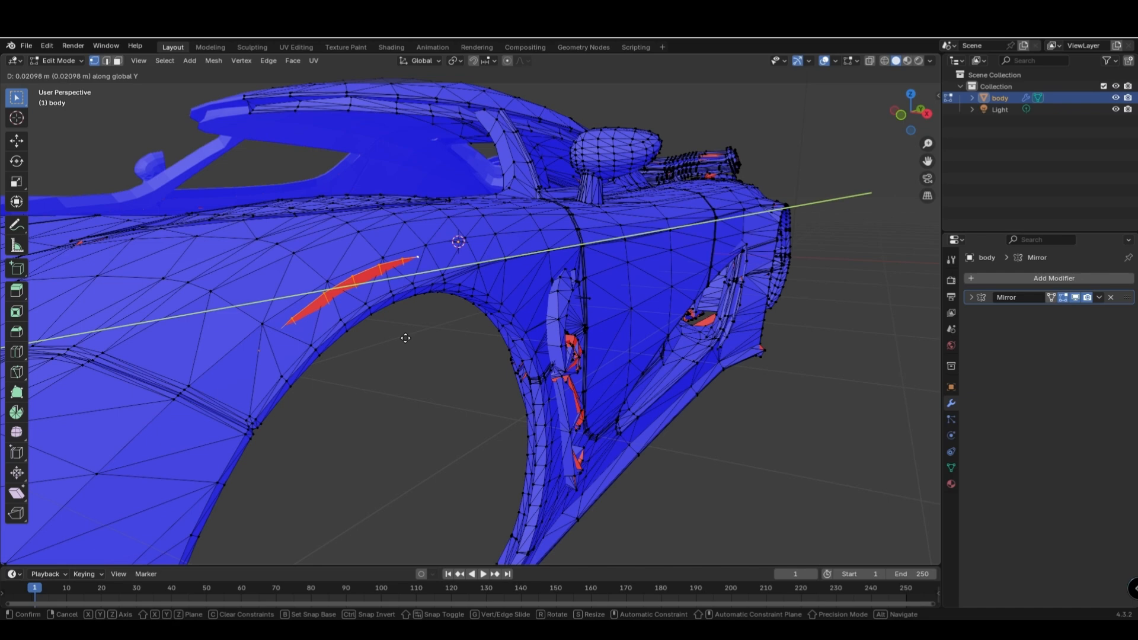
pyautogui.click(383, 334)
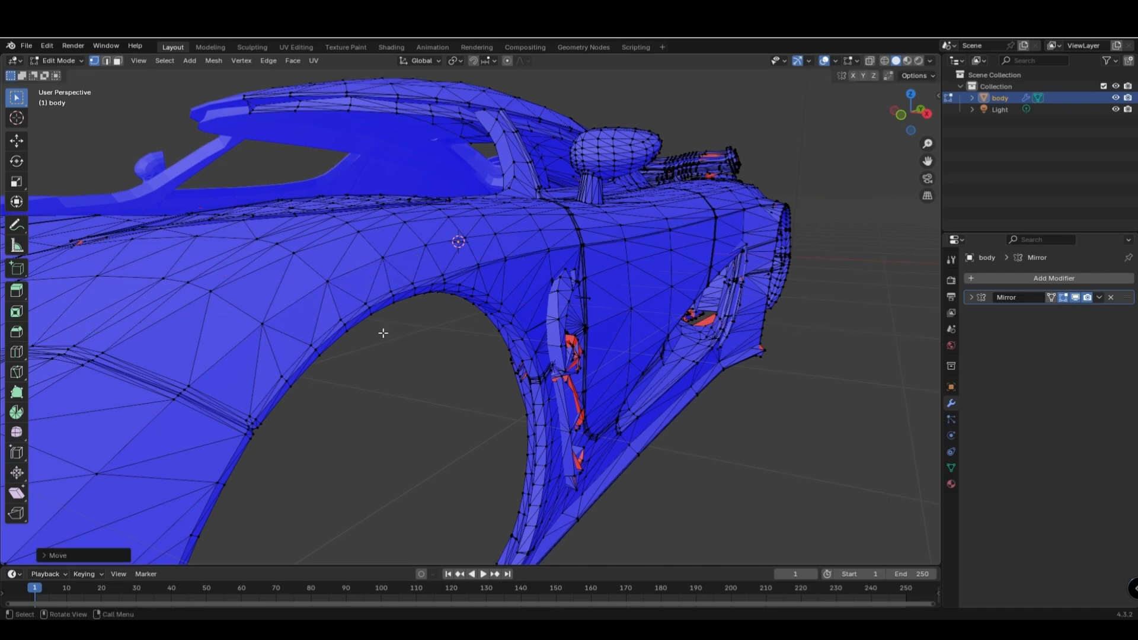
# Shift the flipped vertices along the rear edge of the vent behind the front wheel inward along the X axis.
pyautogui.moveTo(721, 447); pyautogui.dragTo(710, 445, button='middle')
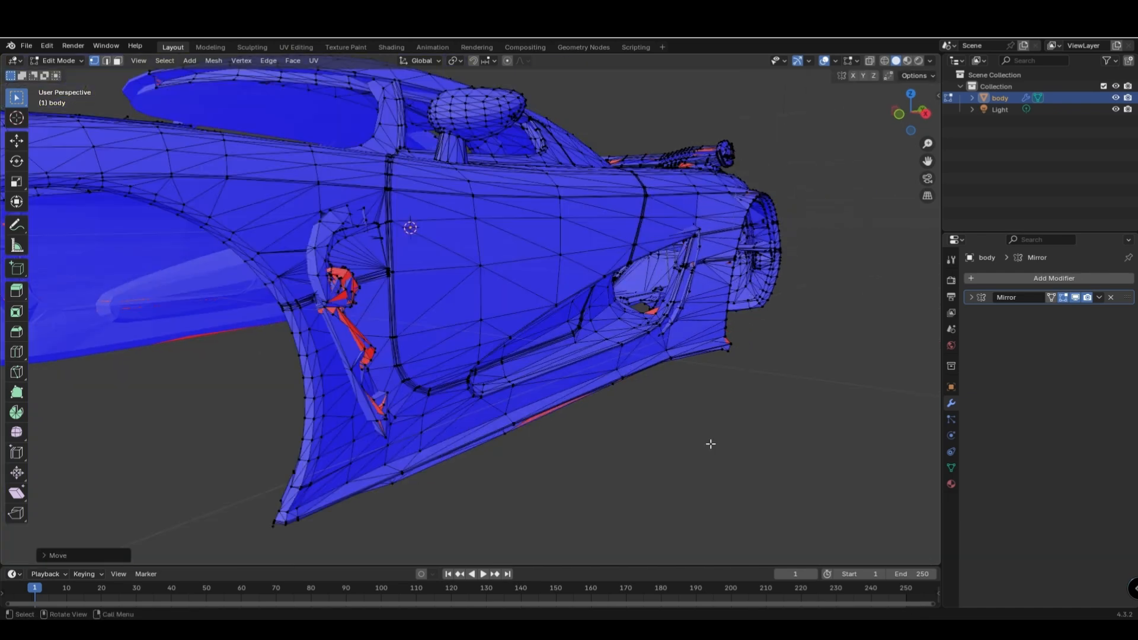
pyautogui.scroll(3, 439, 368)
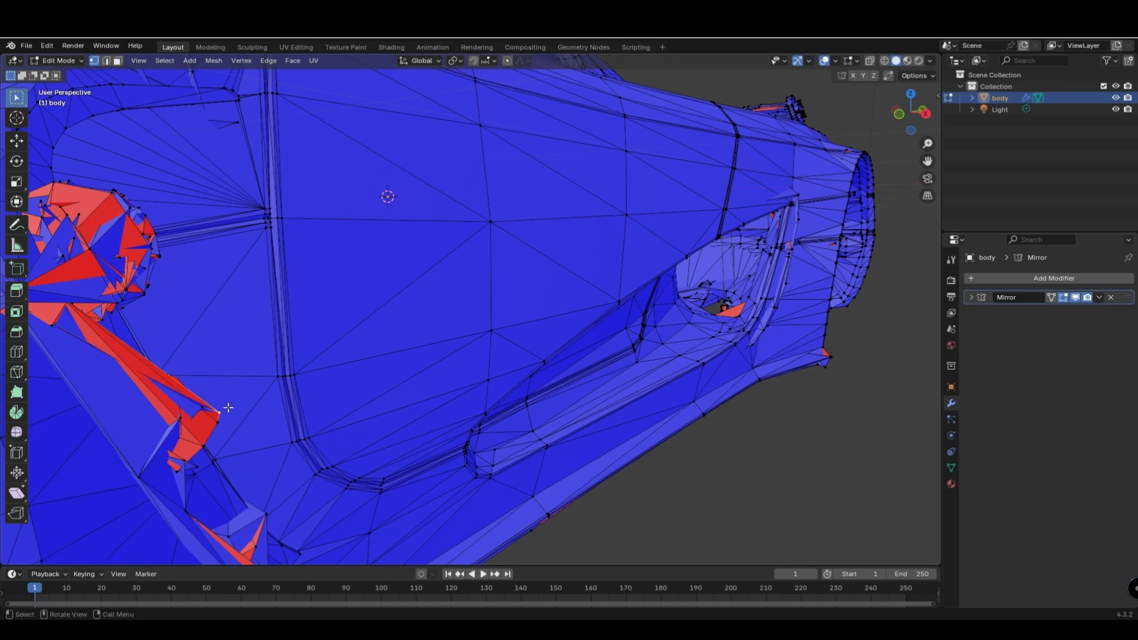
pyautogui.moveTo(202, 415); pyautogui.dragTo(238, 372, button='middle')
pyautogui.keyDown('shift'); pyautogui.click(265, 208); pyautogui.keyUp('shift')
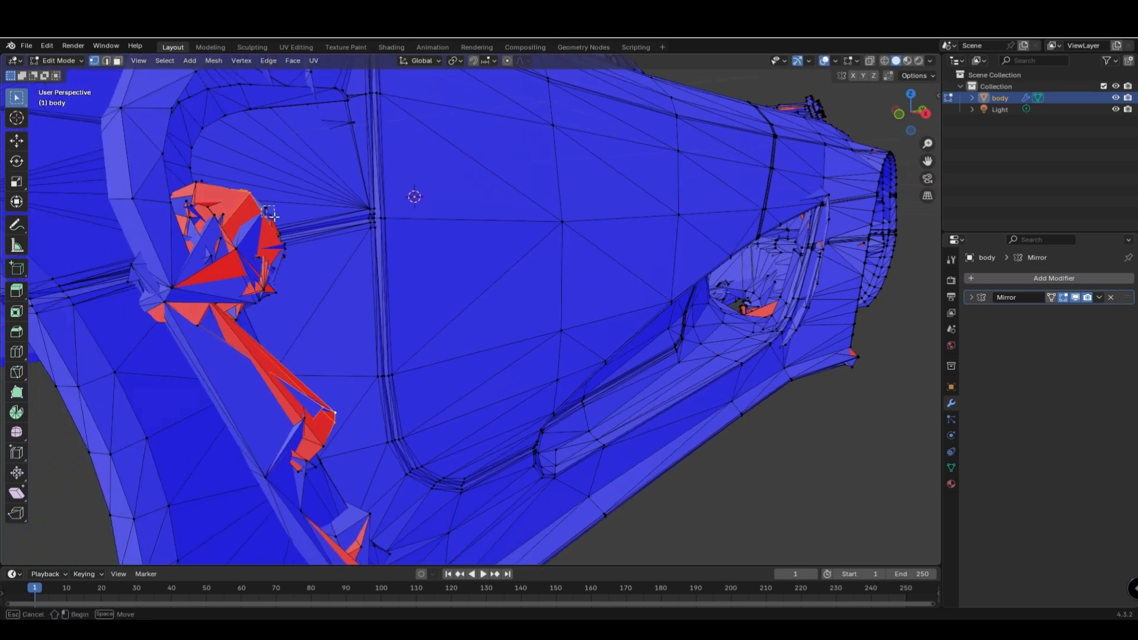
pyautogui.keyDown('shift'); pyautogui.click(277, 235); pyautogui.keyUp('shift')
pyautogui.keyDown('shift'); pyautogui.click(260, 297); pyautogui.keyUp('shift')
pyautogui.moveTo(261, 302); pyautogui.dragTo(358, 324, button='middle')
pyautogui.press('g')
pyautogui.press('x')
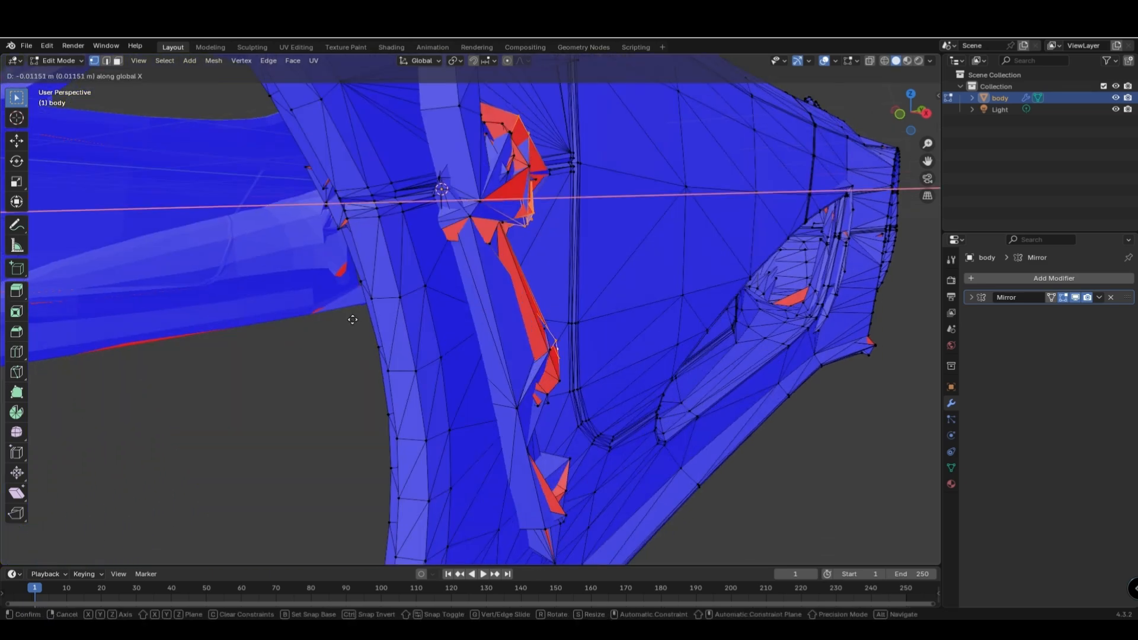
pyautogui.click(325, 317)
# Push two stray points on the flipped strip in the middle of the side vent inward along the X axis.
pyautogui.click(560, 380)
pyautogui.press('g')
pyautogui.press('x')
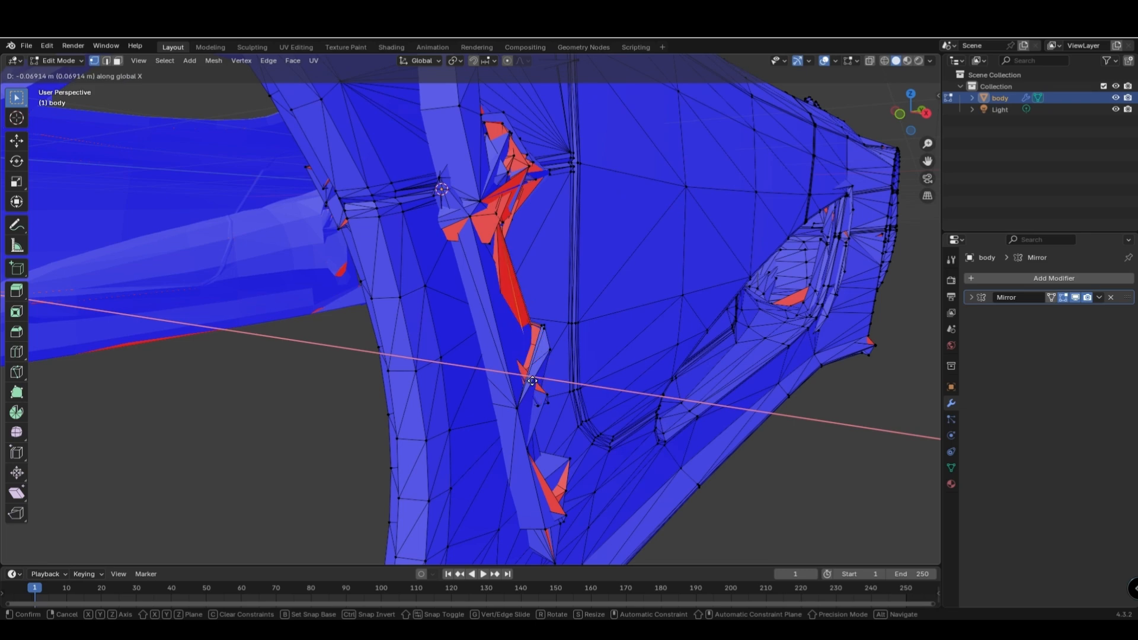
pyautogui.click(524, 375)
pyautogui.click(547, 394)
pyautogui.press('g')
pyautogui.press('x')
pyautogui.click(529, 392)
# Delete the stray vertex beside the flipped triangle near the lower end of the side vent.
pyautogui.click(570, 459)
pyautogui.keyDown('ctrl'); pyautogui.click(564, 514); pyautogui.keyUp('ctrl')
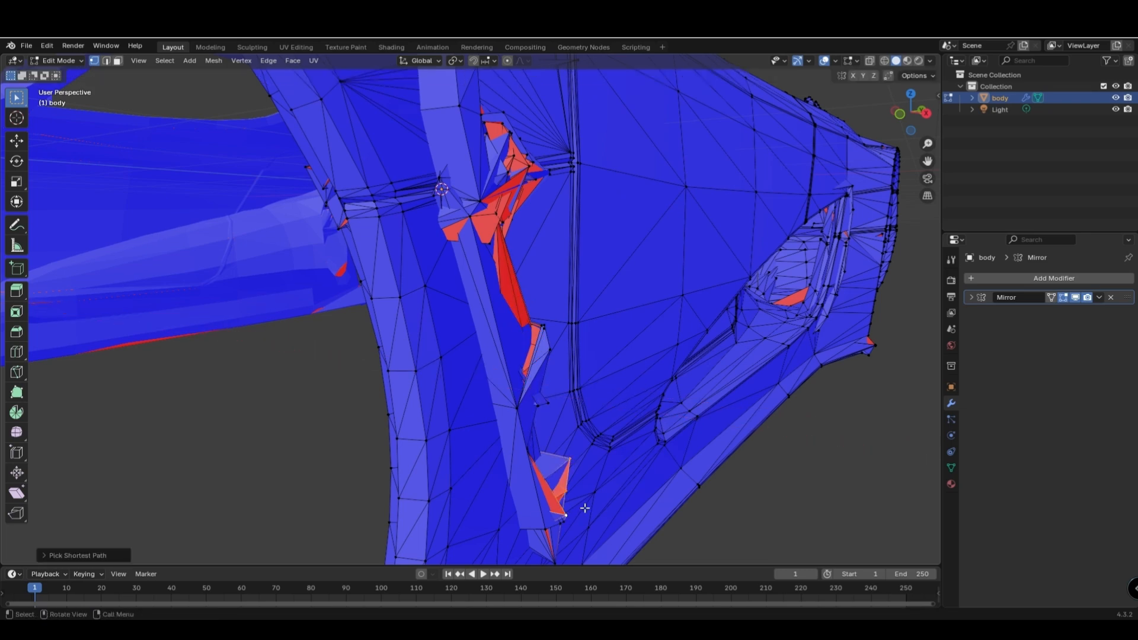
pyautogui.moveTo(610, 508); pyautogui.dragTo(587, 492, button='middle')
pyautogui.keyDown('shift'); pyautogui.moveTo(287, 428); pyautogui.dragTo(355, 397, button='middle'); pyautogui.keyUp('shift')
pyautogui.click(188, 404)
pyautogui.press('x')
pyautogui.click(201, 406)
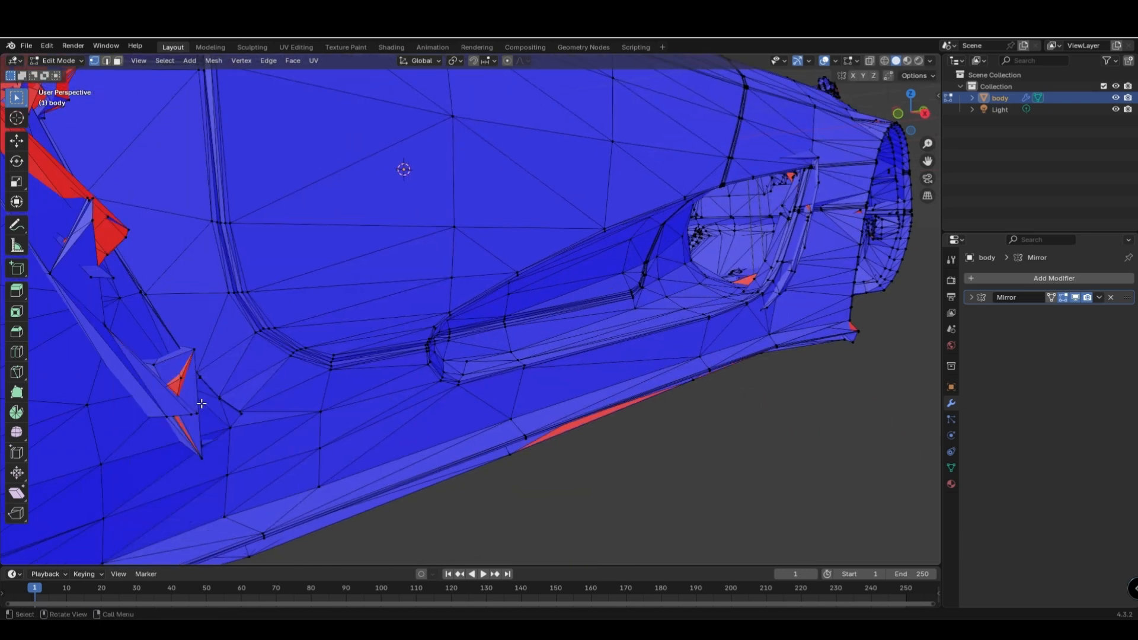
# Delete the remaining stray vertices of the flipped pieces at the lower tip of the side vent.
pyautogui.click(181, 380)
pyautogui.keyDown('shift'); pyautogui.click(202, 457); pyautogui.keyUp('shift')
pyautogui.press('x')
pyautogui.click(203, 458)
pyautogui.moveTo(203, 458); pyautogui.dragTo(211, 455, button='middle')
pyautogui.click(332, 322)
pyautogui.press('x')
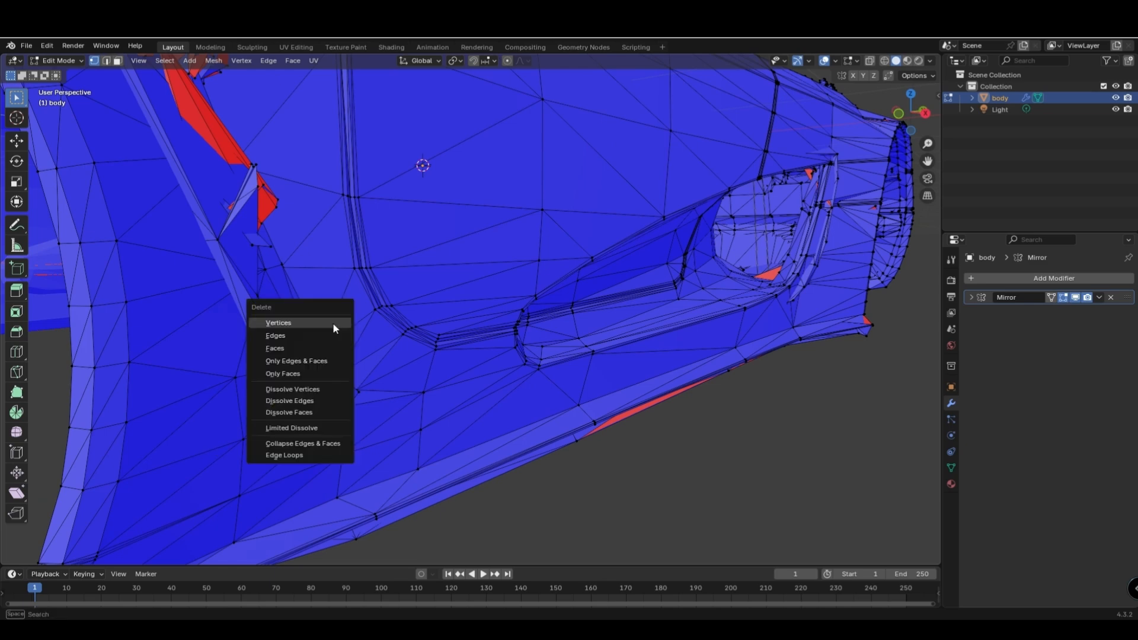
pyautogui.click(333, 322)
# Shift the stray point below the side vent inward along the X axis.
pyautogui.keyDown('shift'); pyautogui.moveTo(333, 326); pyautogui.dragTo(368, 365, button='middle'); pyautogui.keyUp('shift')
pyautogui.click(403, 495)
pyautogui.press('g')
pyautogui.press('x')
pyautogui.click(383, 491)
# Select the flipped slivers above the rear wheel arch and shift them inward along the X axis.
pyautogui.scroll(-6, 383, 491)
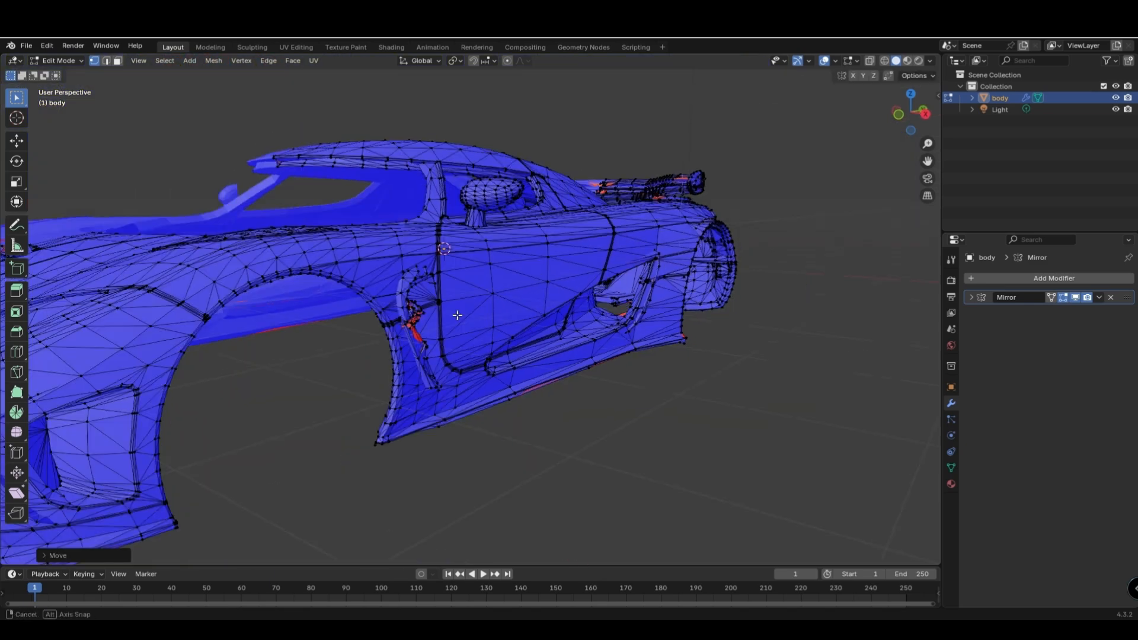
pyautogui.moveTo(418, 397); pyautogui.dragTo(345, 425, button='middle')
pyautogui.scroll(5, 346, 424)
pyautogui.click(345, 424)
pyautogui.keyDown('shift'); pyautogui.click(290, 419); pyautogui.keyUp('shift')
pyautogui.keyDown('shift'); pyautogui.click(228, 430); pyautogui.keyUp('shift')
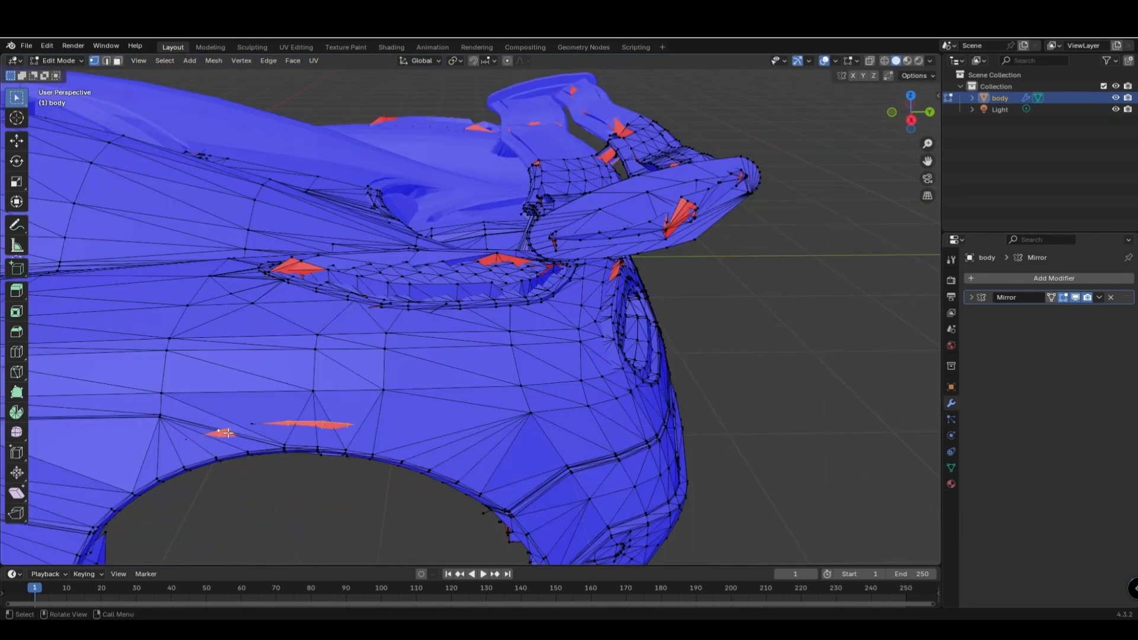
pyautogui.press('g')
pyautogui.press('x')
pyautogui.click(256, 401)
# Shift the flipped fragment at the front end of the rear fender vent along the X axis.
pyautogui.moveTo(257, 402); pyautogui.dragTo(268, 418, button='middle')
pyautogui.click(357, 416)
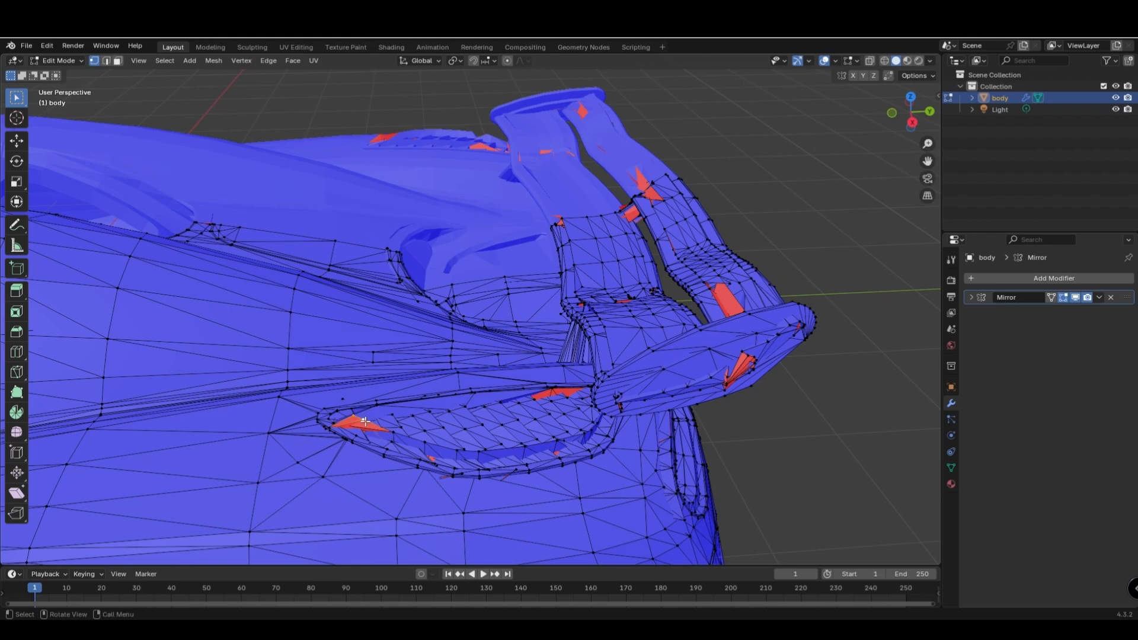
pyautogui.press('g')
pyautogui.press('x')
pyautogui.click(365, 441)
# Delete the stray flipped vertex of the spiky piece on the hood in front of the windshield opening.
pyautogui.moveTo(365, 442); pyautogui.dragTo(699, 457, button='middle')
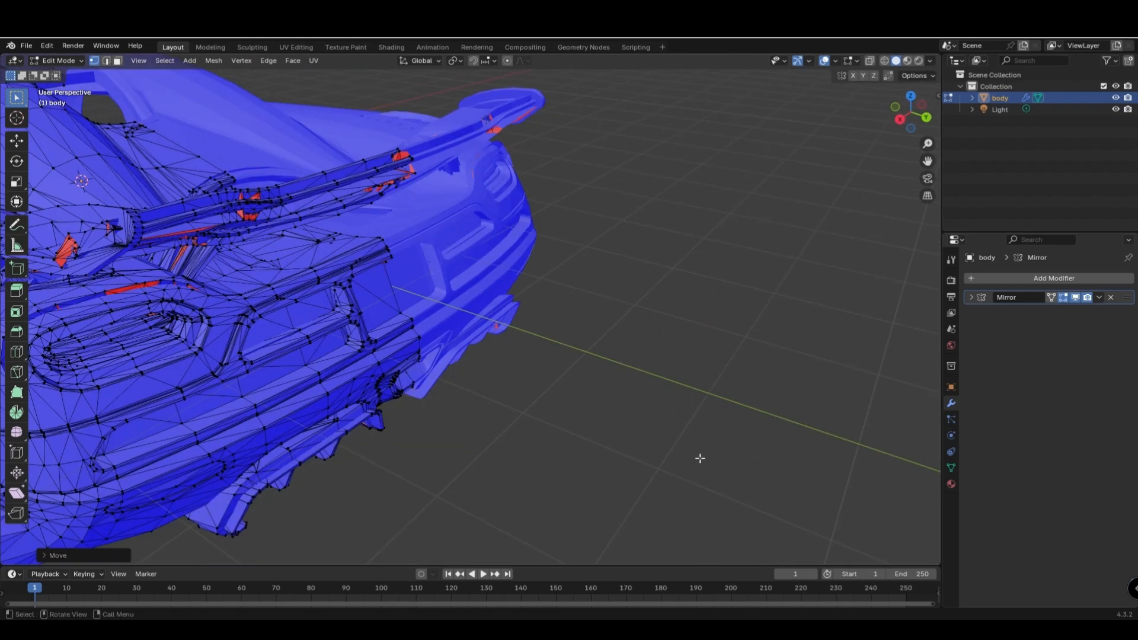
pyautogui.scroll(-4, 699, 457)
pyautogui.moveTo(487, 404); pyautogui.dragTo(640, 370, button='middle')
pyautogui.scroll(3, 504, 370)
pyautogui.scroll(4, 406, 376)
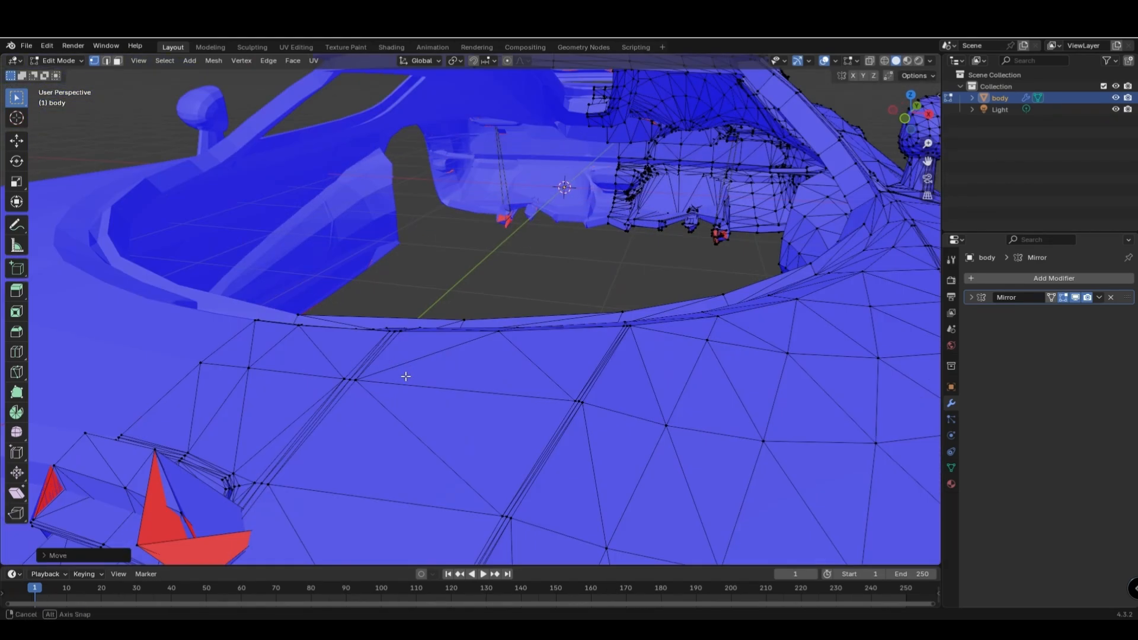
pyautogui.moveTo(406, 376); pyautogui.dragTo(415, 373, button='middle')
pyautogui.click(257, 506)
pyautogui.press('x')
pyautogui.click(245, 473)
# Move the stray vertex on the raised flap of the hood vent along the Z axis.
pyautogui.moveTo(325, 495); pyautogui.dragTo(332, 486, button='middle')
pyautogui.click(365, 384)
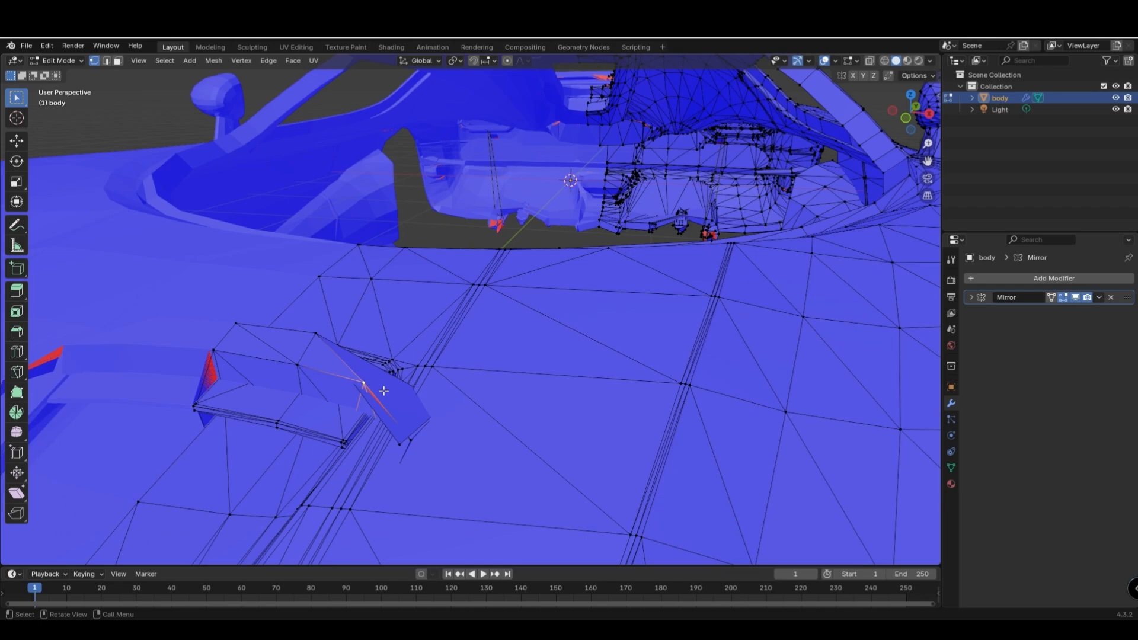
pyautogui.press('g')
pyautogui.press('z')
pyautogui.click(384, 388)
pyautogui.moveTo(384, 389); pyautogui.dragTo(403, 387, button='middle')
pyautogui.scroll(-3, 403, 386)
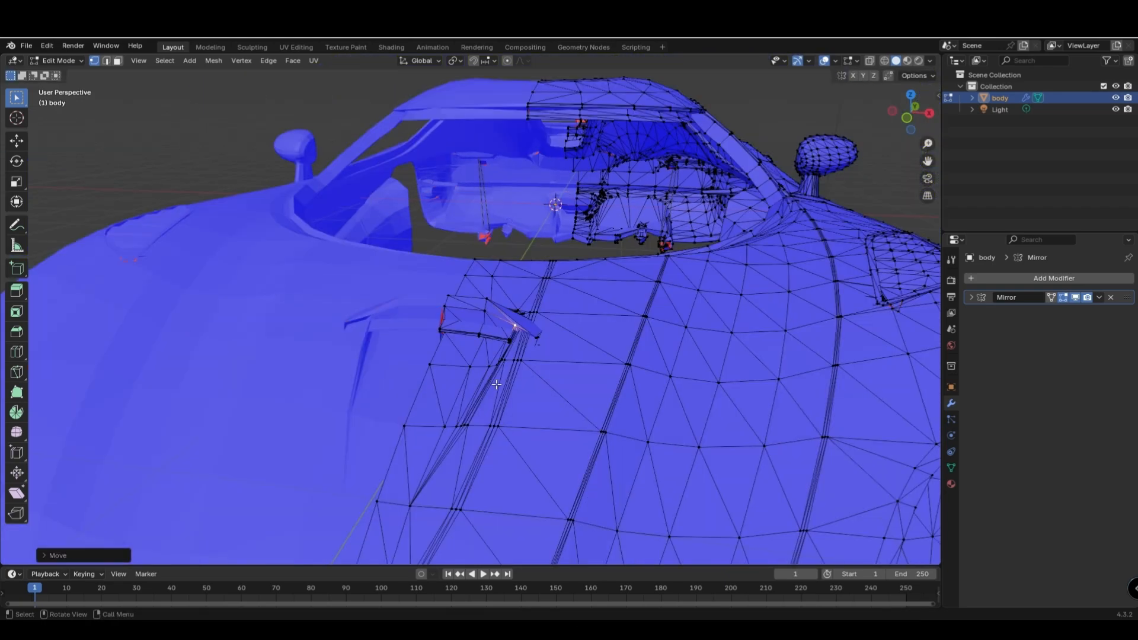
# Turn off the Face Orientation overlay and return to Object Mode.
pyautogui.click(855, 61)
pyautogui.click(761, 279)
pyautogui.moveTo(760, 276); pyautogui.dragTo(630, 281, button='middle')
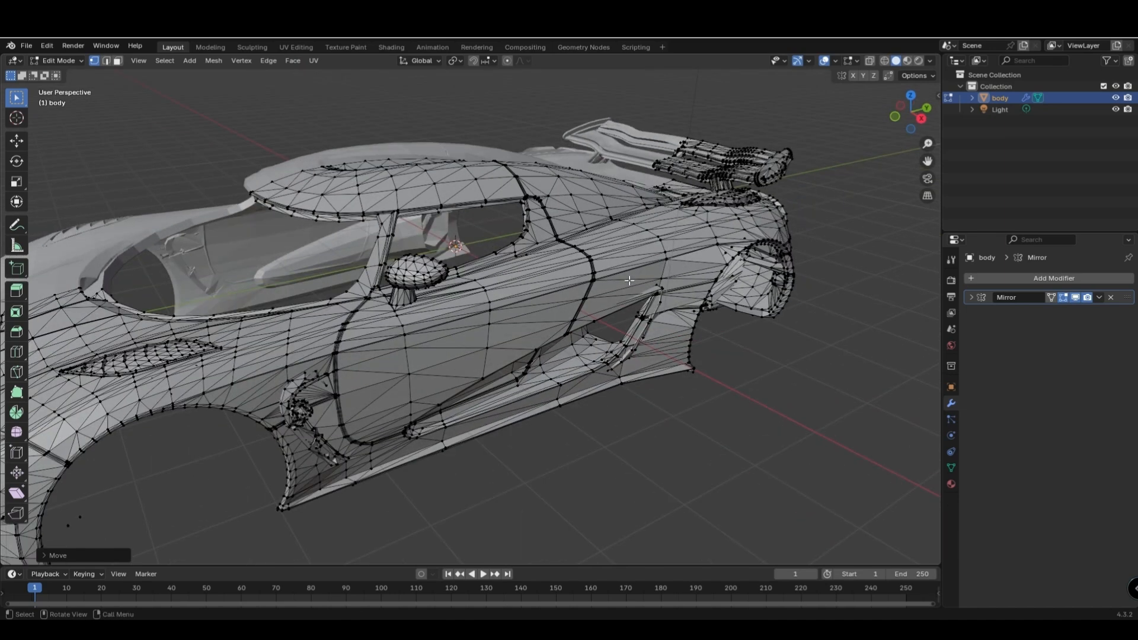
pyautogui.press('Tab')
pyautogui.moveTo(560, 275)
pyautogui.mouseDown(button='middle')
pyautogui.moveTo(518, 295)
pyautogui.moveTo(546, 287)
pyautogui.mouseUp(button='middle')
# Add a Subdivision Surface modifier to the body.
pyautogui.click(1044, 278)
pyautogui.moveTo(1047, 283)
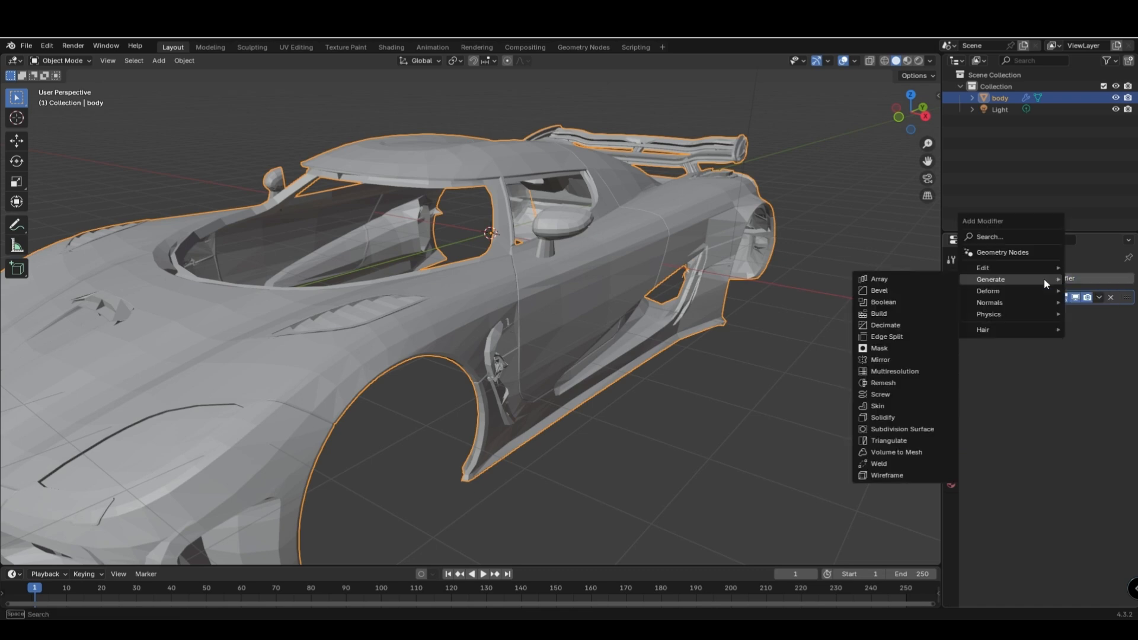
pyautogui.click(902, 430)
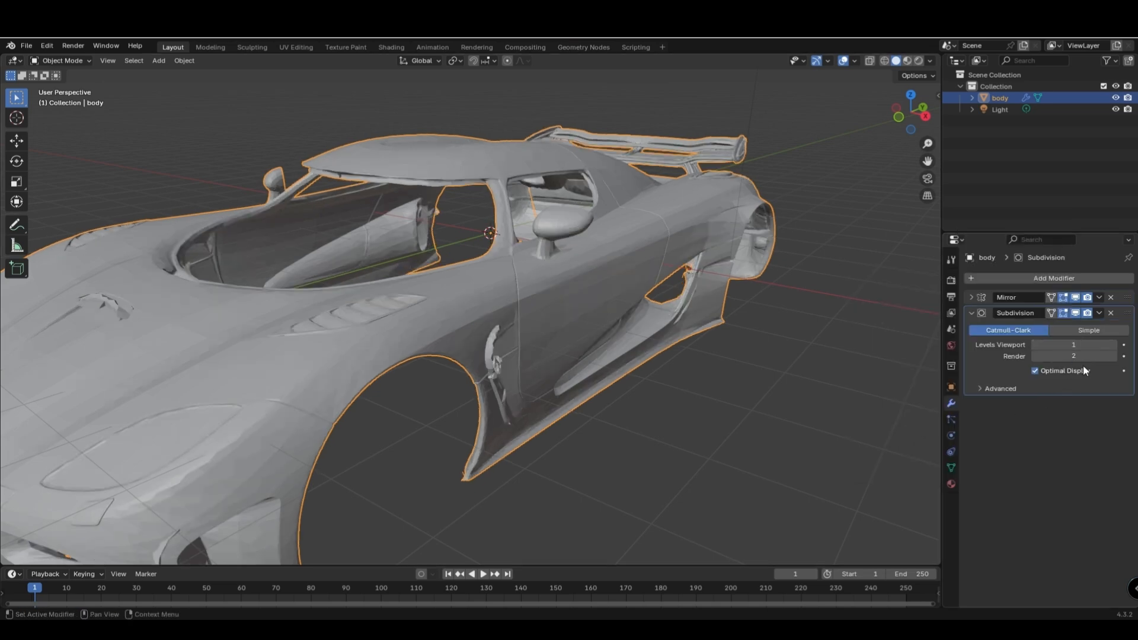
# Save the current Blender file with the smoothed car body.
pyautogui.scroll(-3, 695, 358)
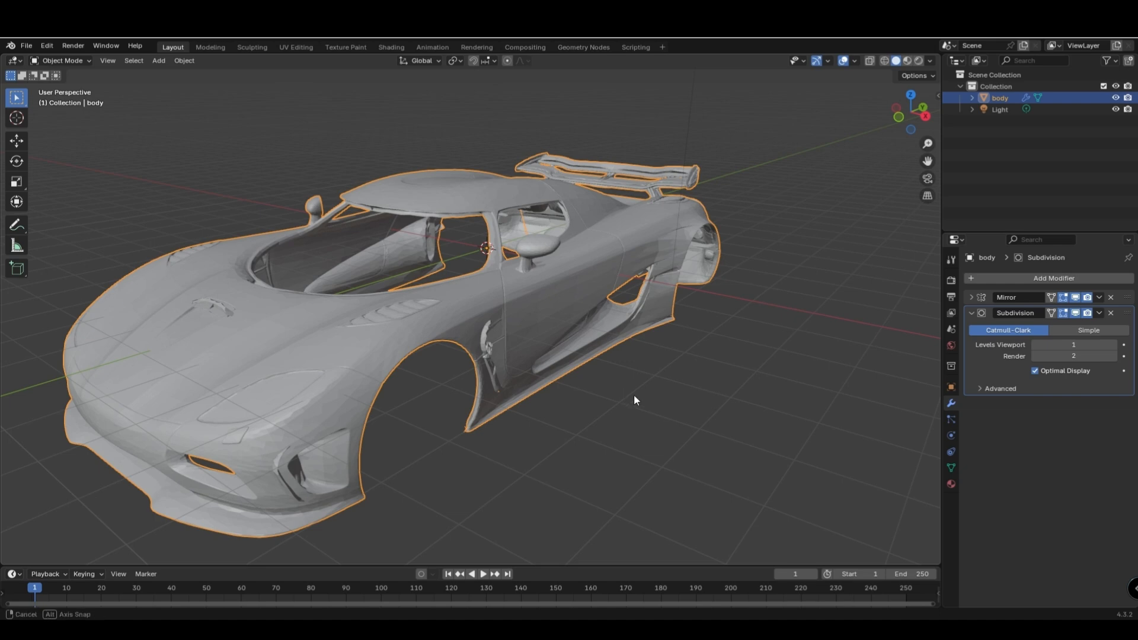
pyautogui.moveTo(634, 394); pyautogui.dragTo(642, 396, button='middle')
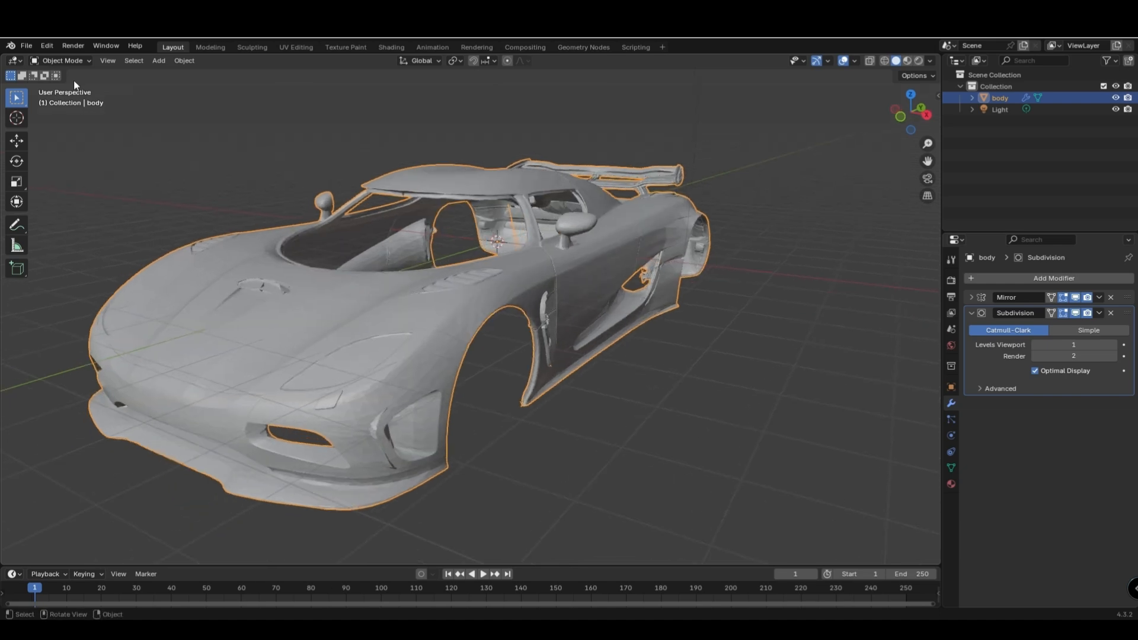
pyautogui.click(27, 46)
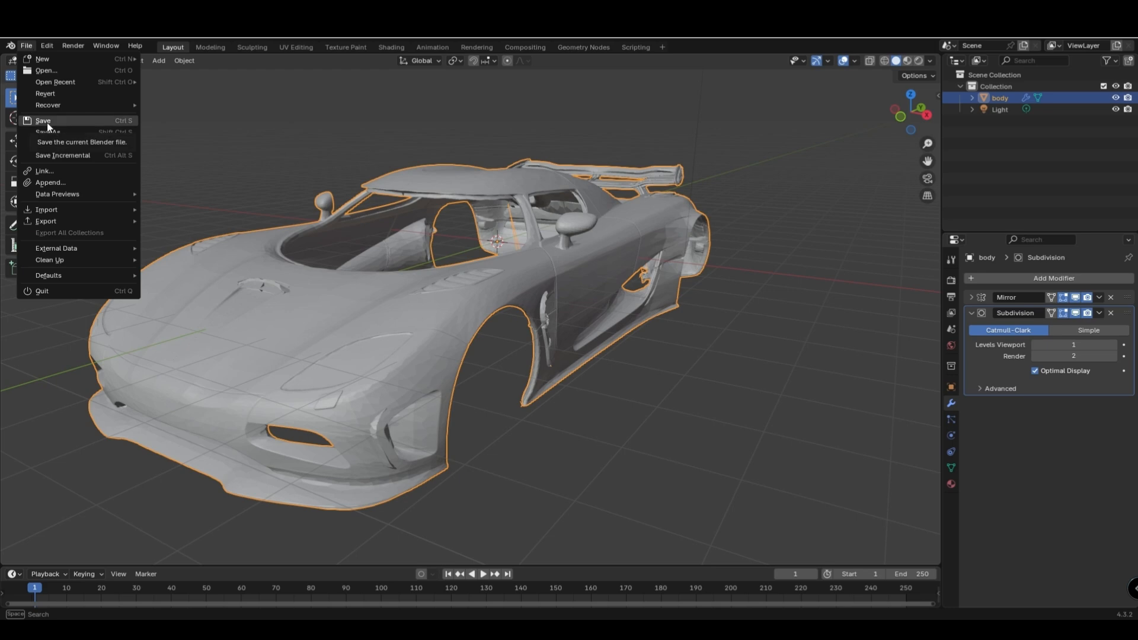
pyautogui.click(46, 122)
# Export the car body as an STL file, overwriting modified.stl.
pyautogui.click(26, 45)
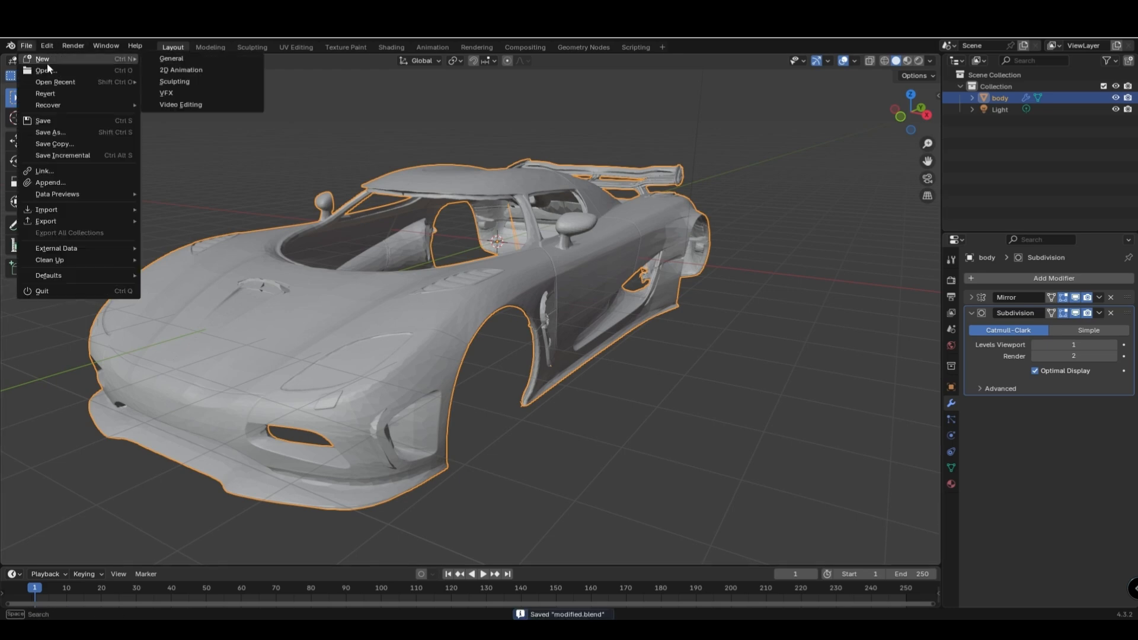
pyautogui.moveTo(67, 219)
pyautogui.click(174, 301)
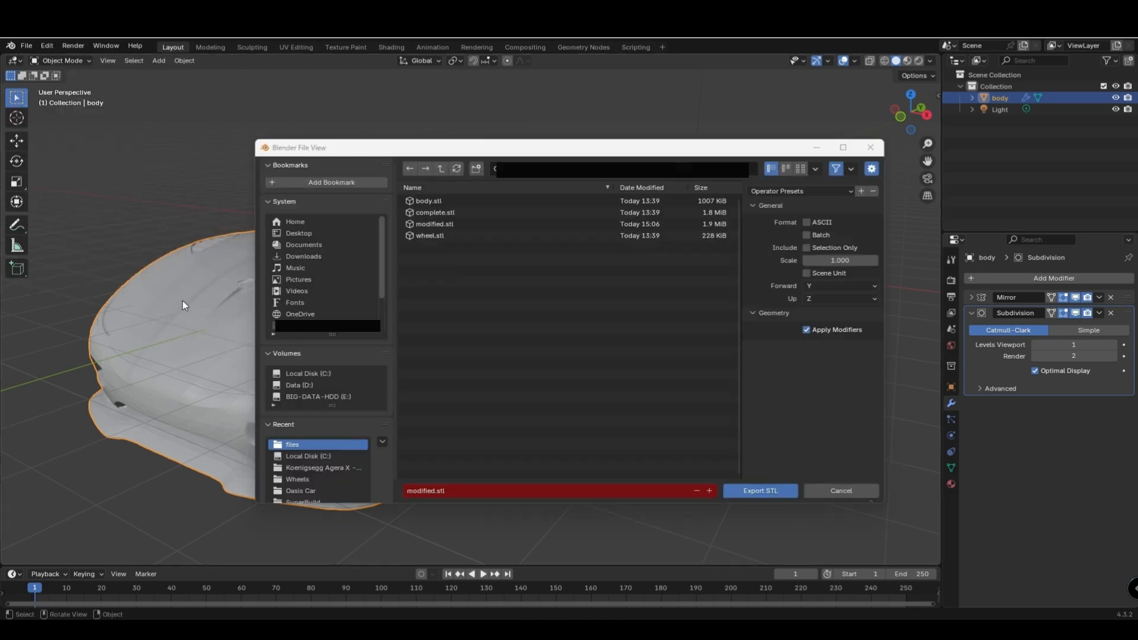
pyautogui.click(436, 224)
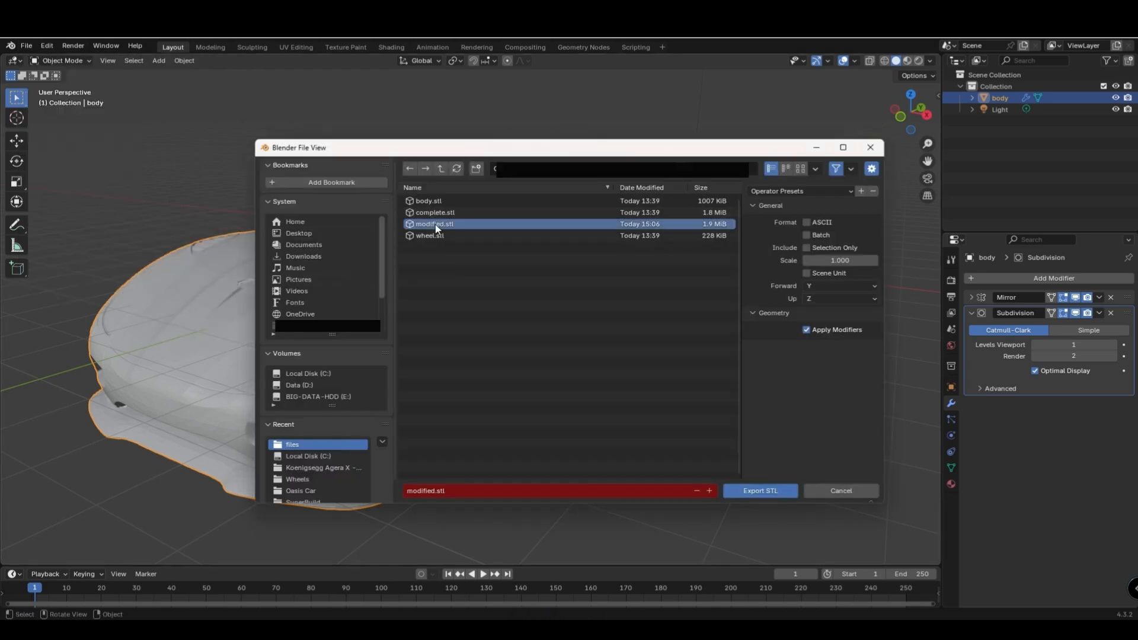
pyautogui.click(787, 492)
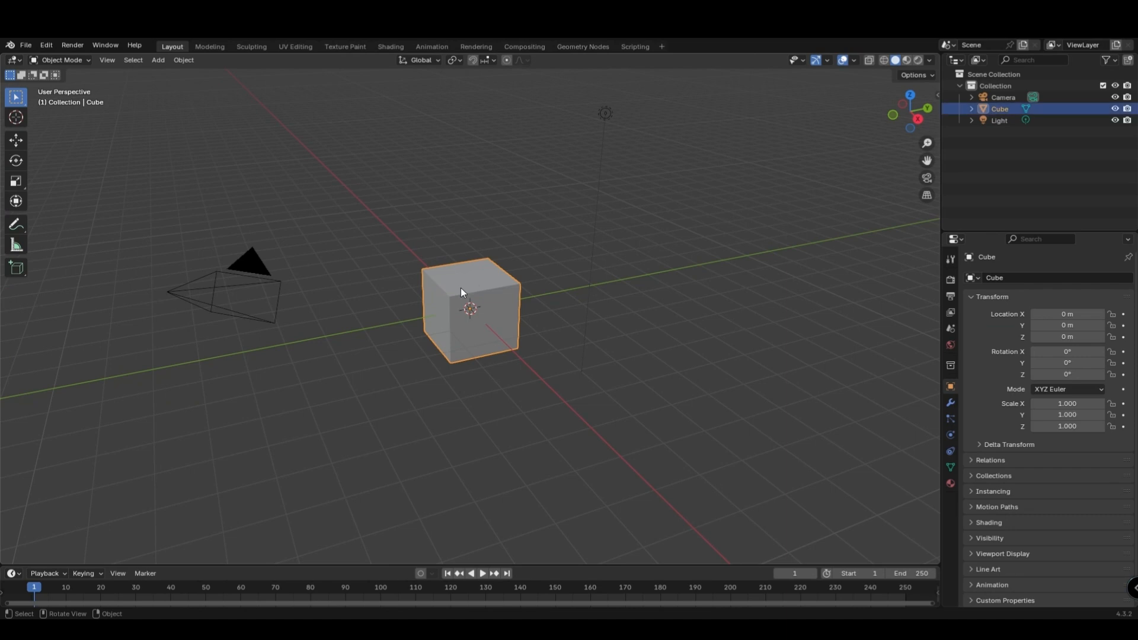
# Delete the default cube and camera from the new scene.
pyautogui.press('Delete')
pyautogui.click(264, 298)
pyautogui.press('Delete')
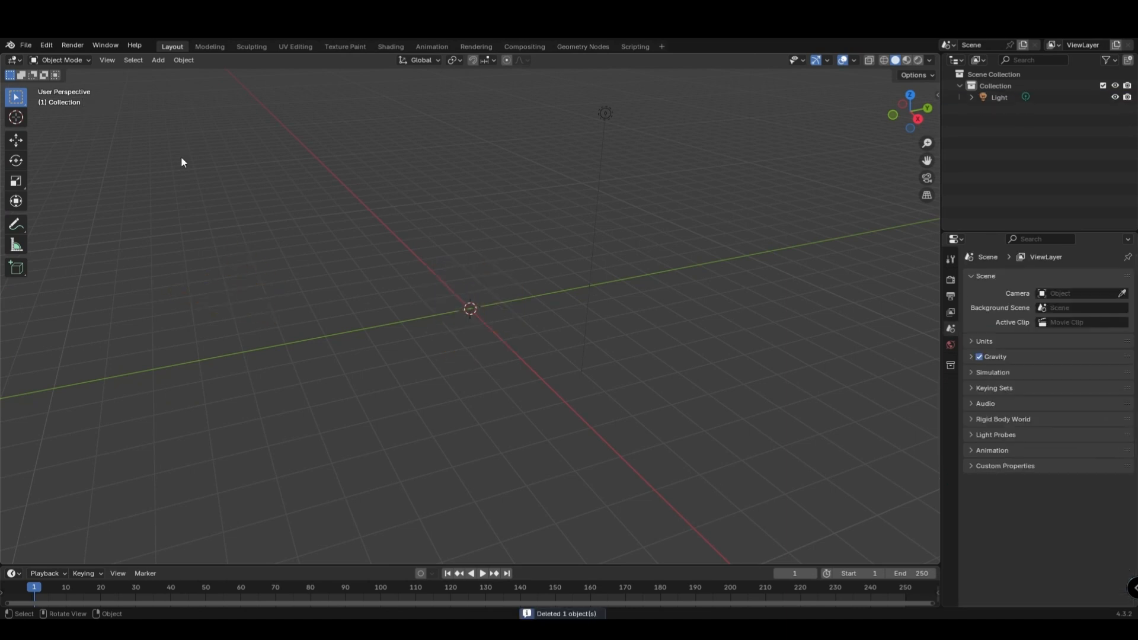
# Import modified.stl from the Koenigsegg Agera X files folder in Downloads and inspect its mesh in Edit Mode.
pyautogui.click(30, 46)
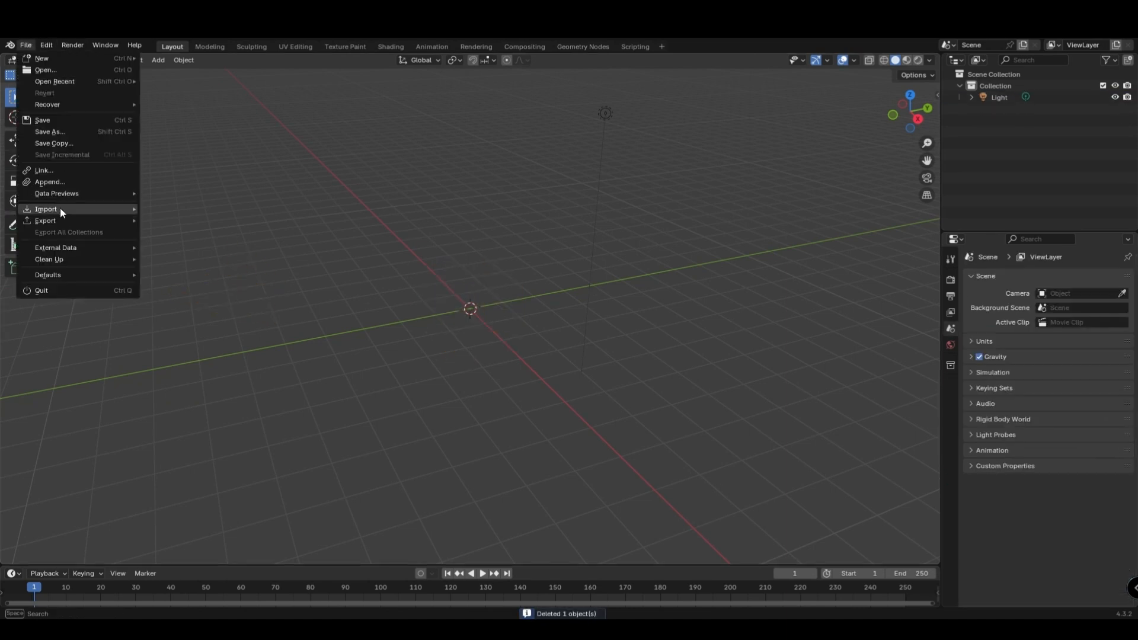
pyautogui.moveTo(60, 208)
pyautogui.click(189, 279)
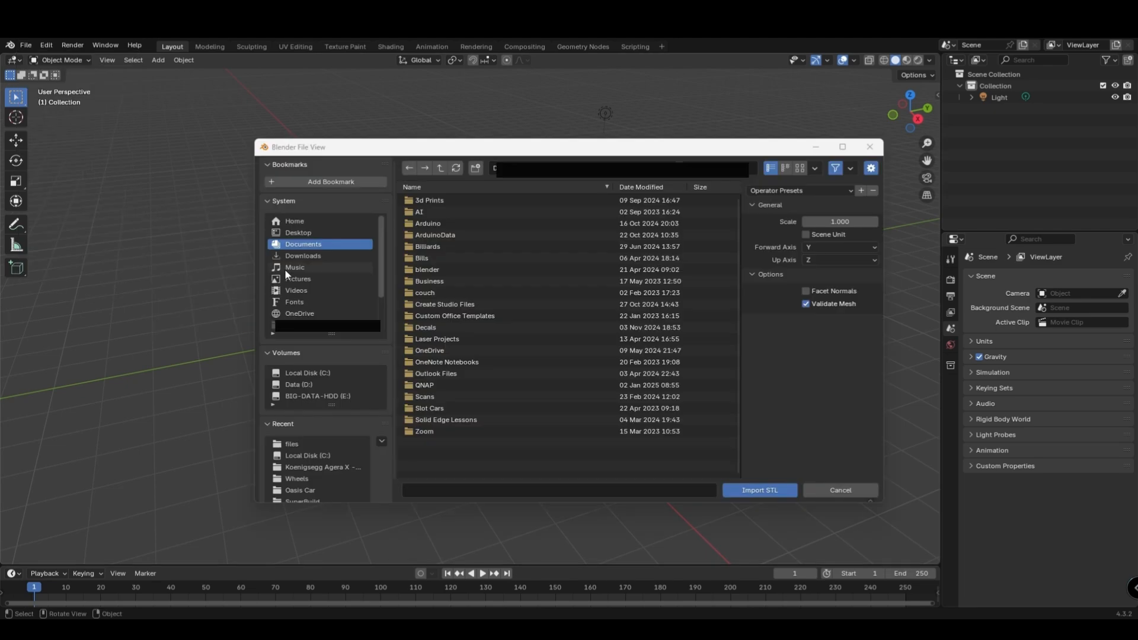
pyautogui.click(301, 258)
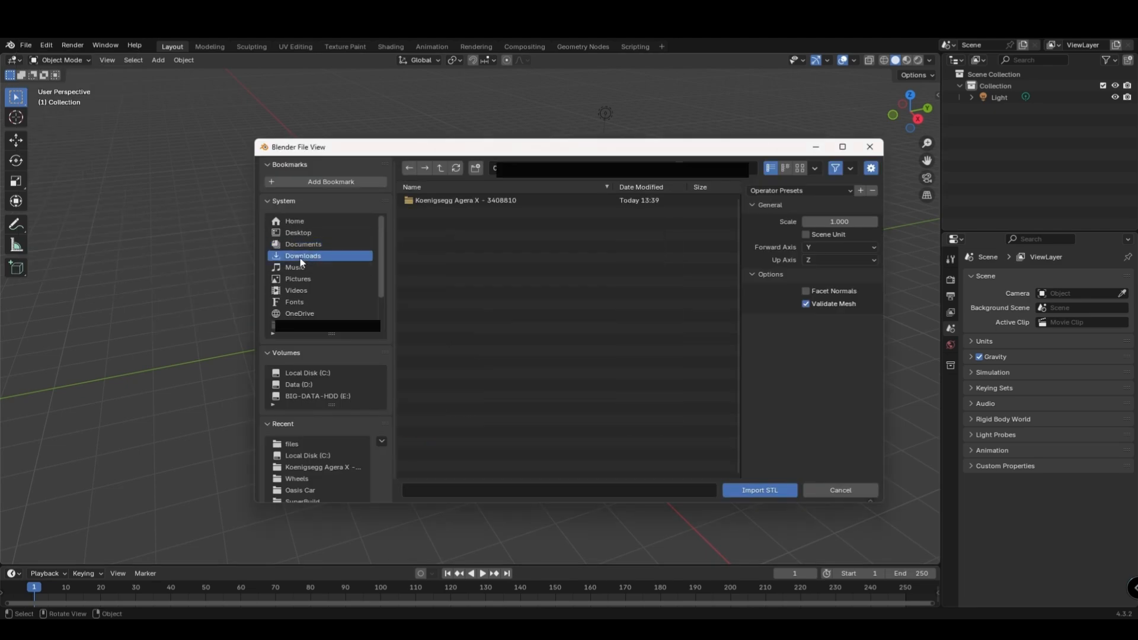
pyautogui.doubleClick(424, 200)
pyautogui.doubleClick(427, 202)
pyautogui.click(437, 223)
pyautogui.click(759, 490)
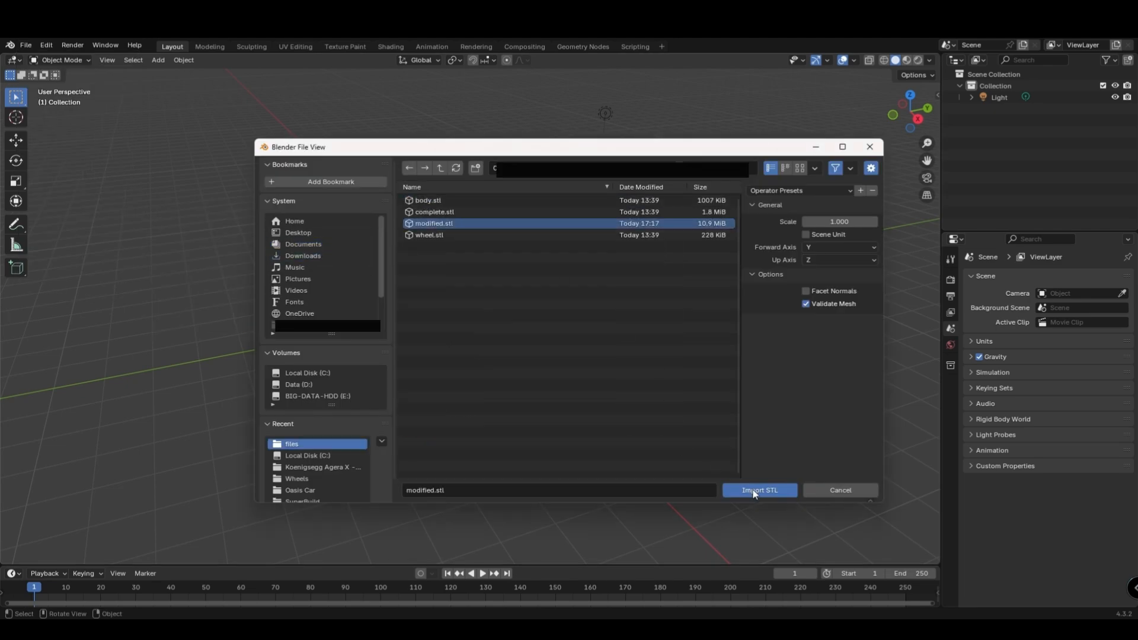
pyautogui.moveTo(608, 422); pyautogui.dragTo(634, 404, button='middle')
pyautogui.press('Tab')
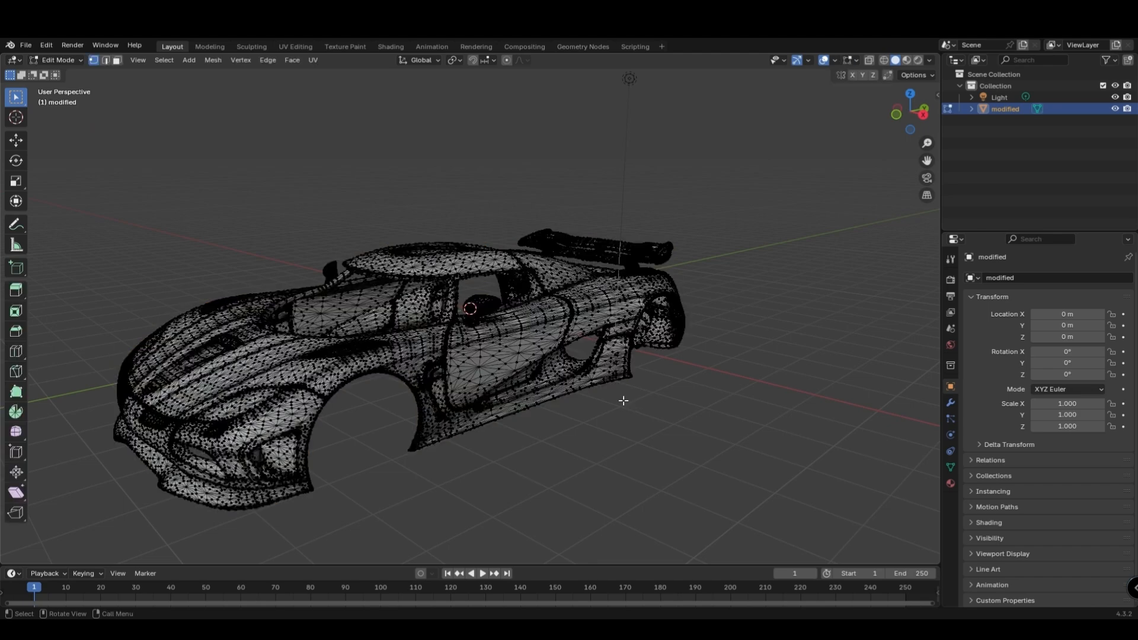
pyautogui.moveTo(493, 345); pyautogui.dragTo(468, 348, button='middle')
pyautogui.press('Tab')
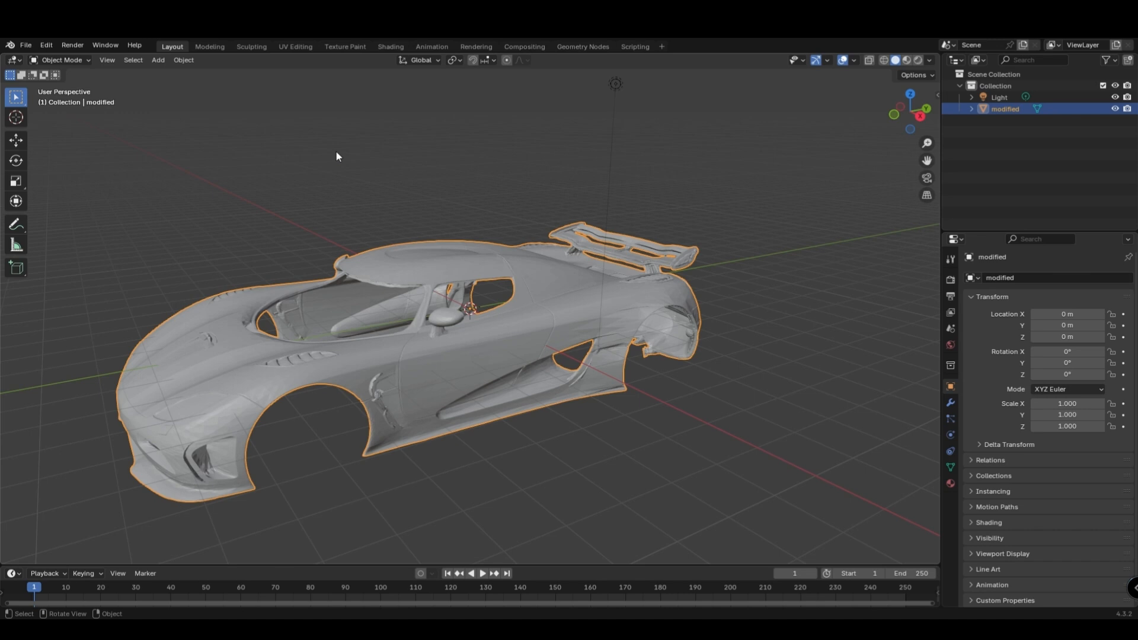
# Add a cube and flatten it along the Z axis to a scale of about 0.195 in the right side view.
pyautogui.click(158, 60)
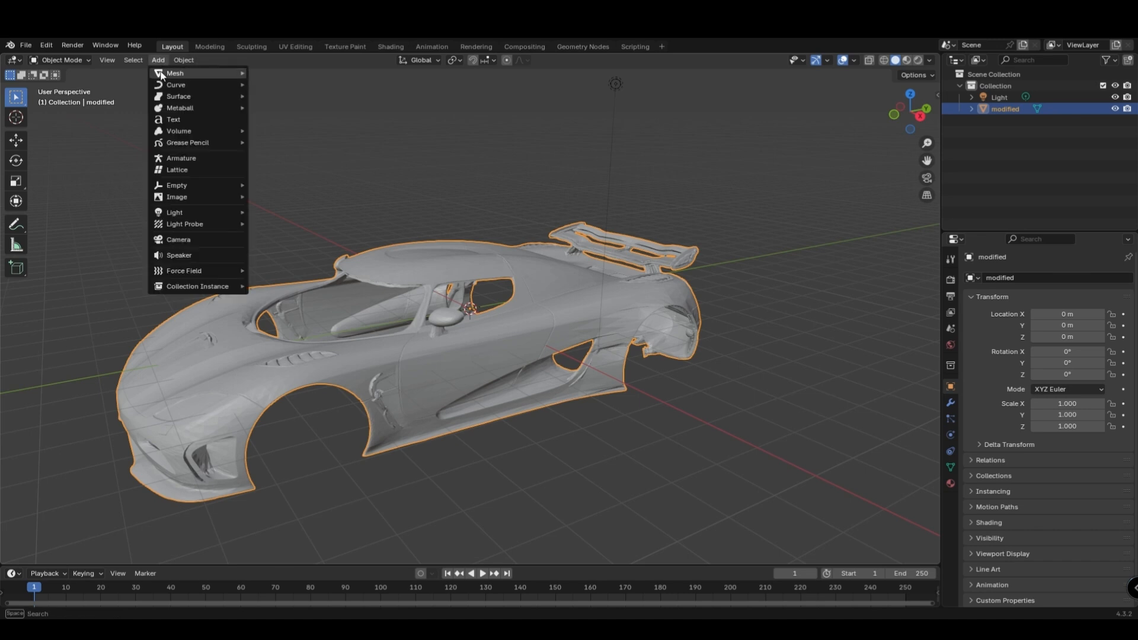
pyautogui.moveTo(164, 75)
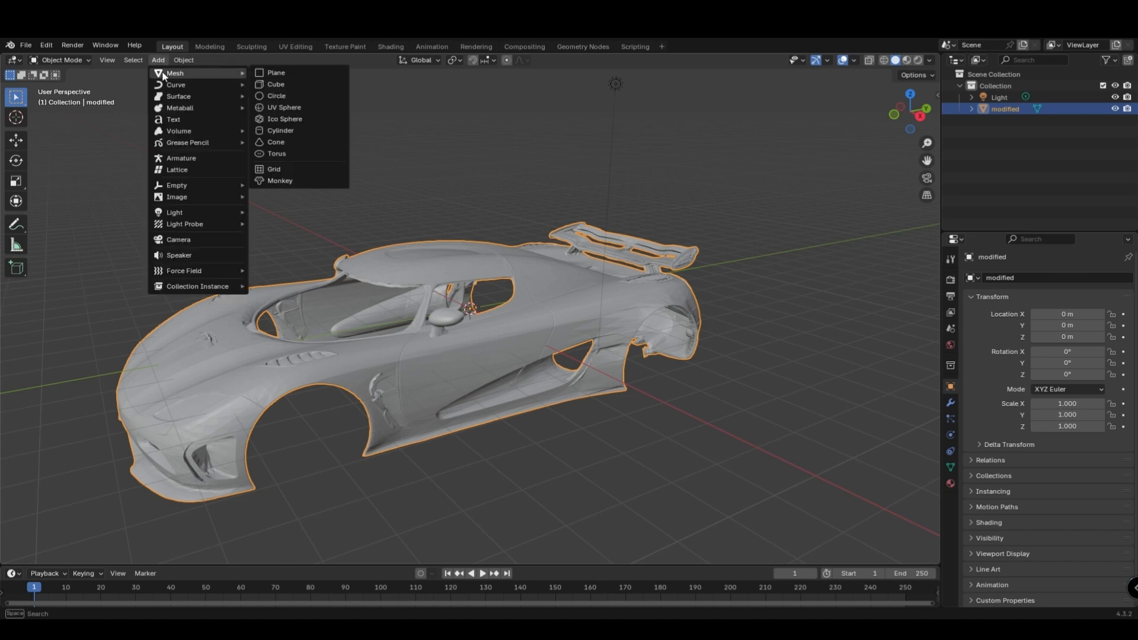
pyautogui.click(287, 86)
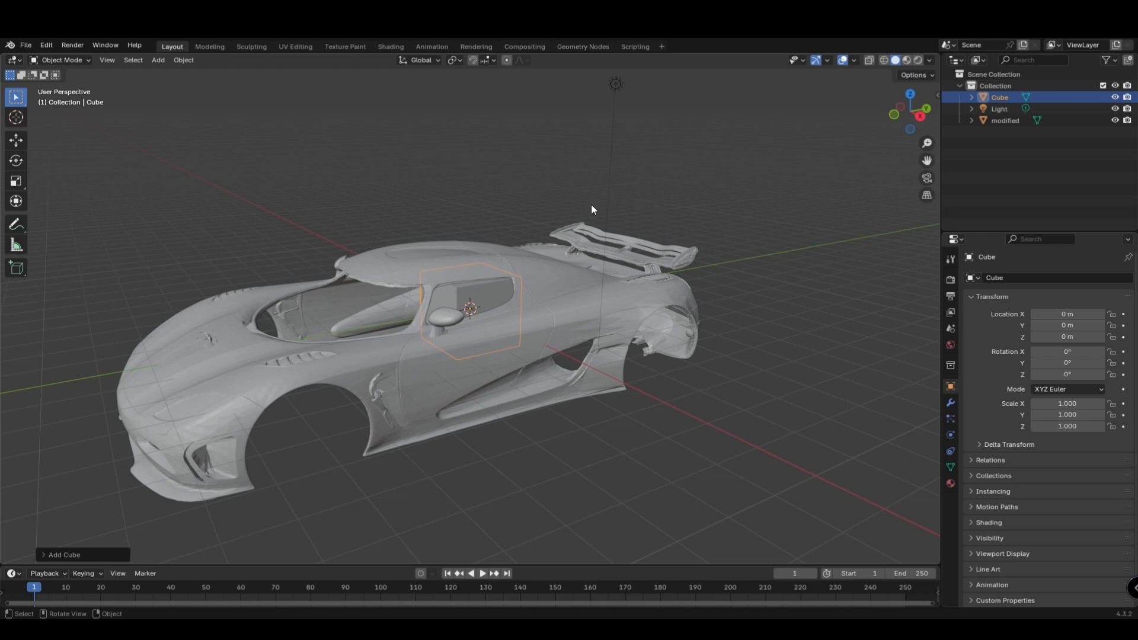
pyautogui.press('KP_3')
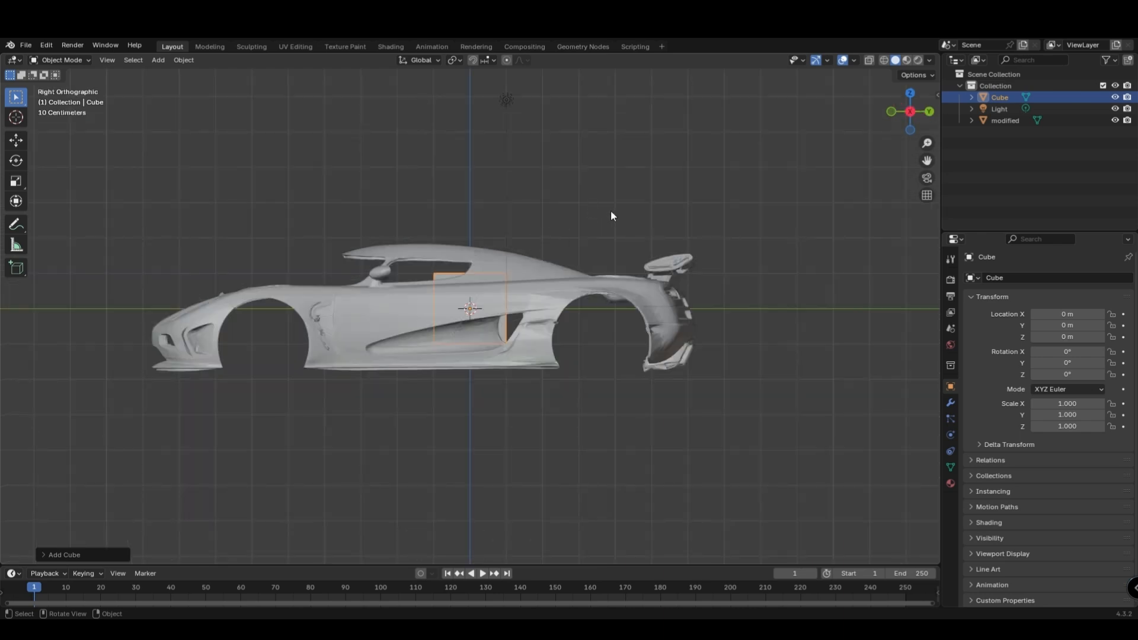
pyautogui.press('s')
pyautogui.press('z')
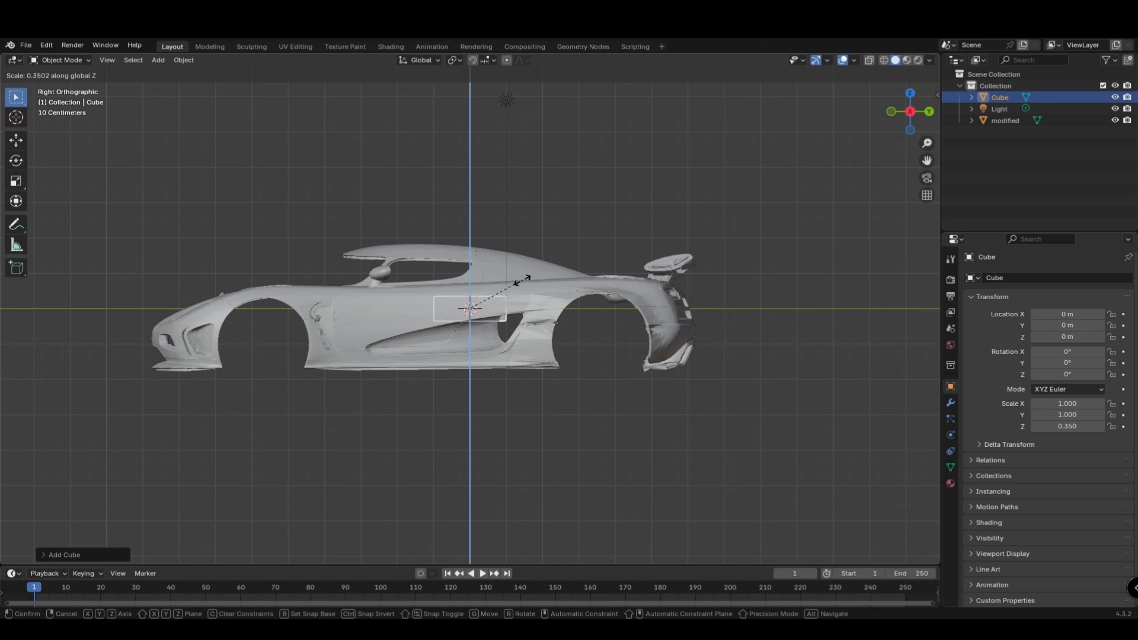
pyautogui.click(500, 294)
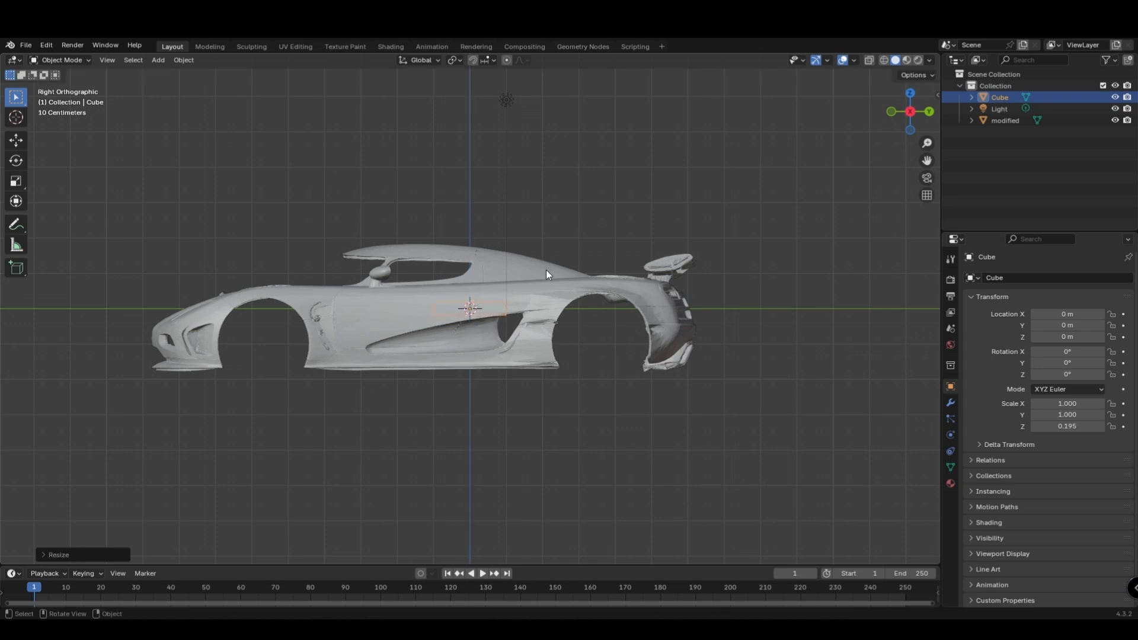
pyautogui.press('s')
pyautogui.press('x')
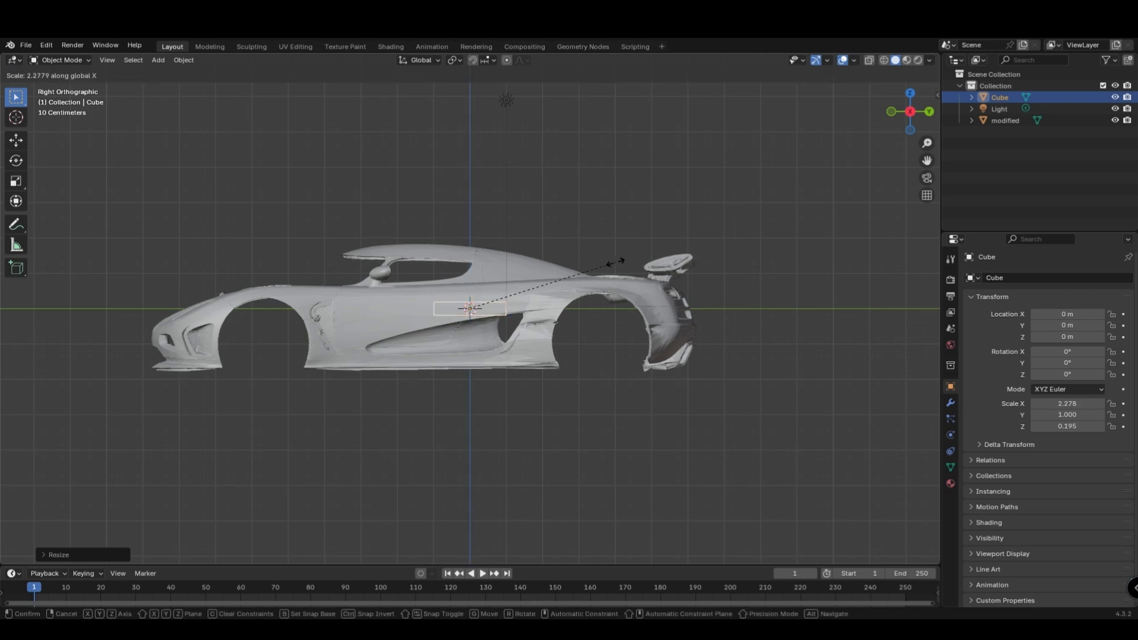
pyautogui.rightClick(566, 275)
# Stretch the flattened cube along the Y axis to a scale of about 2.865.
pyautogui.press('s')
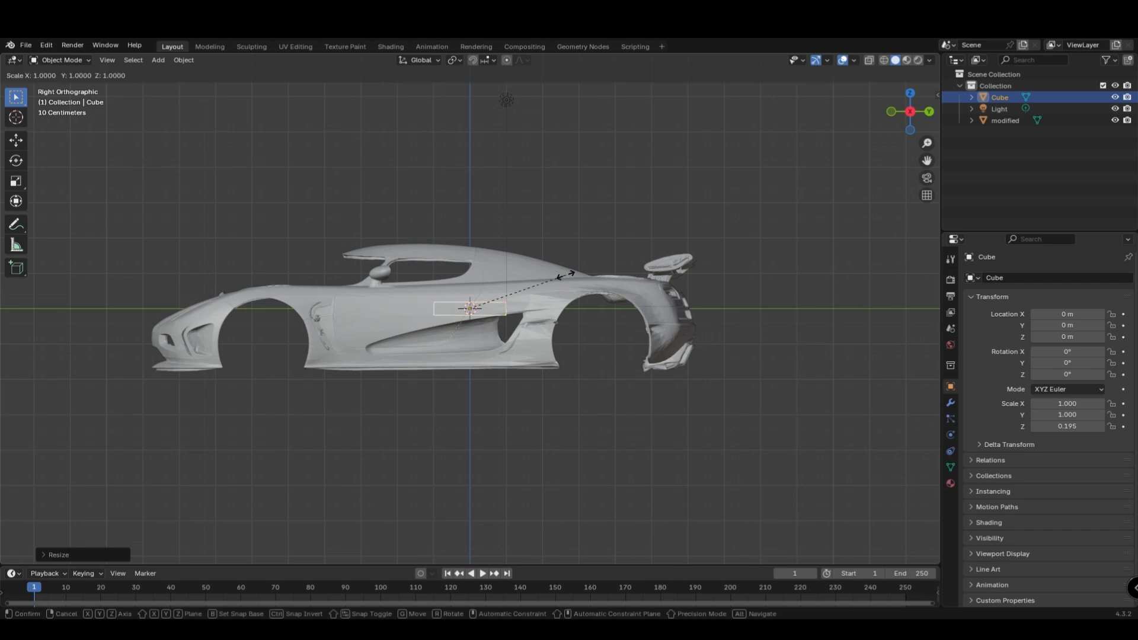
pyautogui.press('y')
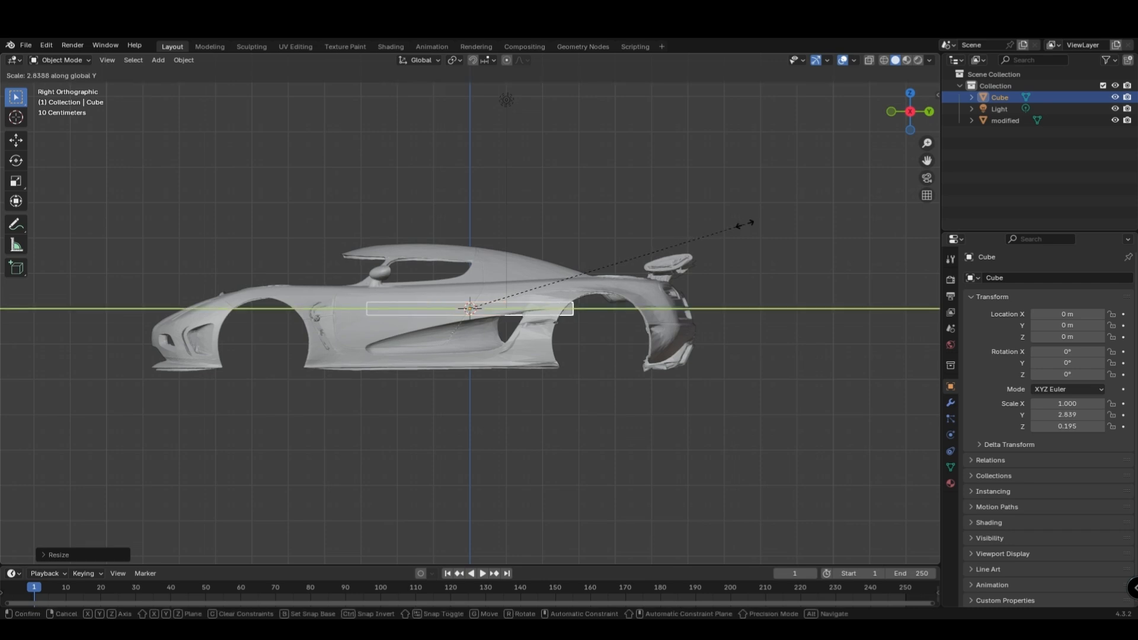
pyautogui.click(748, 223)
# Move the flattened cube to about -1.21 m in Z and -1.05 m in Y, behind the side skirt between the wheel arches.
pyautogui.press('g')
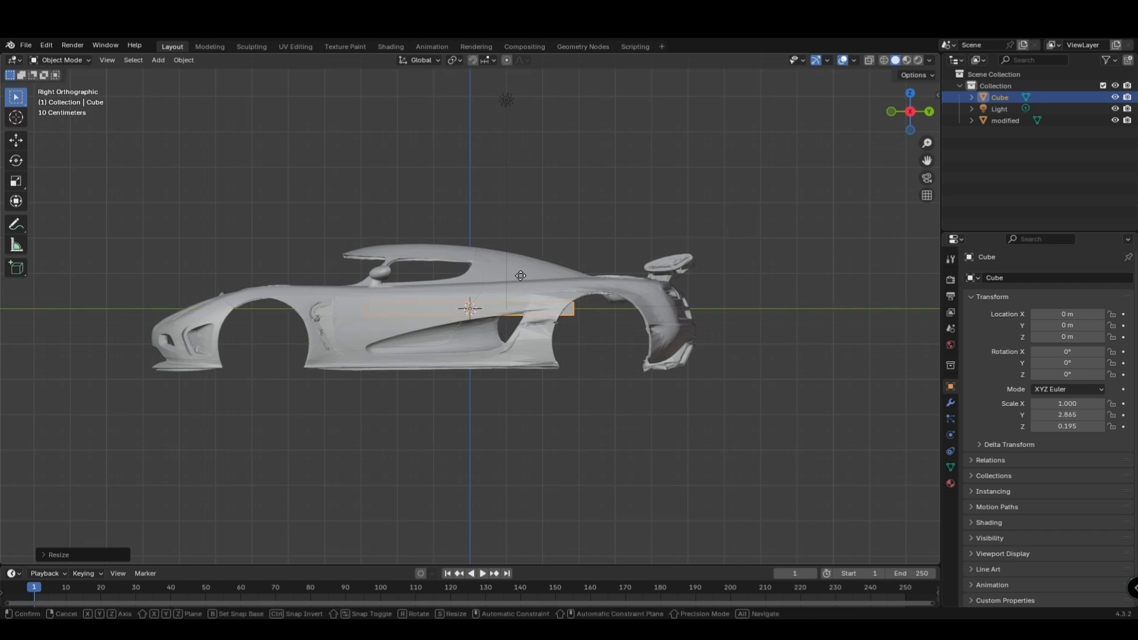
pyautogui.press('z')
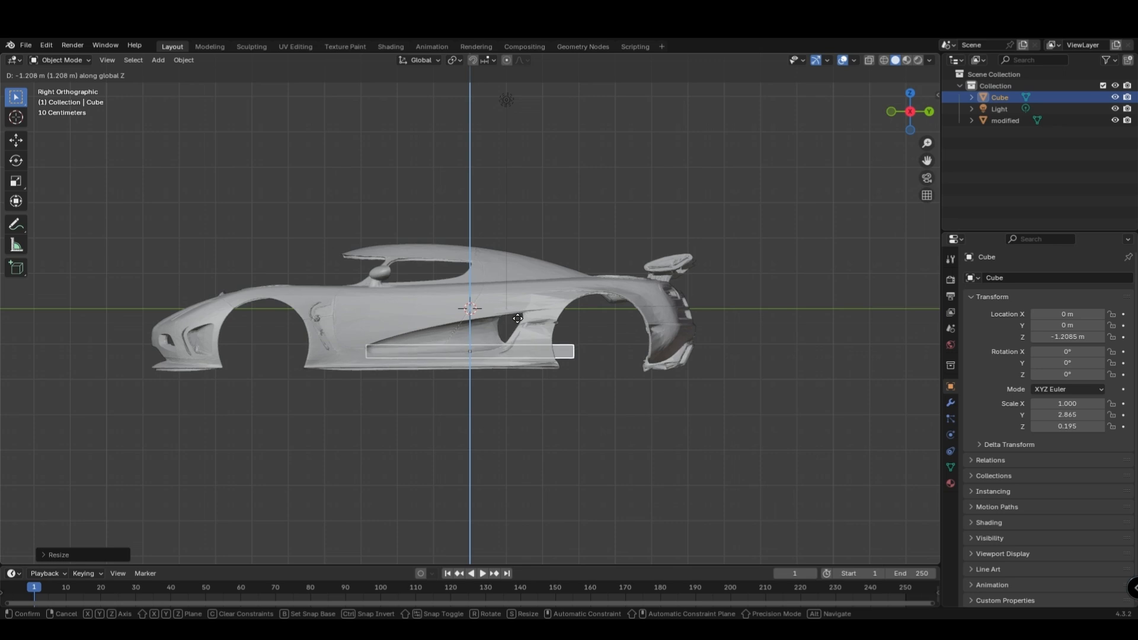
pyautogui.click(517, 318)
pyautogui.press('g')
pyautogui.press('y')
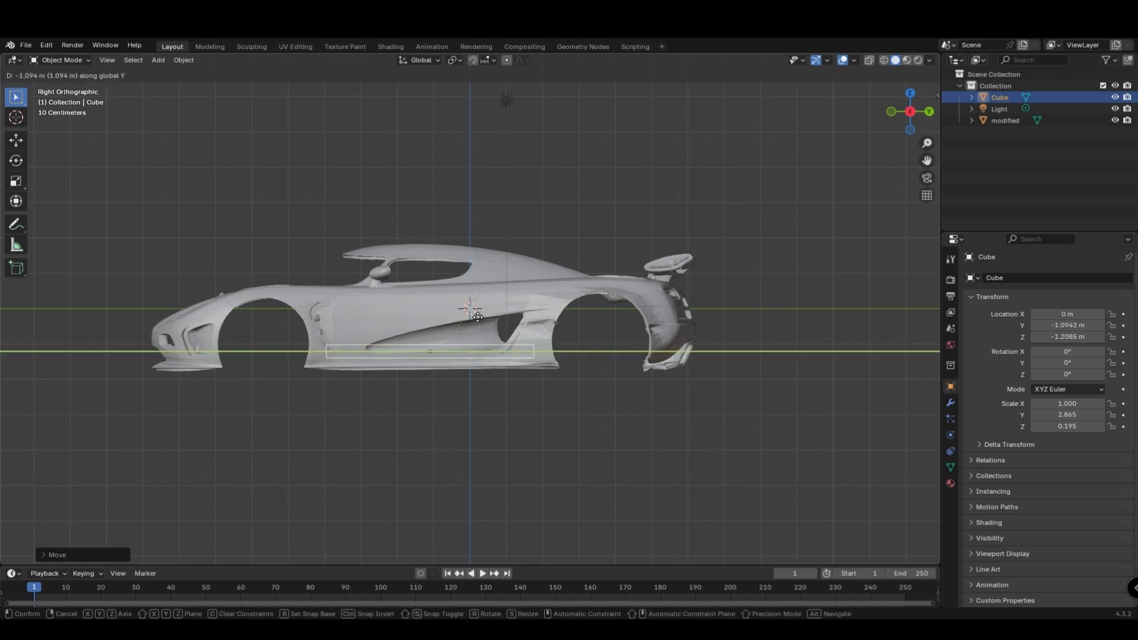
pyautogui.click(479, 318)
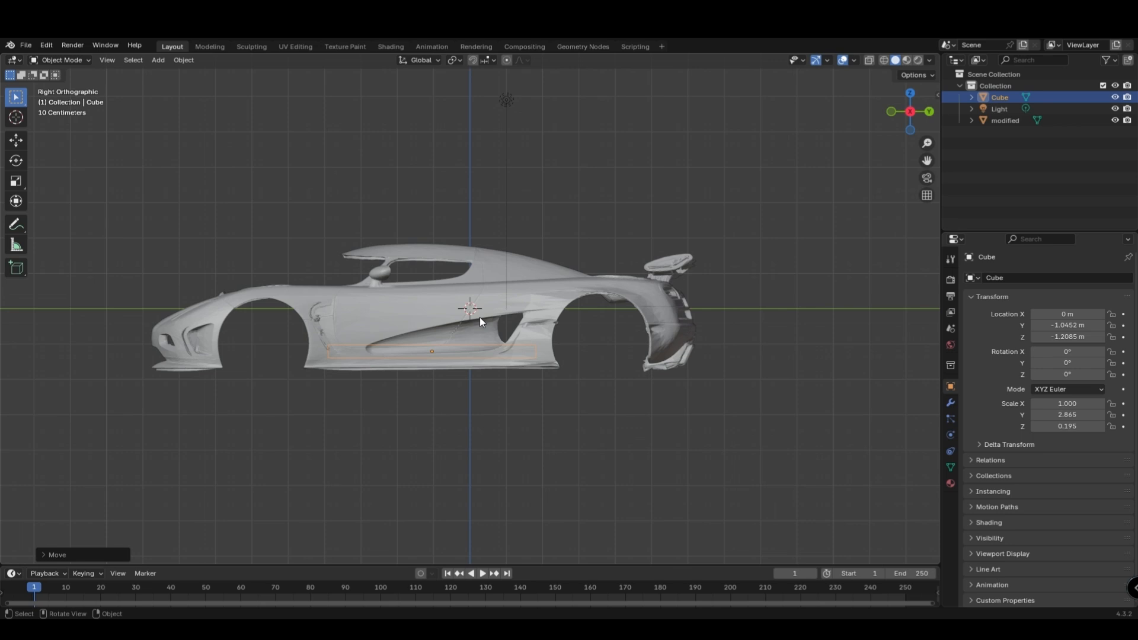
# Move the cube along the X axis to about -2.86 m so it overlaps one side of the car body, viewed from below.
pyautogui.press('KP_7')
pyautogui.click(911, 112)
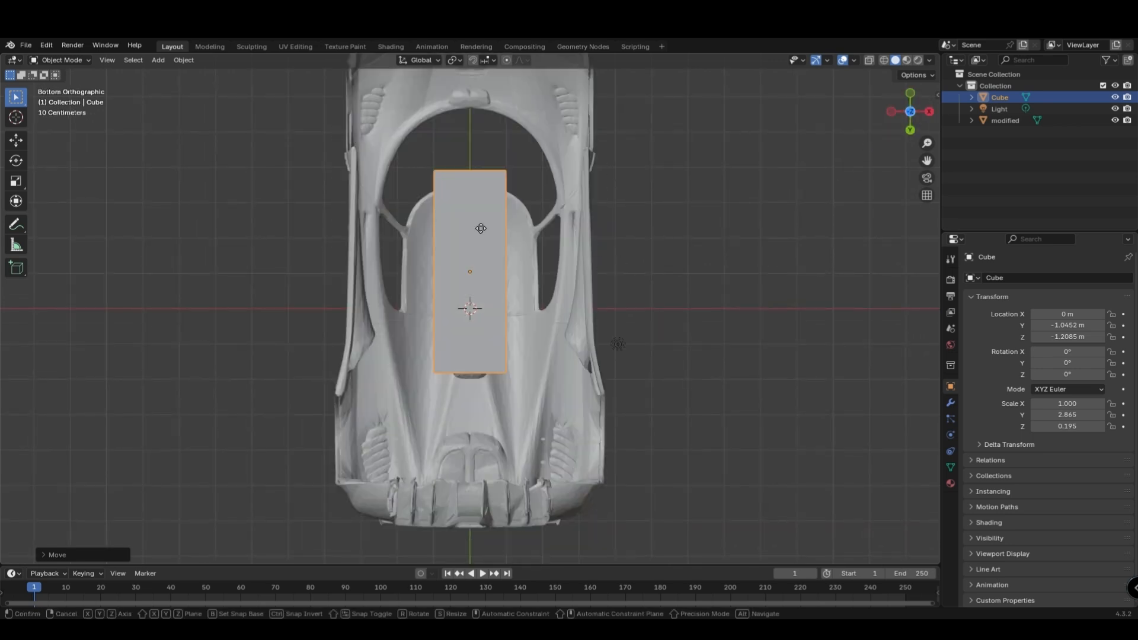
pyautogui.press('g')
pyautogui.press('x')
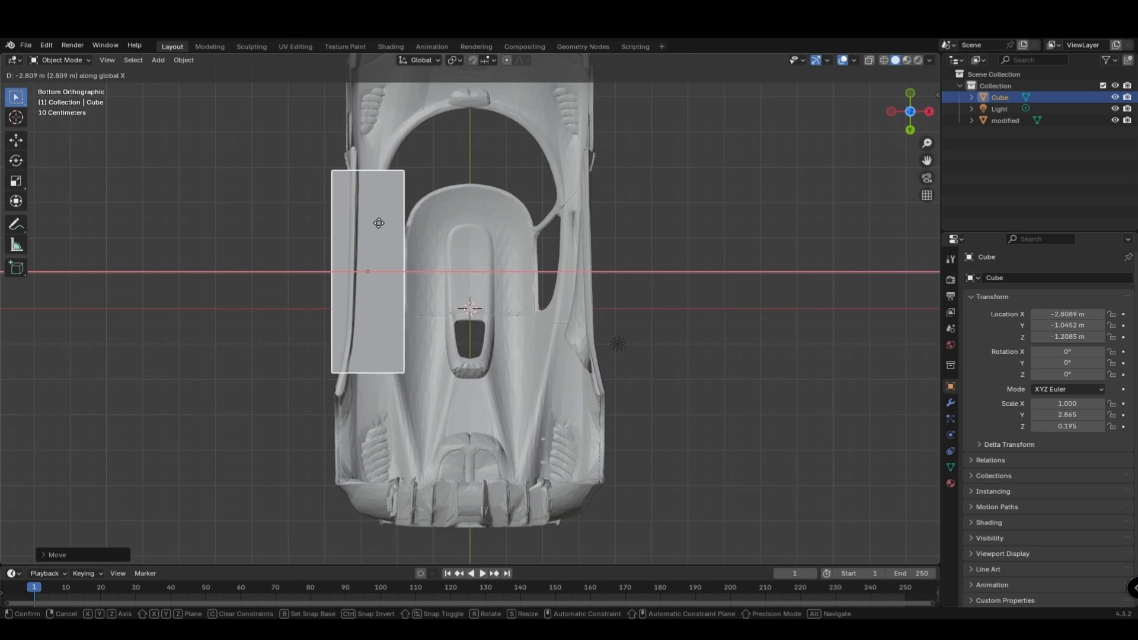
pyautogui.click(381, 224)
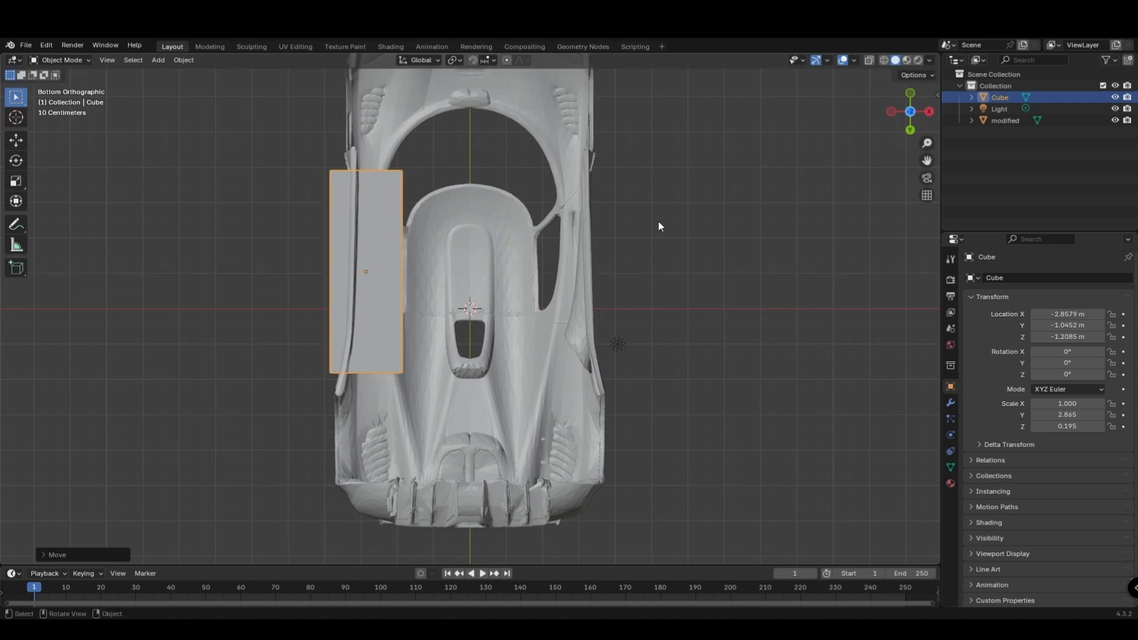
# Add a Boolean modifier to the car body with the Difference operation and Cube as its object.
pyautogui.moveTo(660, 226); pyautogui.dragTo(670, 391, button='middle')
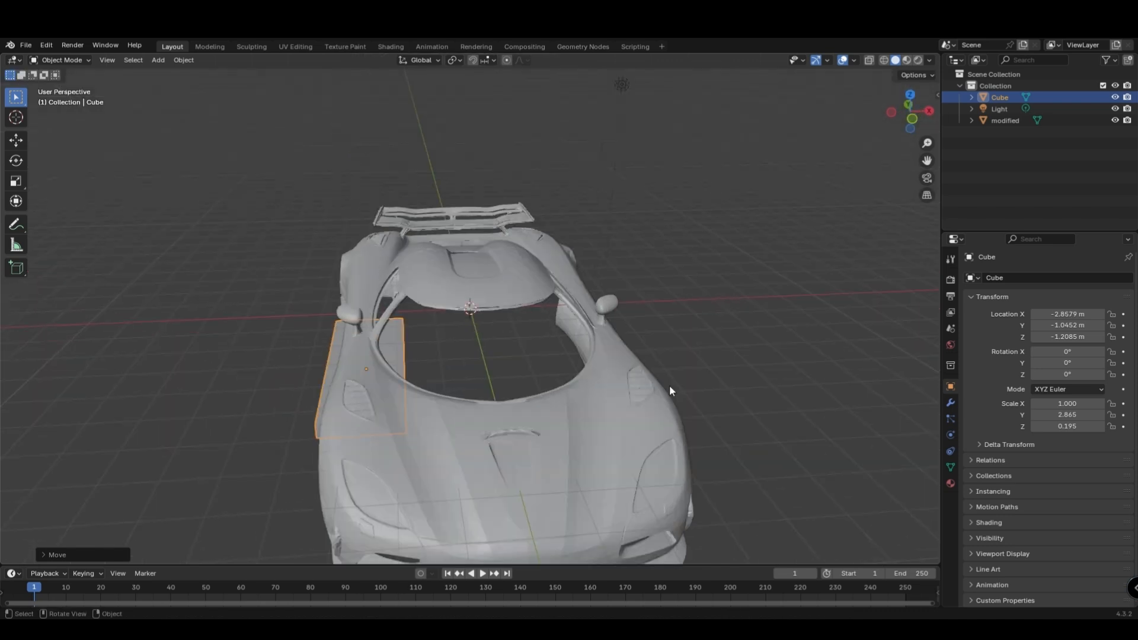
pyautogui.click(529, 288)
pyautogui.click(951, 404)
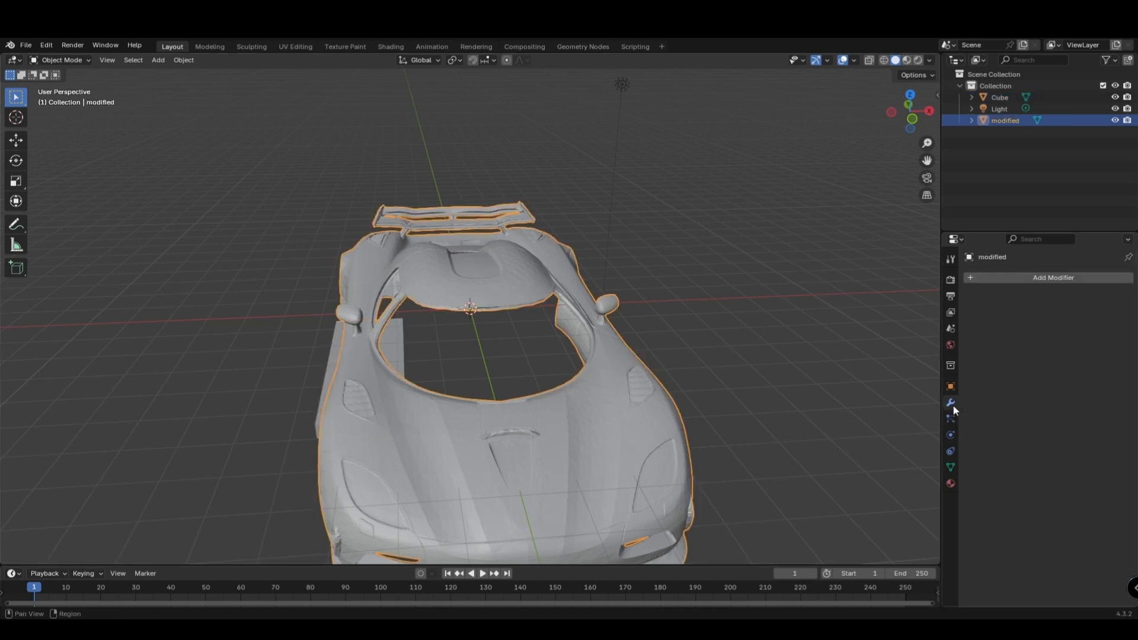
pyautogui.click(1039, 276)
pyautogui.moveTo(1037, 277)
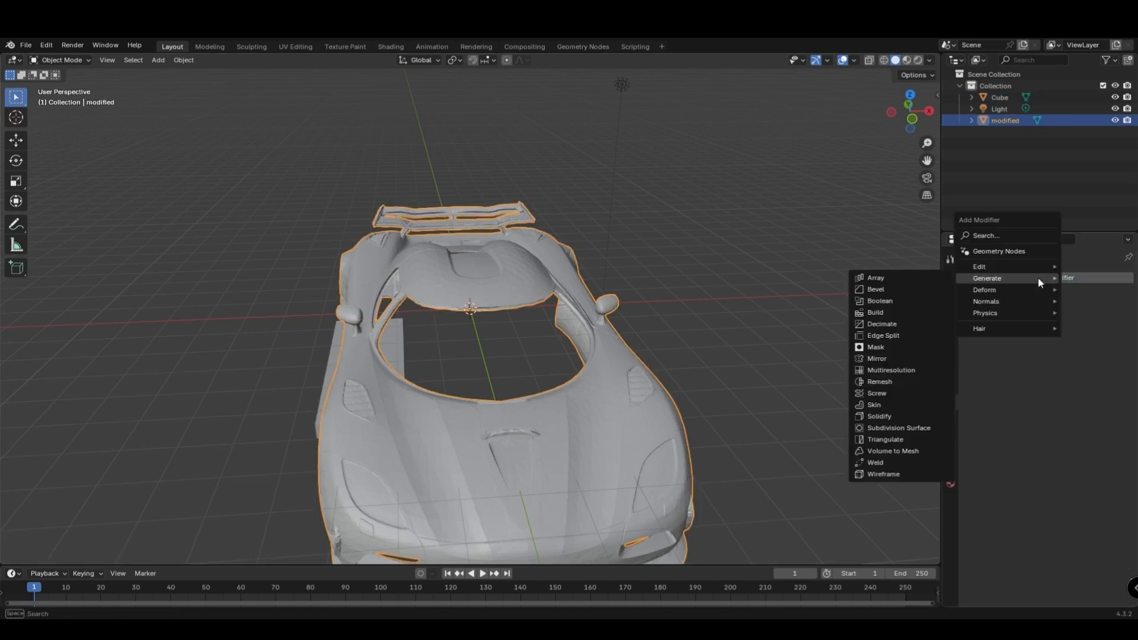
pyautogui.click(911, 300)
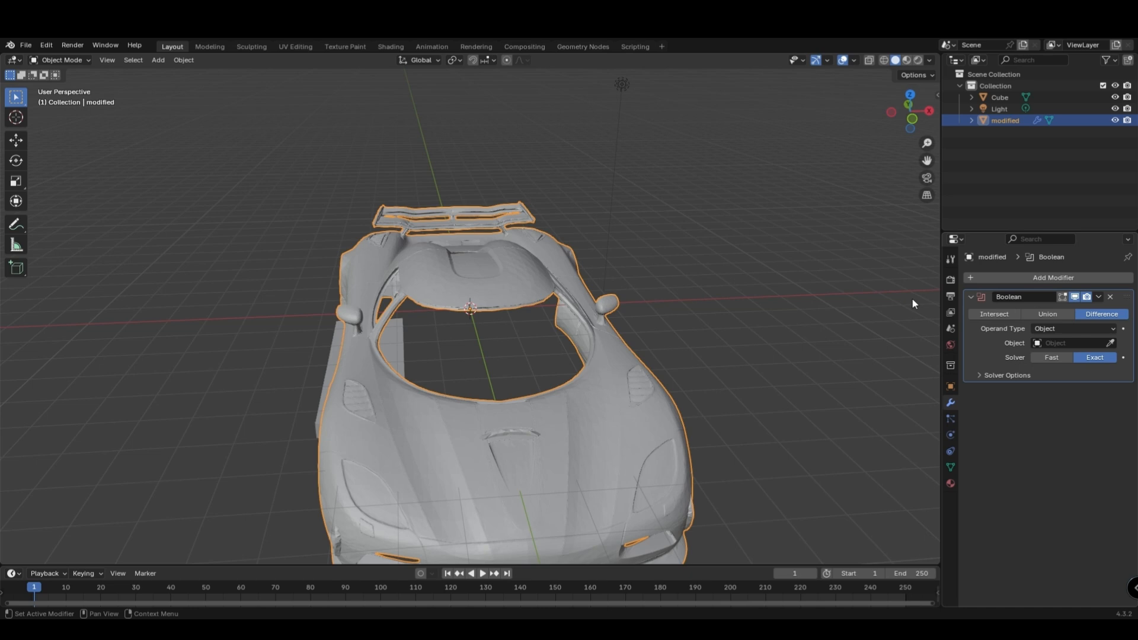
pyautogui.click(1064, 343)
pyautogui.click(980, 362)
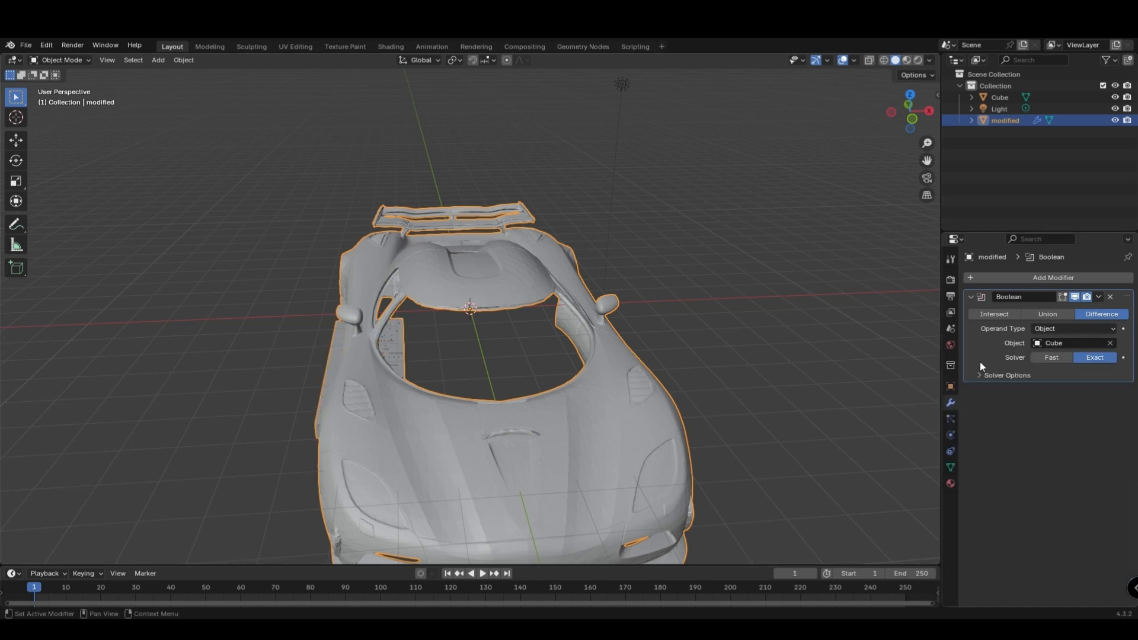
# Add a Mirror modifier on the X axis to the car body and move it above the Boolean modifier in the stack.
pyautogui.click(1098, 297)
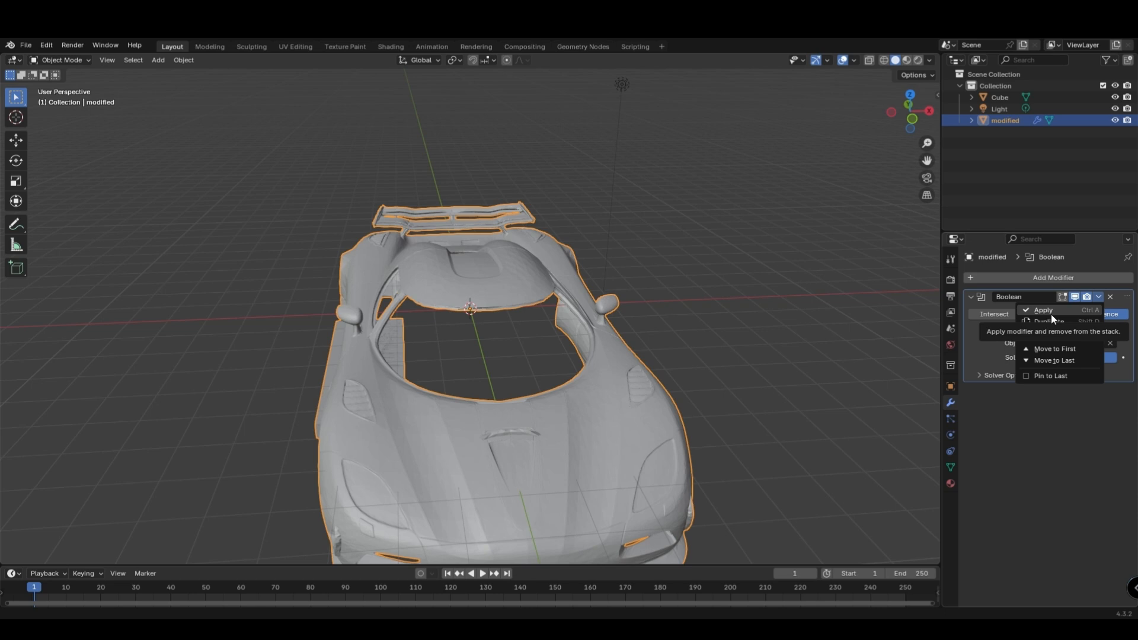
pyautogui.click(1048, 398)
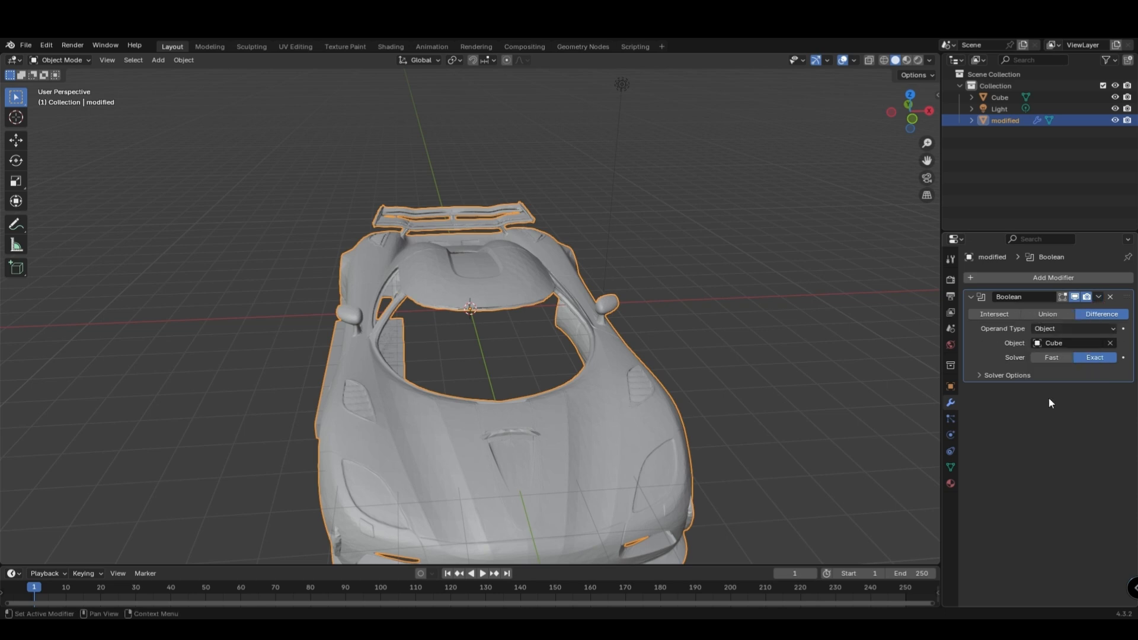
pyautogui.click(1049, 281)
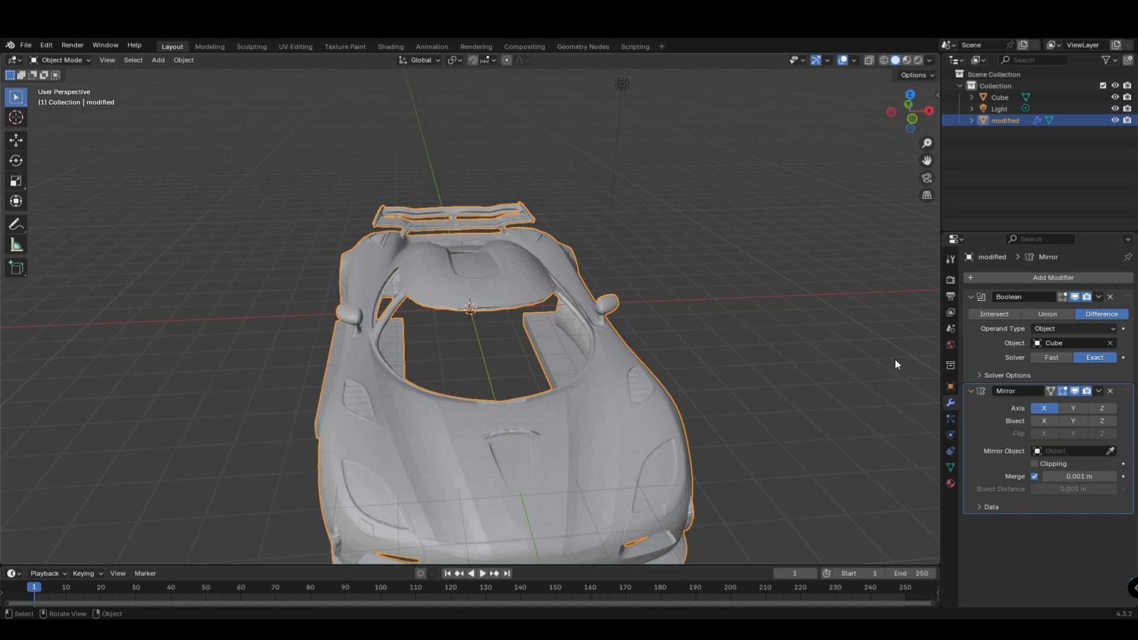
pyautogui.moveTo(1127, 393); pyautogui.dragTo(1120, 290)
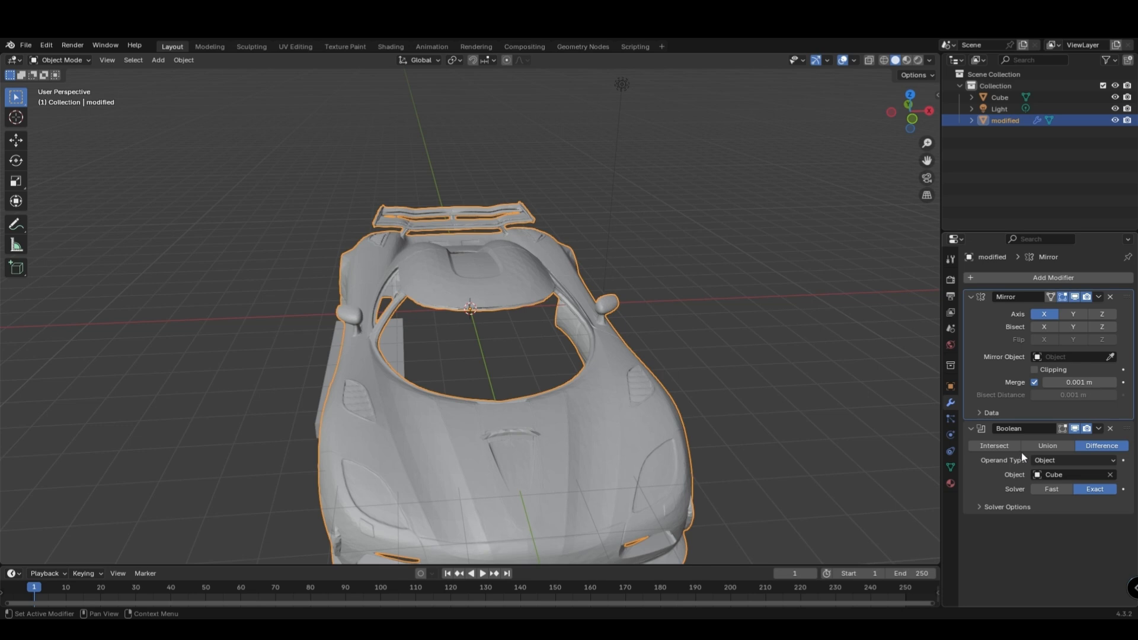
# Apply the Boolean Difference modifier that uses the Cube to the car body mesh.
pyautogui.click(1098, 430)
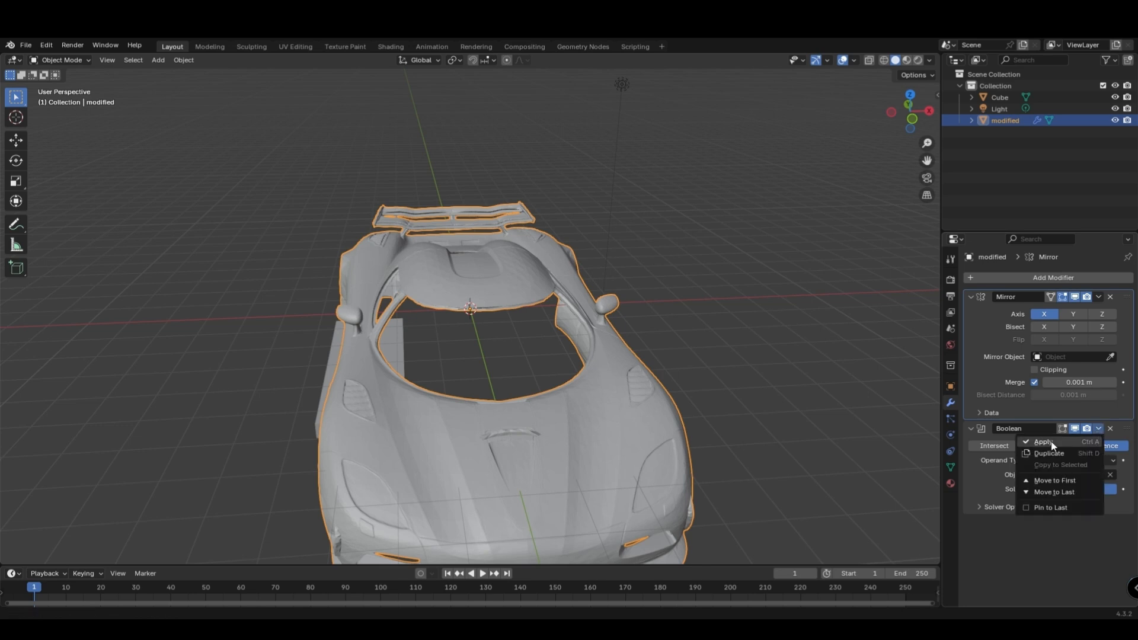
pyautogui.click(1053, 443)
pyautogui.moveTo(766, 443); pyautogui.dragTo(776, 444, button='middle')
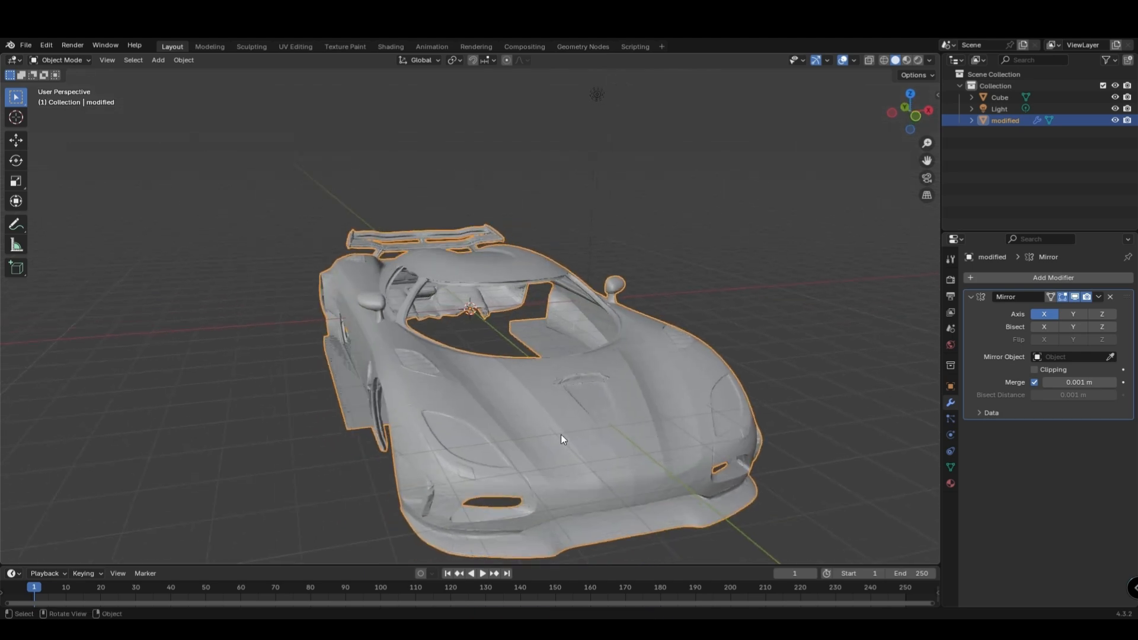
# Delete the outer corner vertices of the block protruding beside the car body in Edit Mode, then return to Object Mode.
pyautogui.press('Tab')
pyautogui.scroll(4, 359, 466)
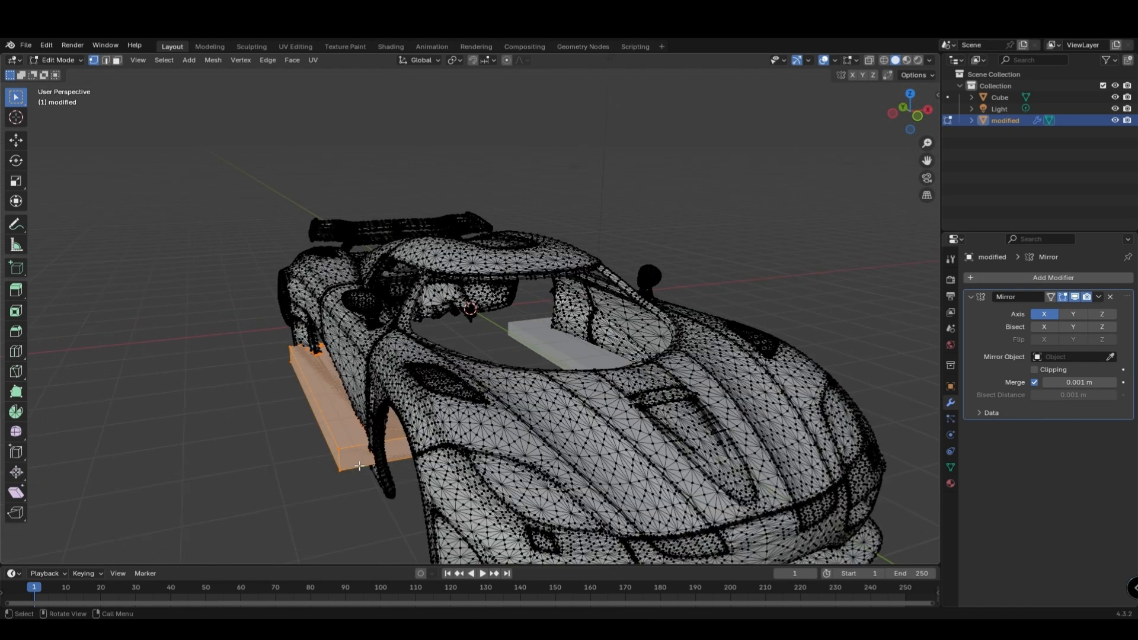
pyautogui.click(261, 358)
pyautogui.scroll(3, 267, 350)
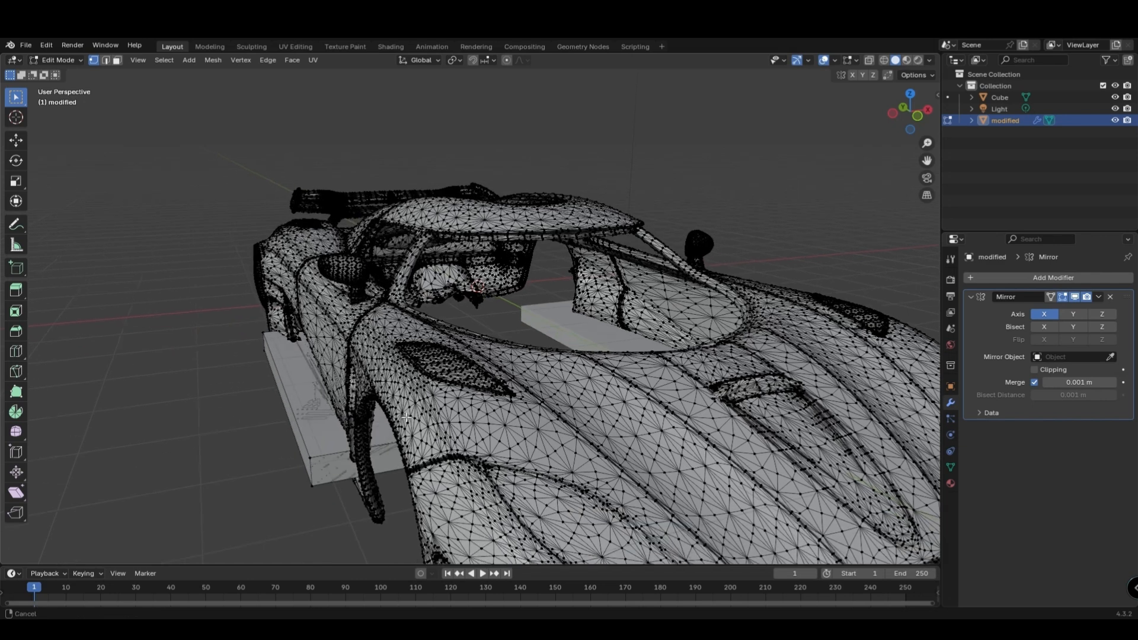
pyautogui.moveTo(256, 313); pyautogui.dragTo(284, 336)
pyautogui.keyDown('shift'); pyautogui.moveTo(323, 413); pyautogui.dragTo(349, 456); pyautogui.keyUp('shift')
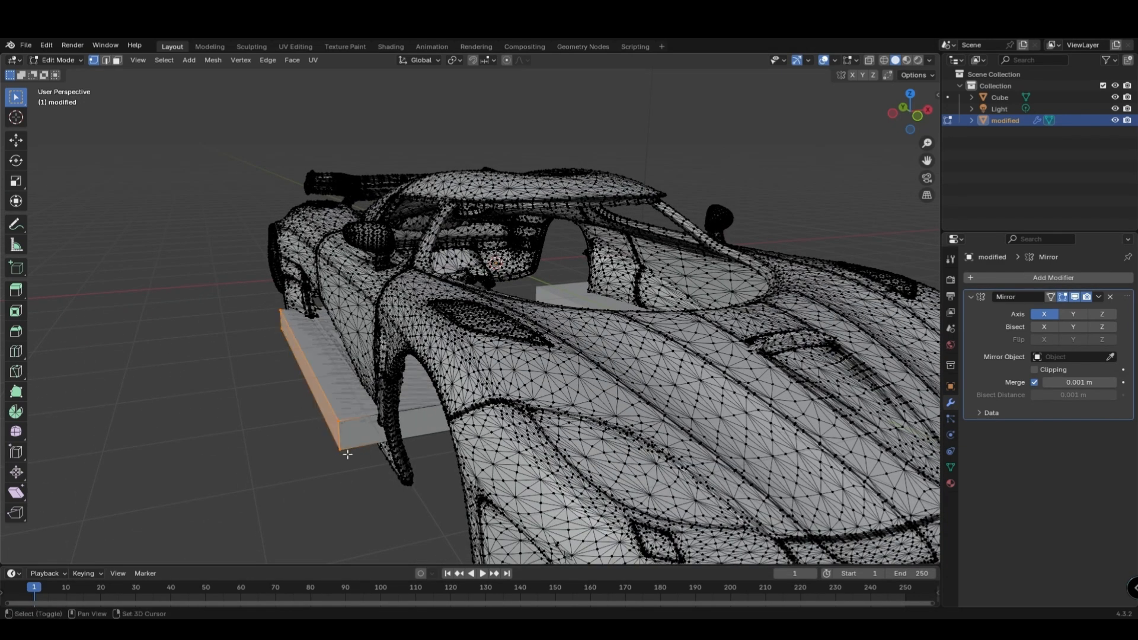
pyautogui.press('x')
pyautogui.click(333, 456)
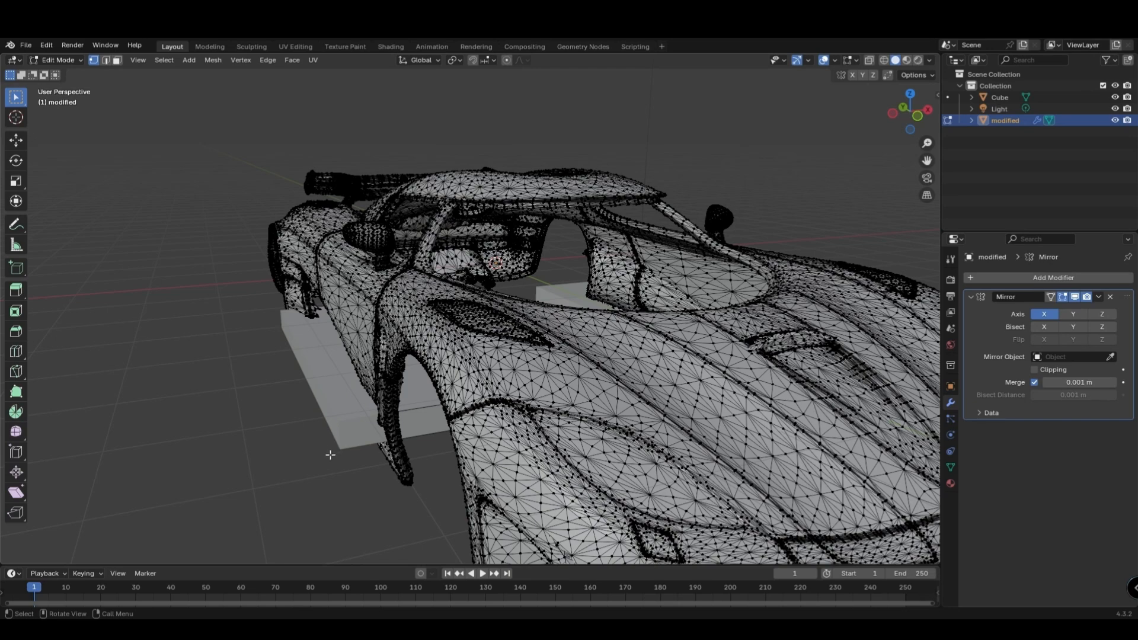
pyautogui.moveTo(330, 450); pyautogui.dragTo(319, 462, button='middle')
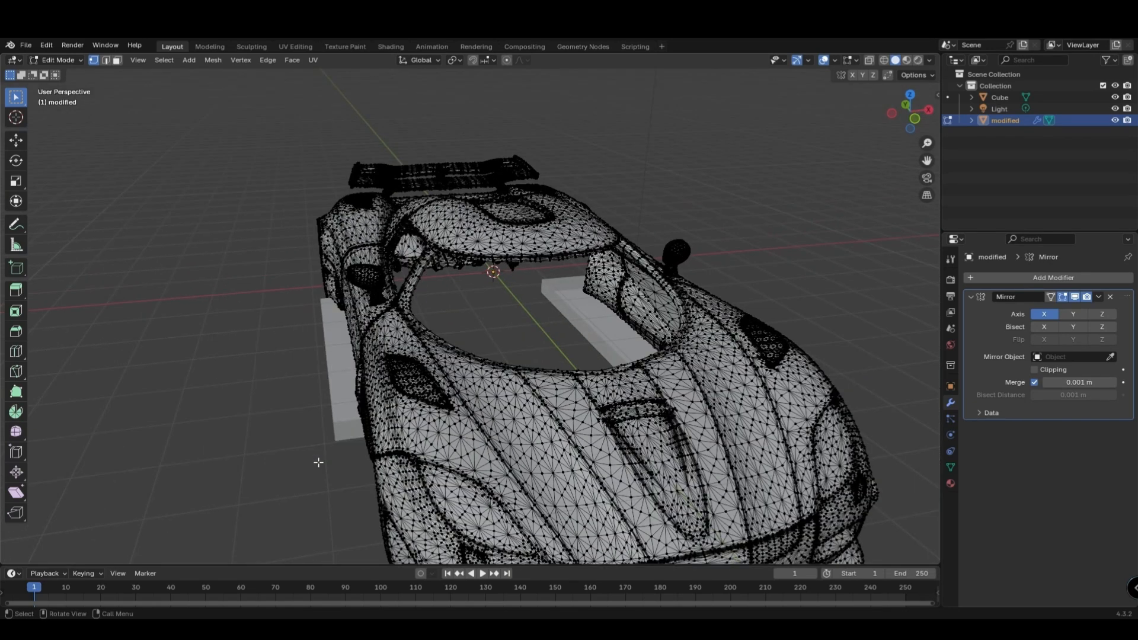
pyautogui.press('Tab')
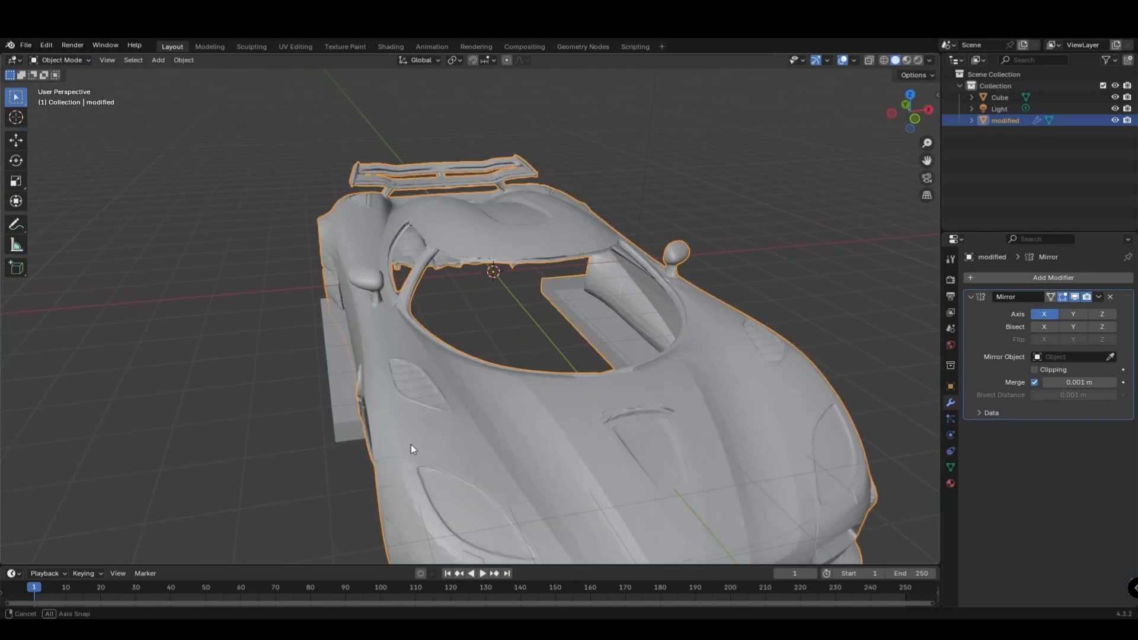
# Delete the Cube object from the scene, leaving the modified car body and the light.
pyautogui.click(990, 99)
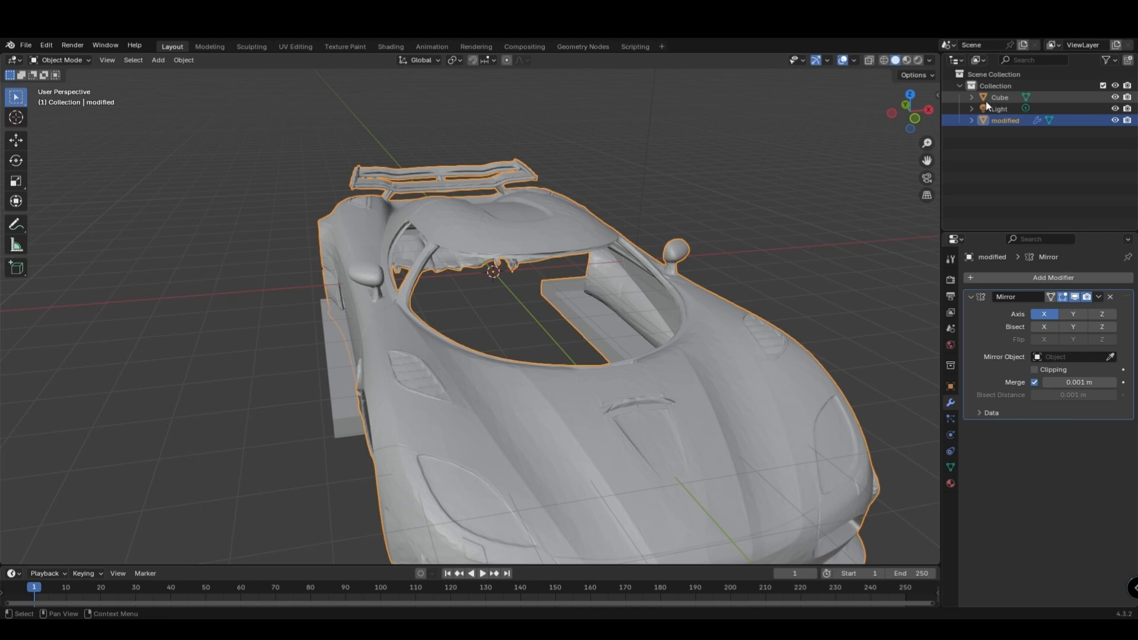
pyautogui.press('Delete')
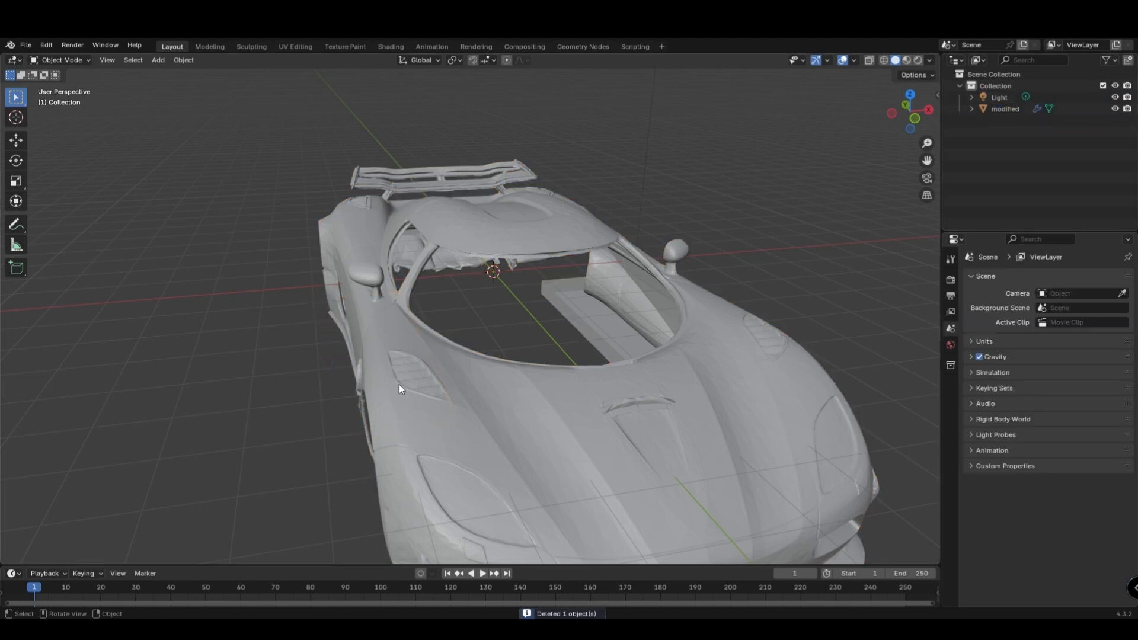
pyautogui.moveTo(400, 384); pyautogui.dragTo(563, 415, button='middle')
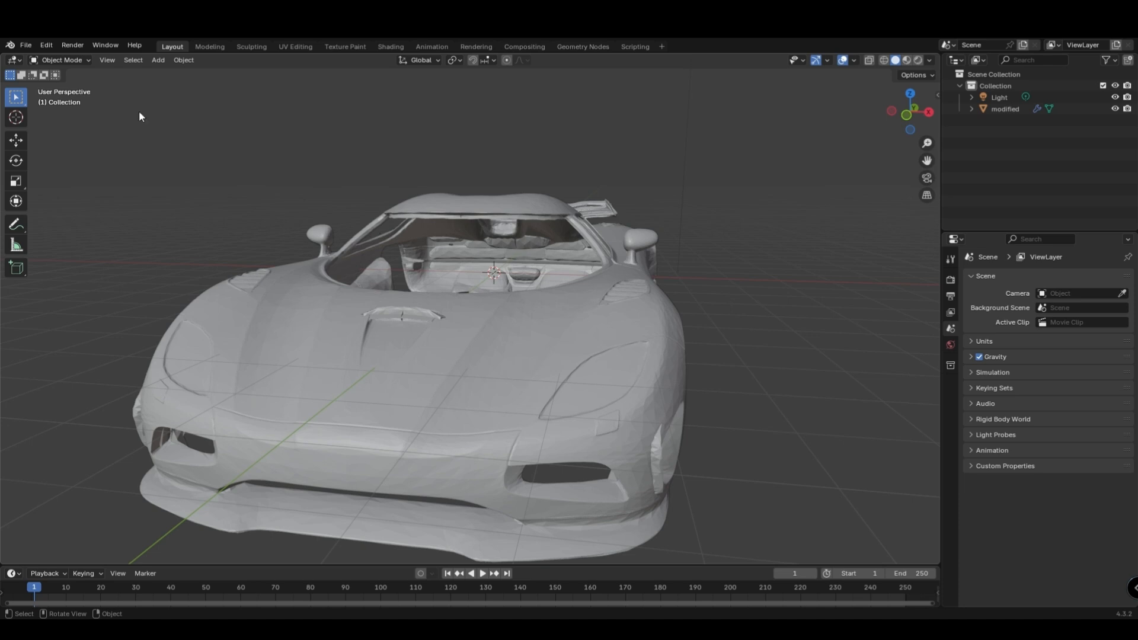
# Start an STL export in the Koenigsegg Agera X files folder, taking modified.stl as the base file name.
pyautogui.click(25, 45)
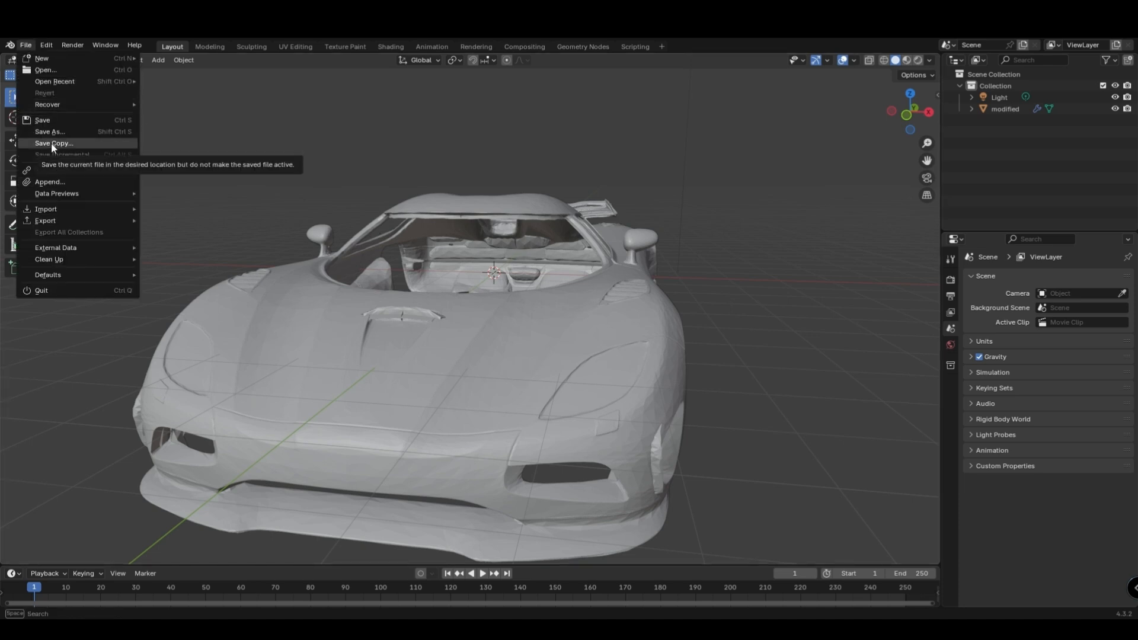
pyautogui.moveTo(44, 221)
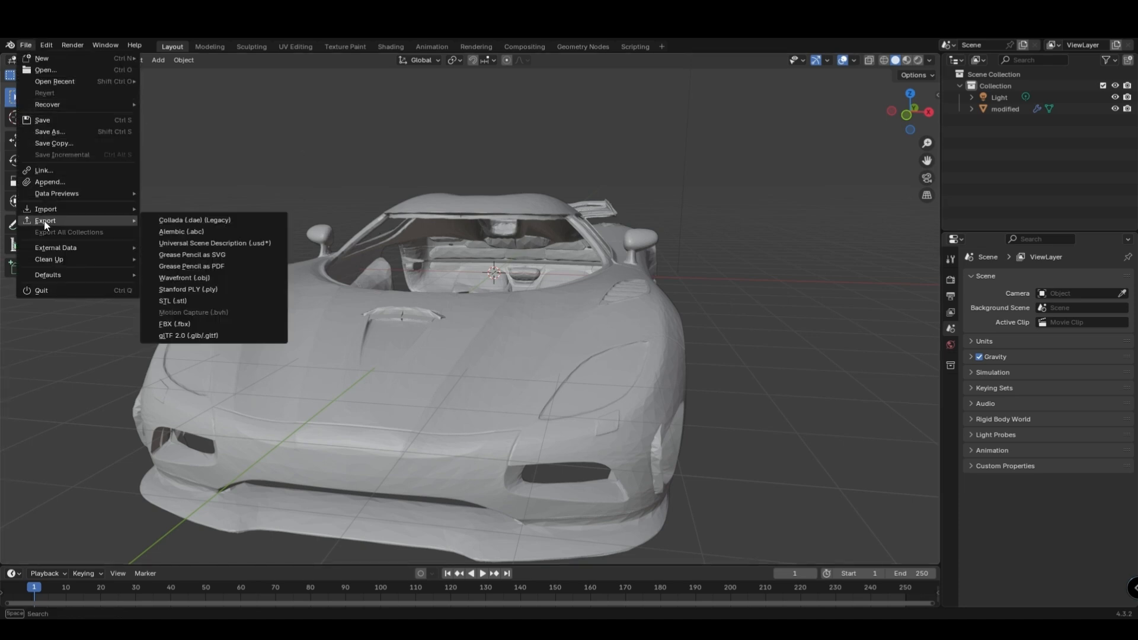
pyautogui.click(182, 301)
pyautogui.click(299, 255)
pyautogui.click(439, 200)
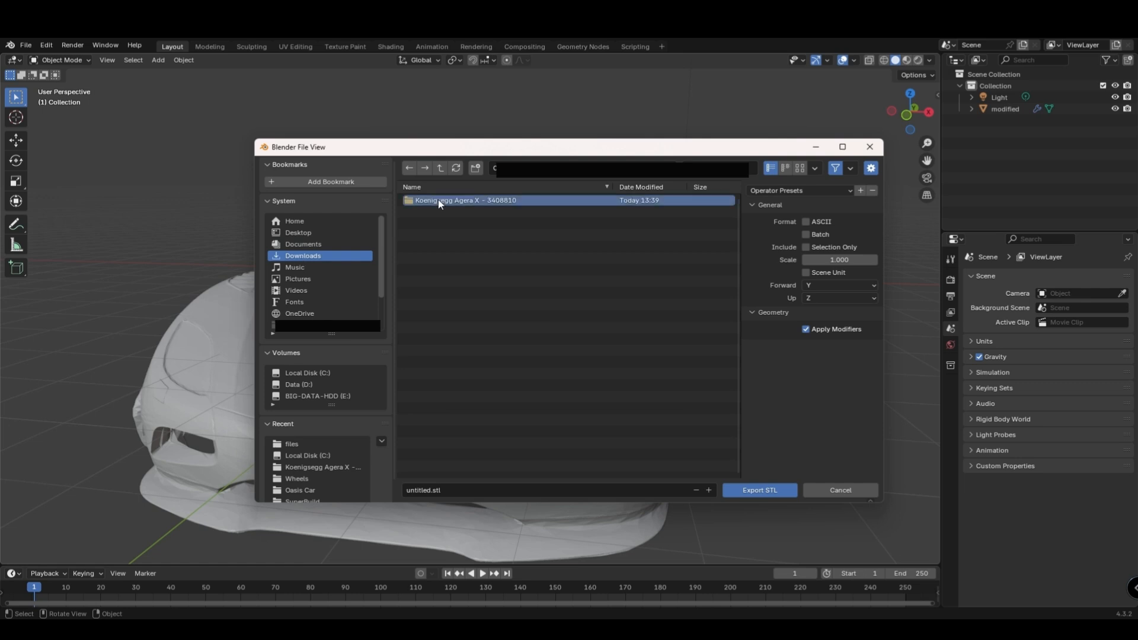
pyautogui.doubleClick(439, 200)
pyautogui.doubleClick(438, 200)
pyautogui.click(435, 223)
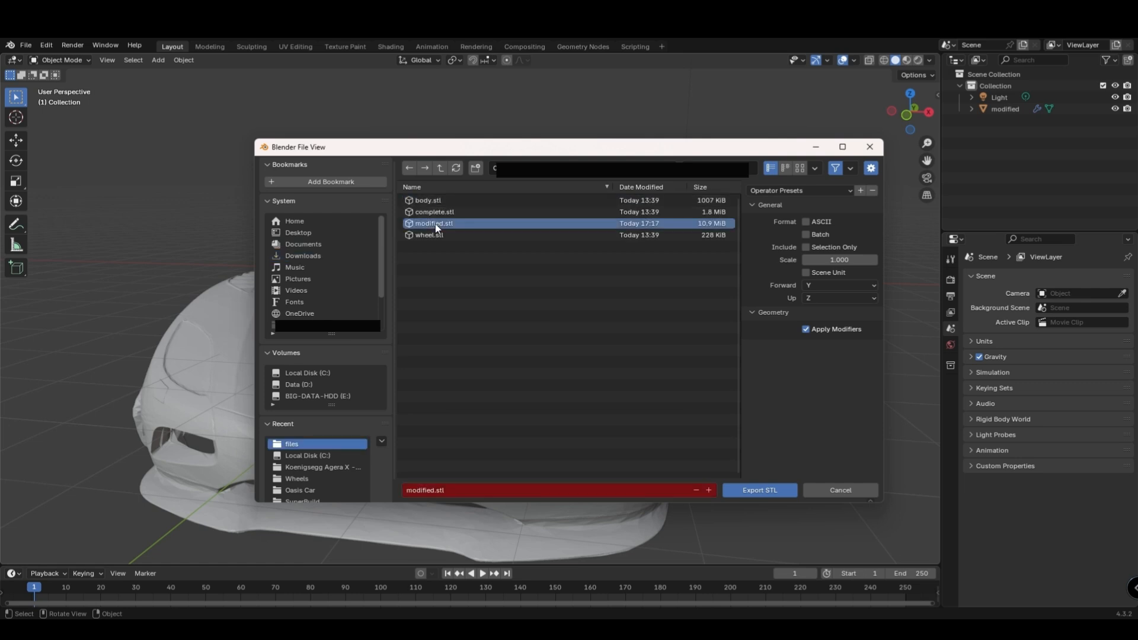
# Name the export modified-with mount.stl and export the car body as STL.
pyautogui.click(434, 491)
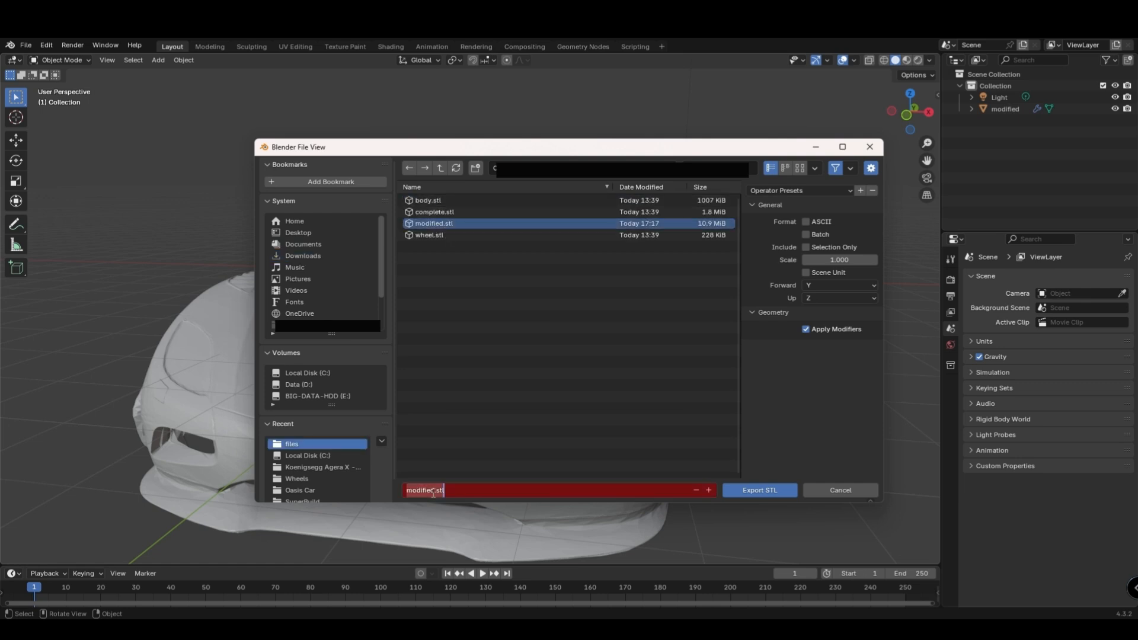
pyautogui.click(434, 490)
pyautogui.write('-with mount')
pyautogui.press('Return')
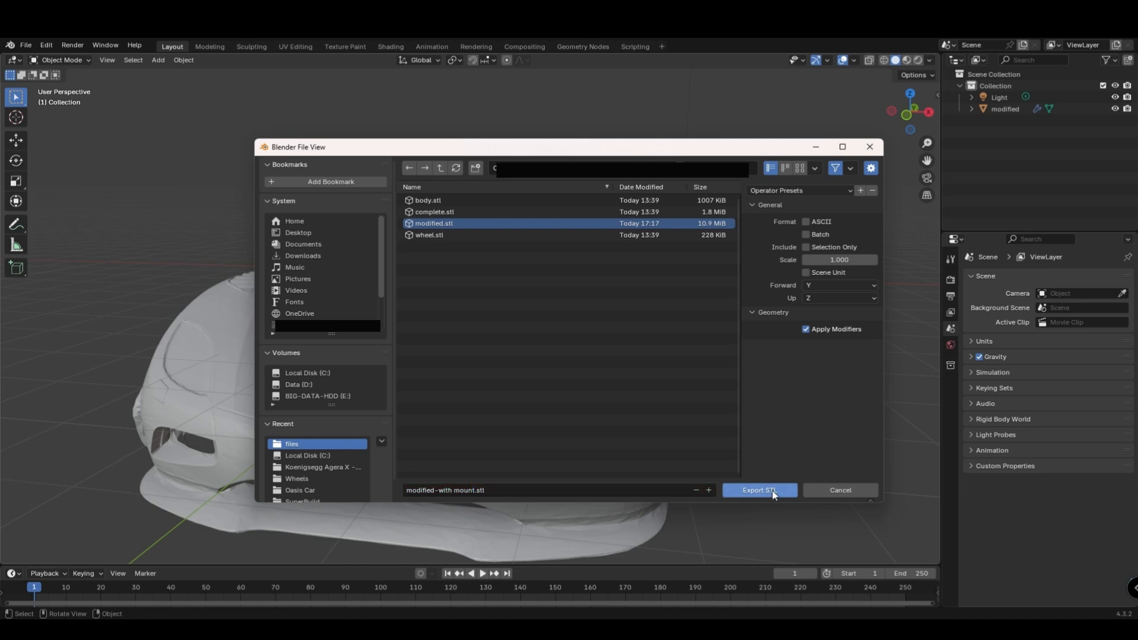
pyautogui.click(768, 490)
pyautogui.moveTo(696, 383); pyautogui.dragTo(662, 374, button='middle')
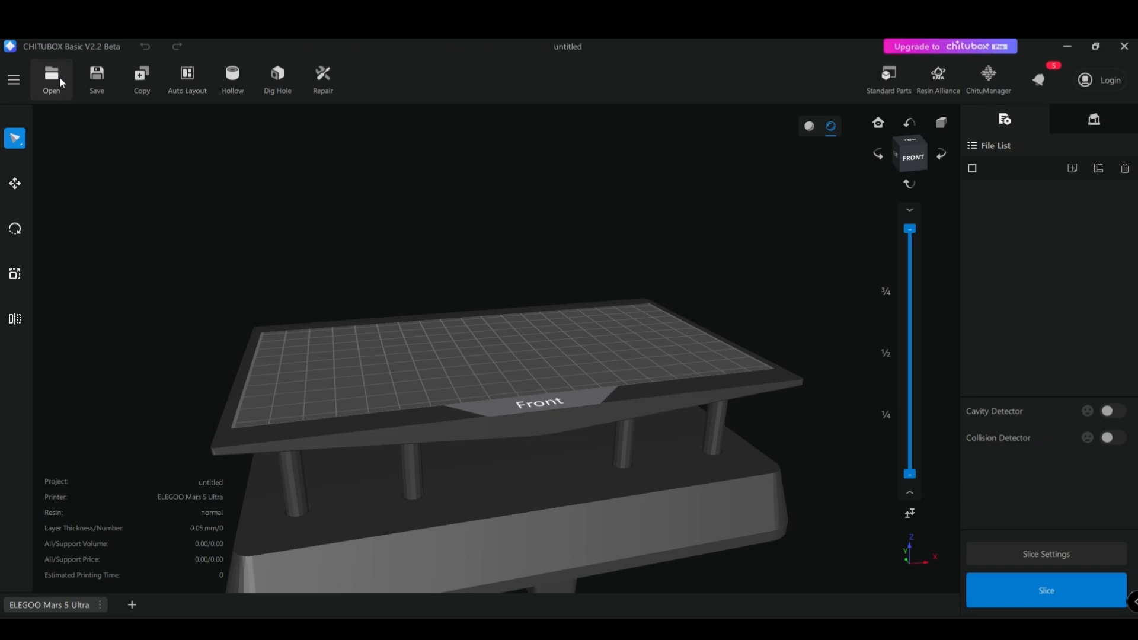
# Switch to CHITUBOX and open modified-with mount.stl on the ELEGOO Mars 5 Ultra build plate.
pyautogui.click(51, 78)
pyautogui.click(157, 145)
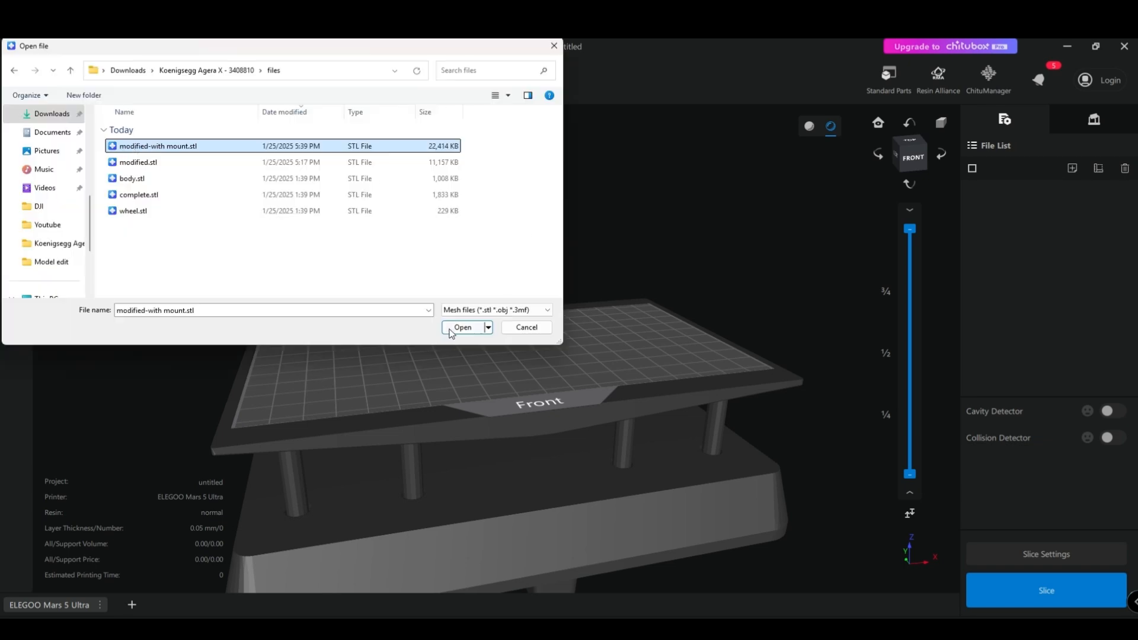
pyautogui.click(453, 327)
pyautogui.click(685, 155)
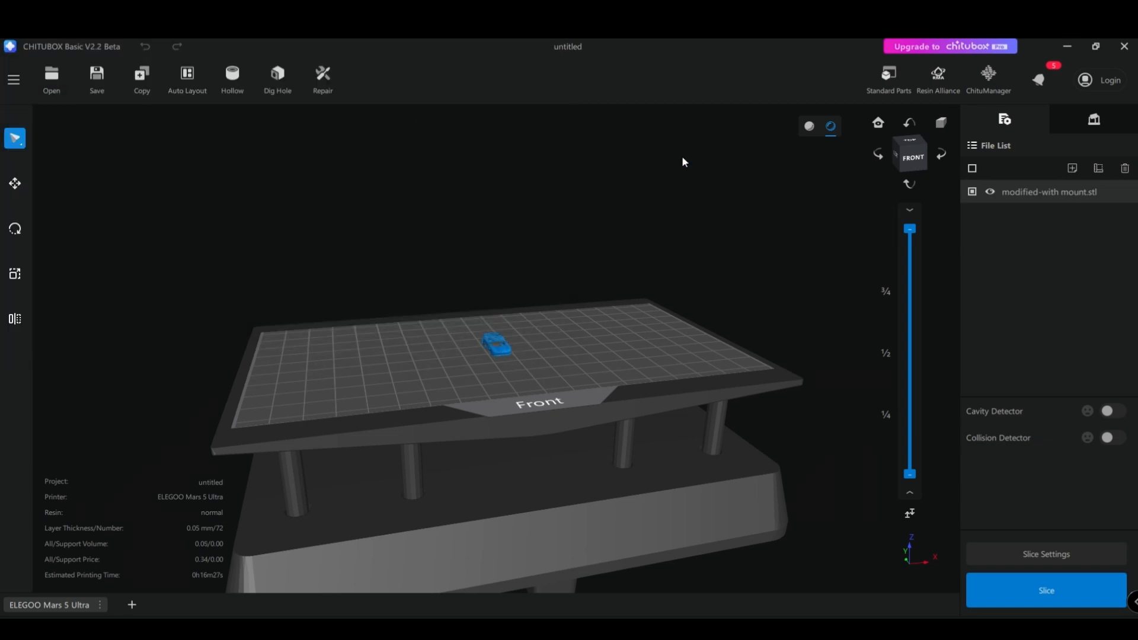
# Scale the car body with locked ratio to a Y size of 130 mm.
pyautogui.click(15, 273)
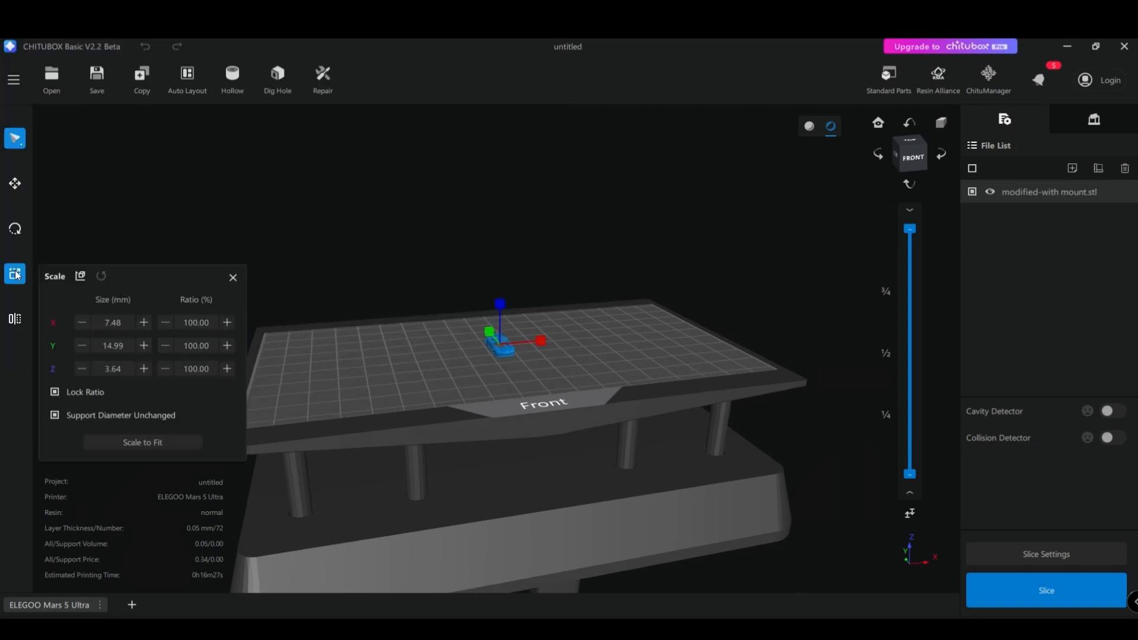
pyautogui.doubleClick(134, 346)
pyautogui.write('130')
pyautogui.press('Return')
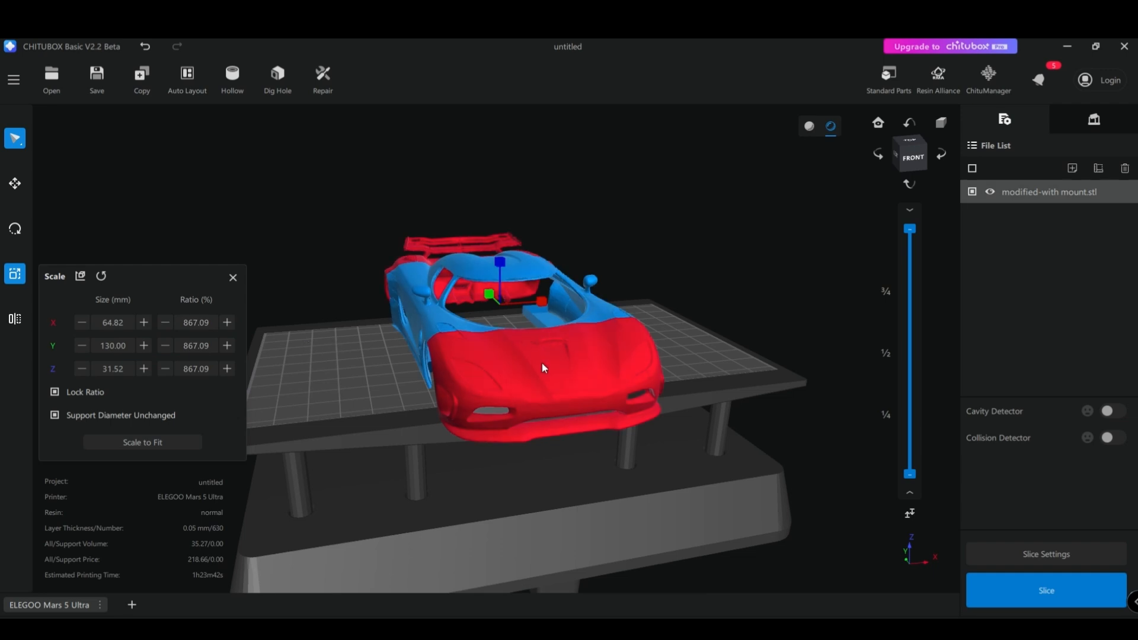
# Rotate the car body by -90° about the X axis so it stands upright on the build plate.
pyautogui.click(15, 228)
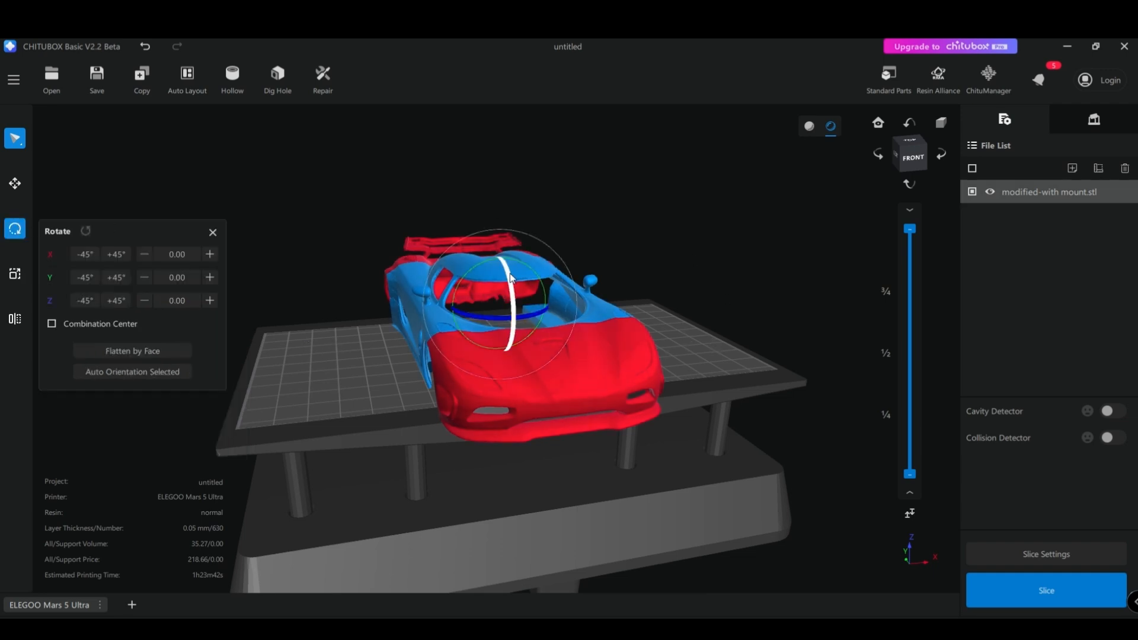
pyautogui.click(85, 254)
pyautogui.click(85, 254)
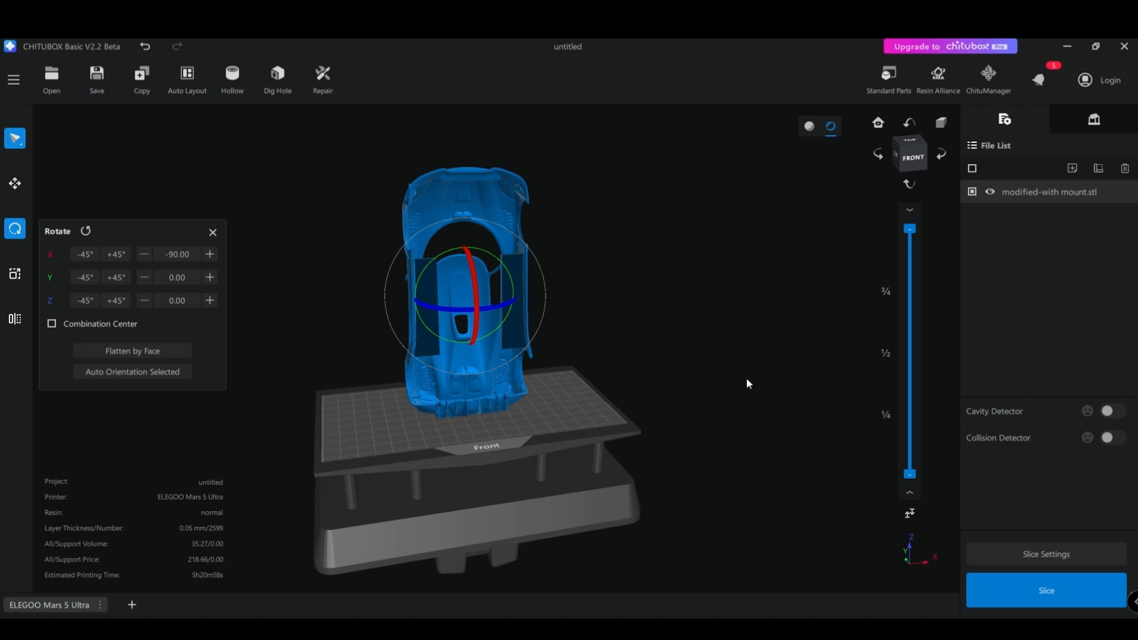
# Generate automatic Light supports for the upright car body with the auto support mode +All.
pyautogui.click(1066, 588)
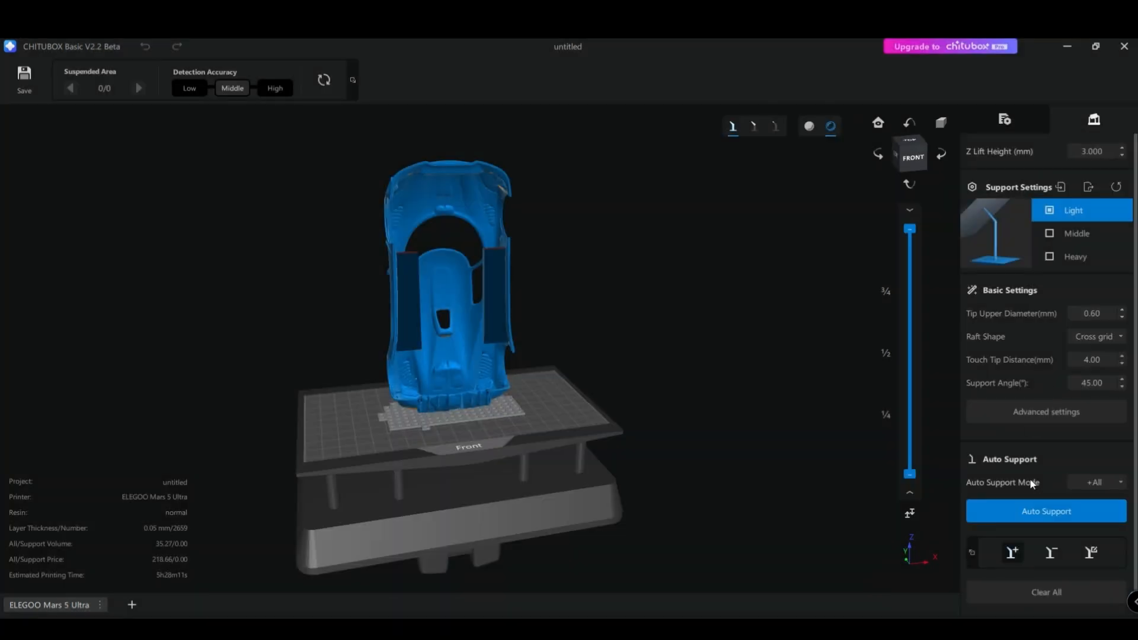
pyautogui.click(1033, 513)
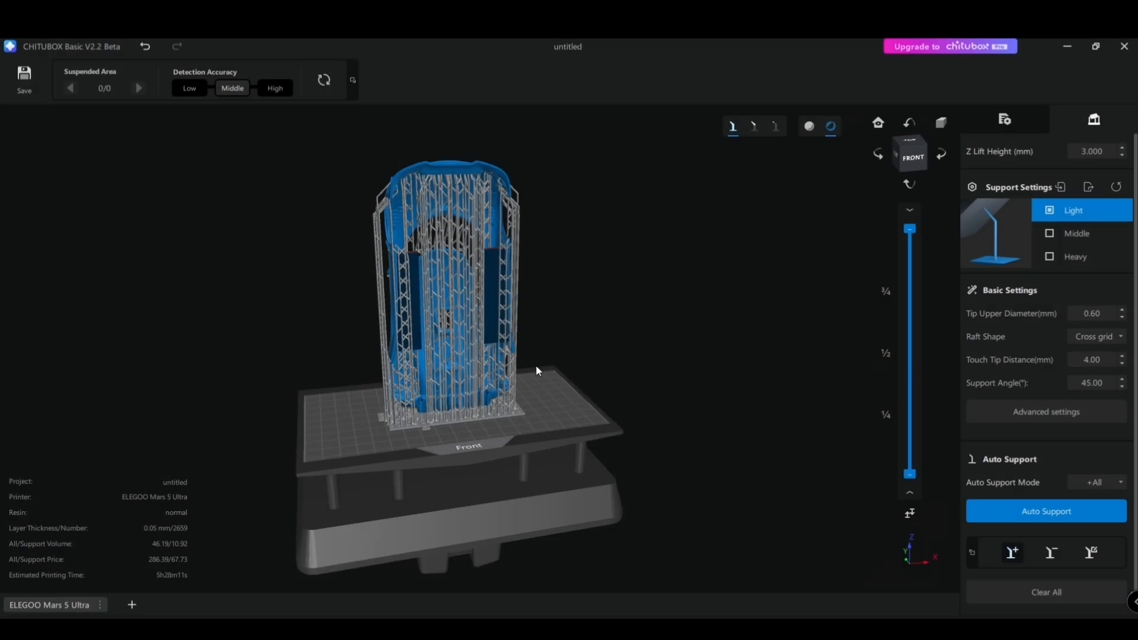
# Slice the supported car body and inspect its uppermost layers in the slice preview.
pyautogui.click(1006, 120)
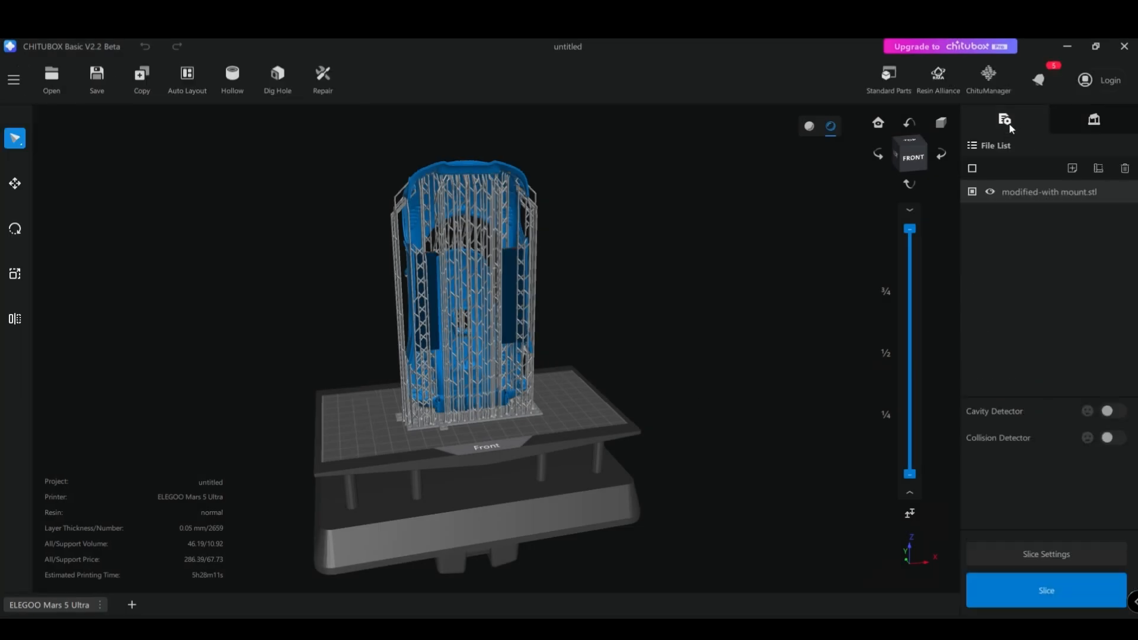
pyautogui.click(1047, 593)
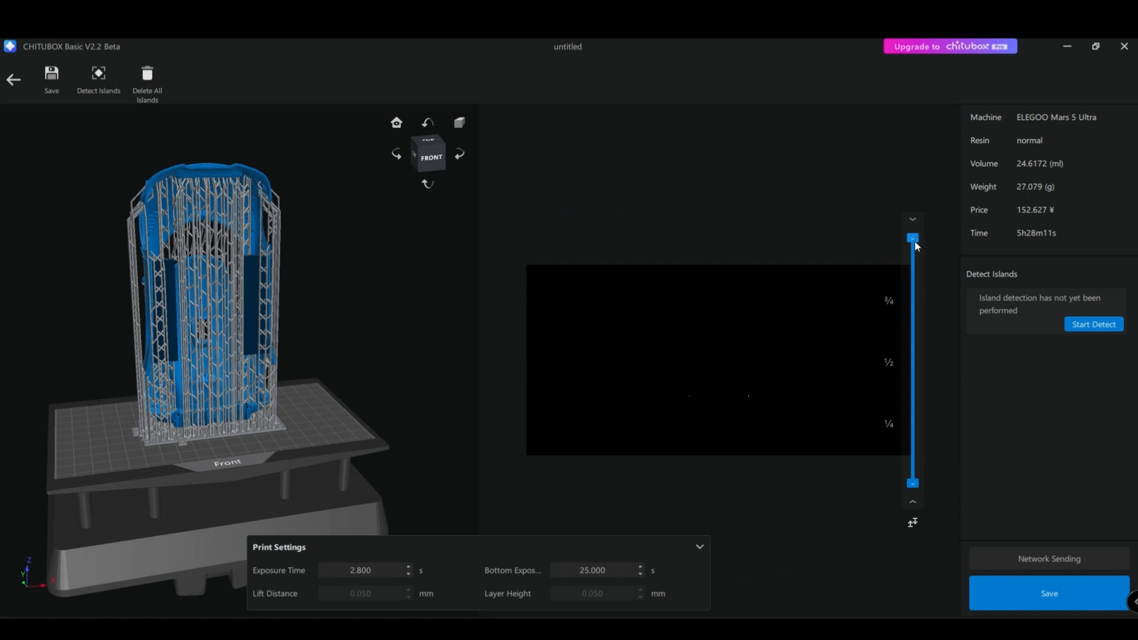
pyautogui.moveTo(913, 239)
pyautogui.mouseDown()
pyautogui.moveTo(917, 454)
pyautogui.moveTo(913, 232)
pyautogui.mouseUp()
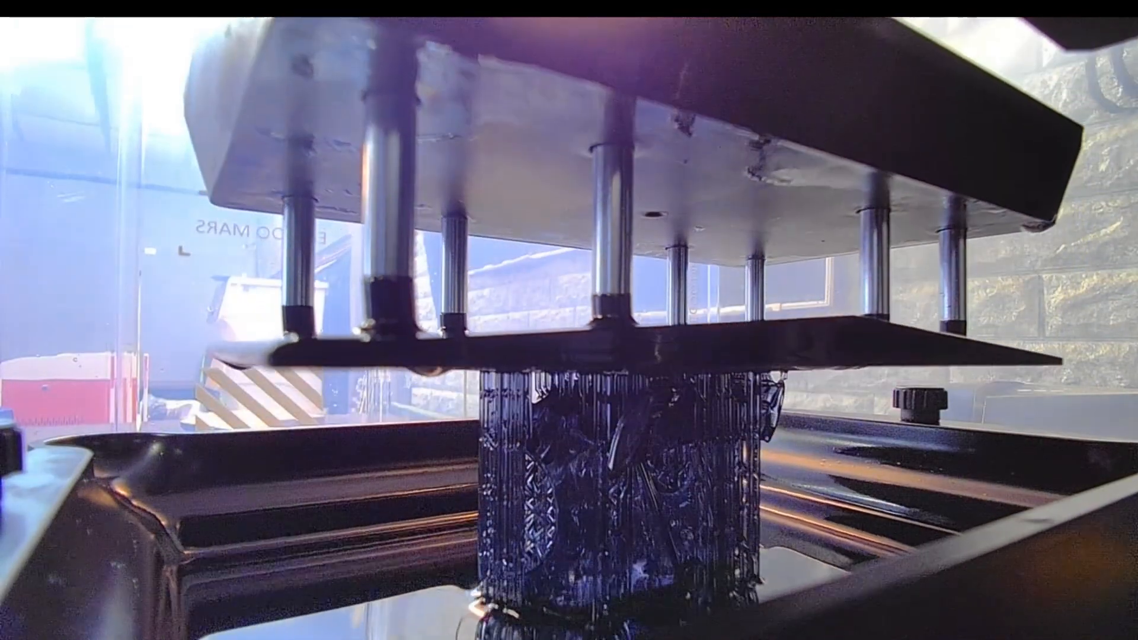